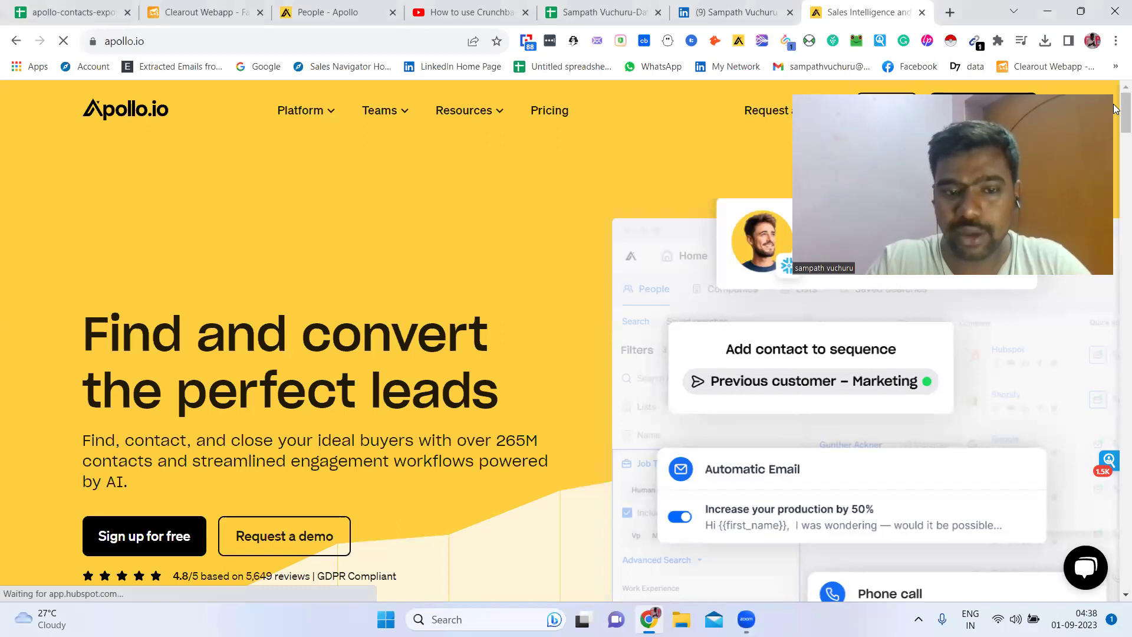
# Look over the Apollo.io home page and switch to the saved people search results.
pyautogui.scroll(-2, 1114, 112)
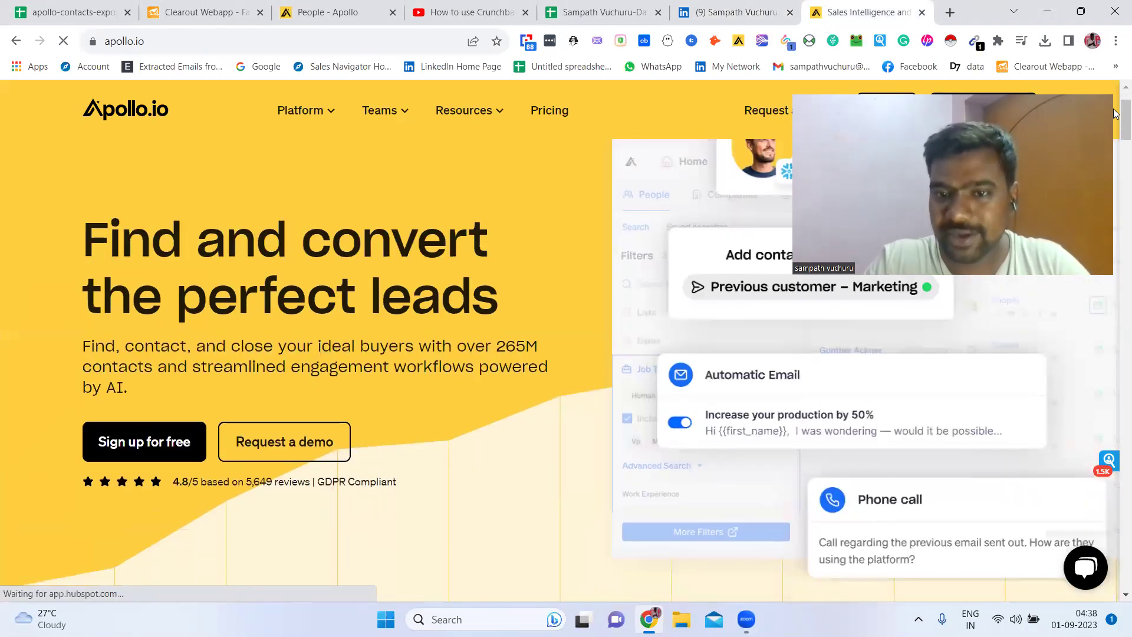
pyautogui.scroll(-3, 1114, 112)
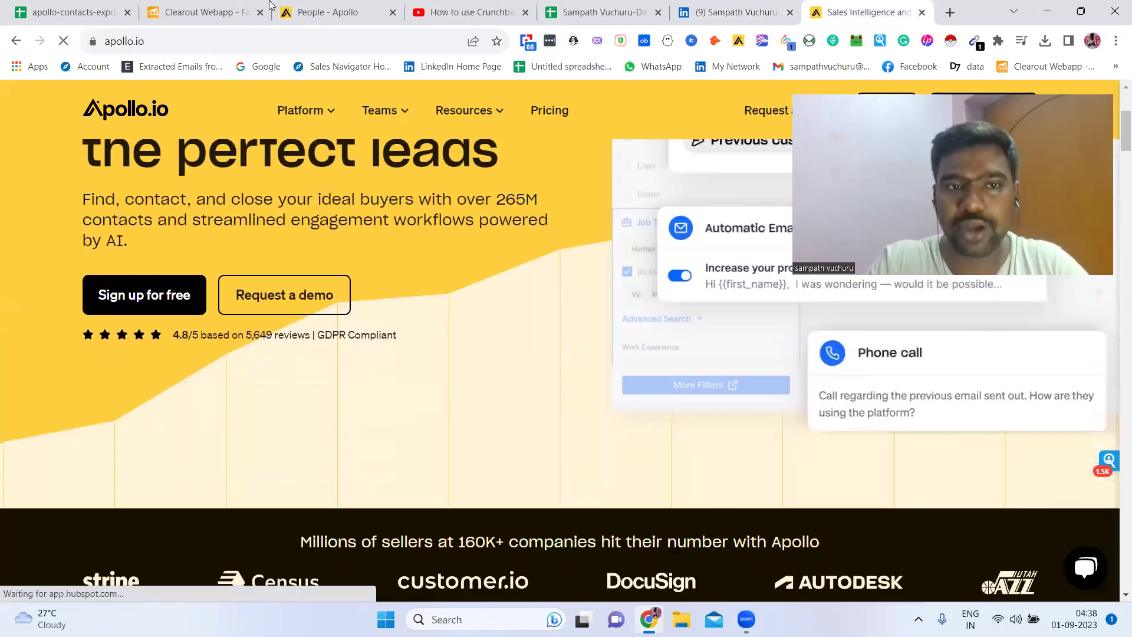
pyautogui.click(266, 7)
pyautogui.click(318, 7)
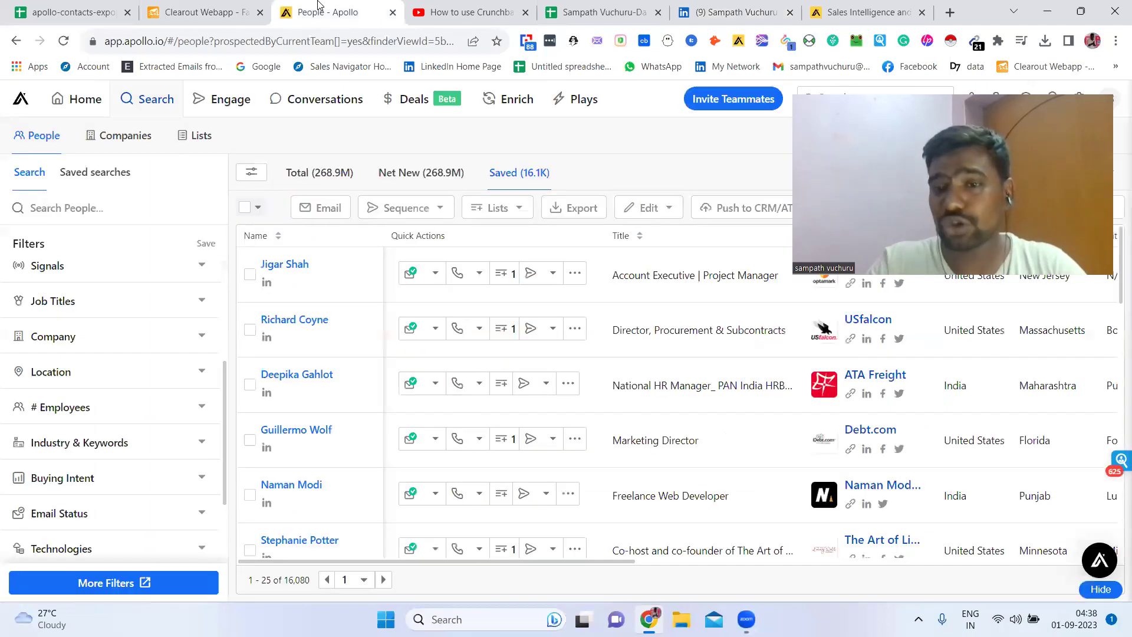
# Review the apollo-contacts-export spreadsheet, the Linkedin Data scraping sheet of the sample data list and the Crunchbase tutorial video's description.
pyautogui.click(123, 7)
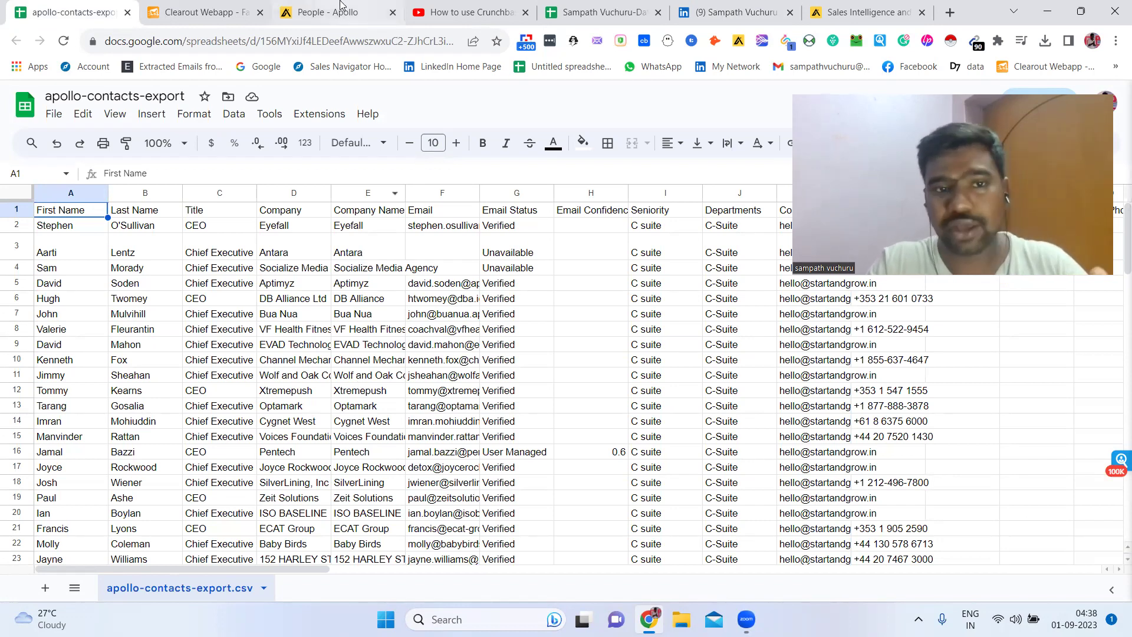
pyautogui.click(658, 5)
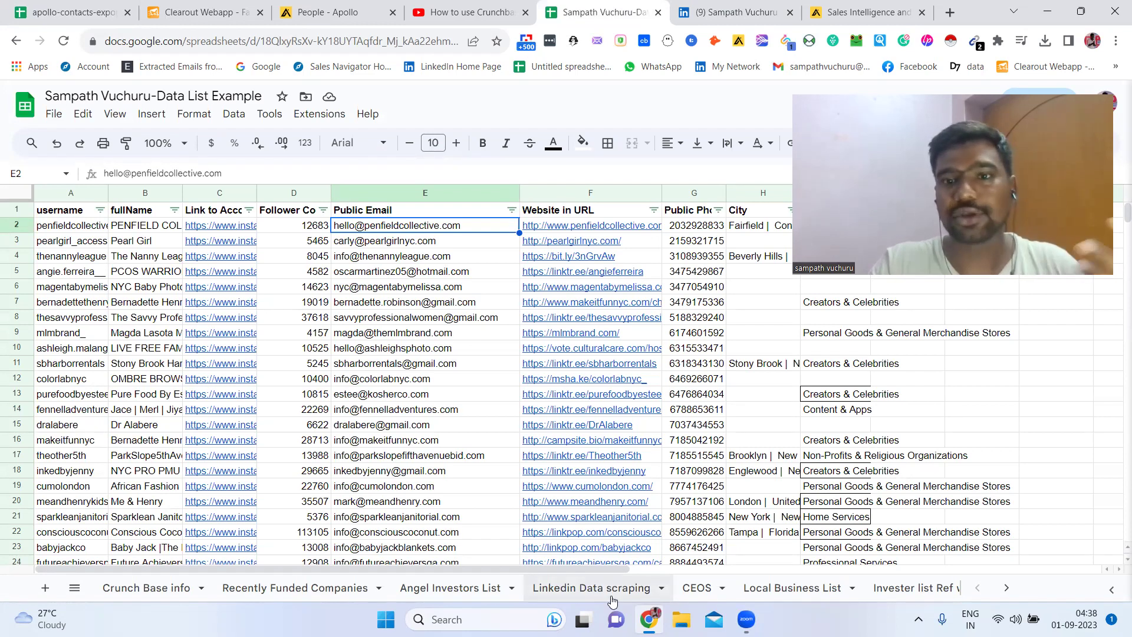
pyautogui.click(592, 587)
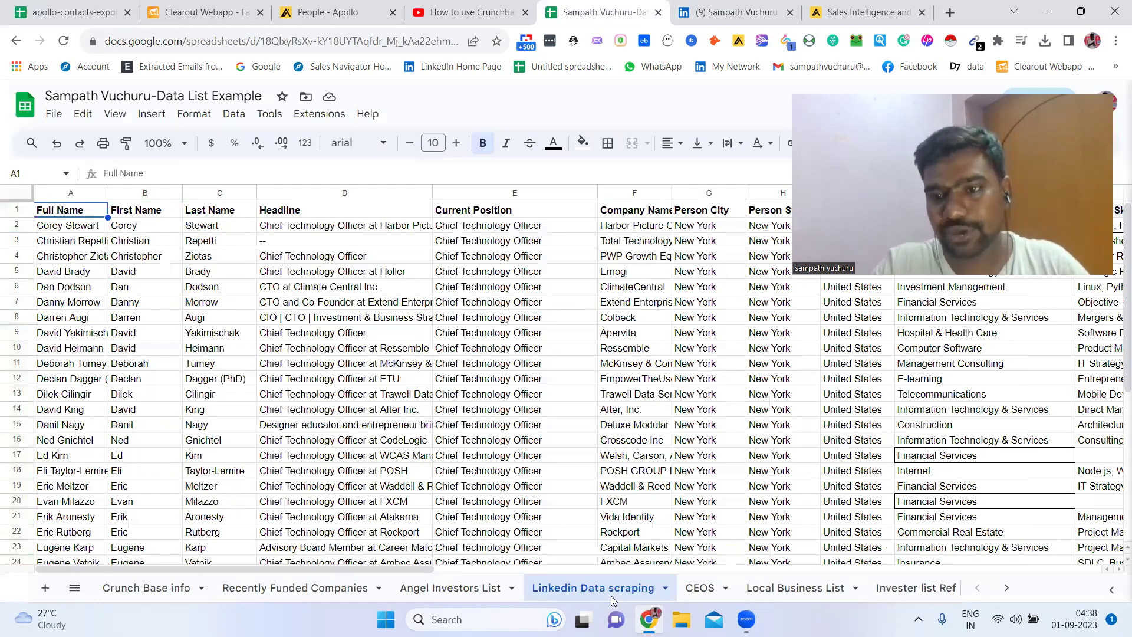
pyautogui.click(1002, 588)
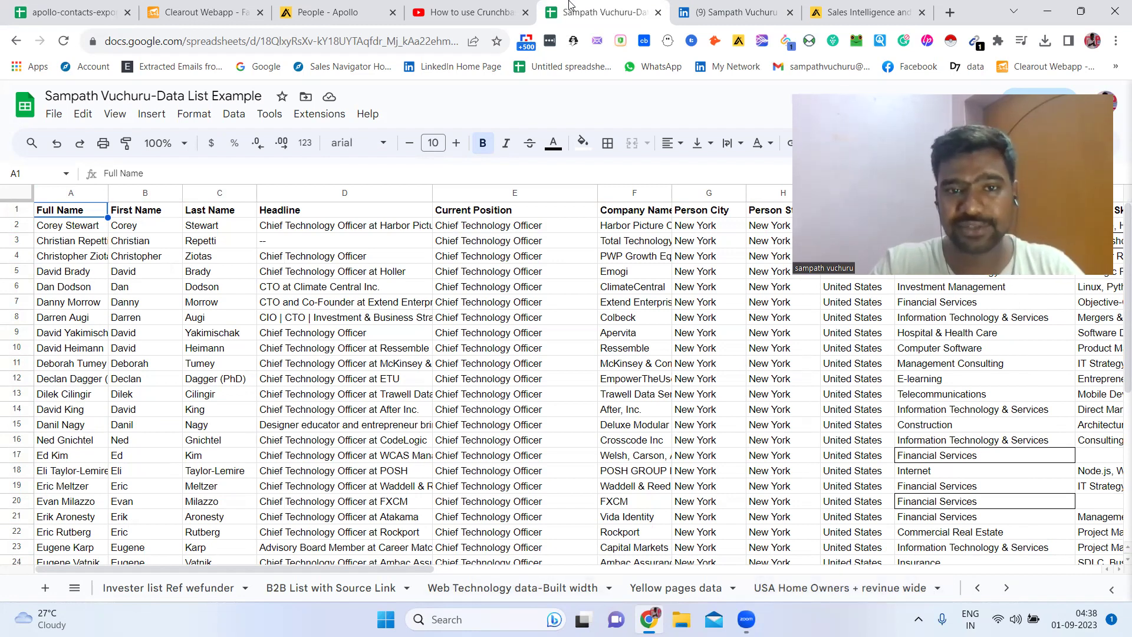
pyautogui.click(500, 8)
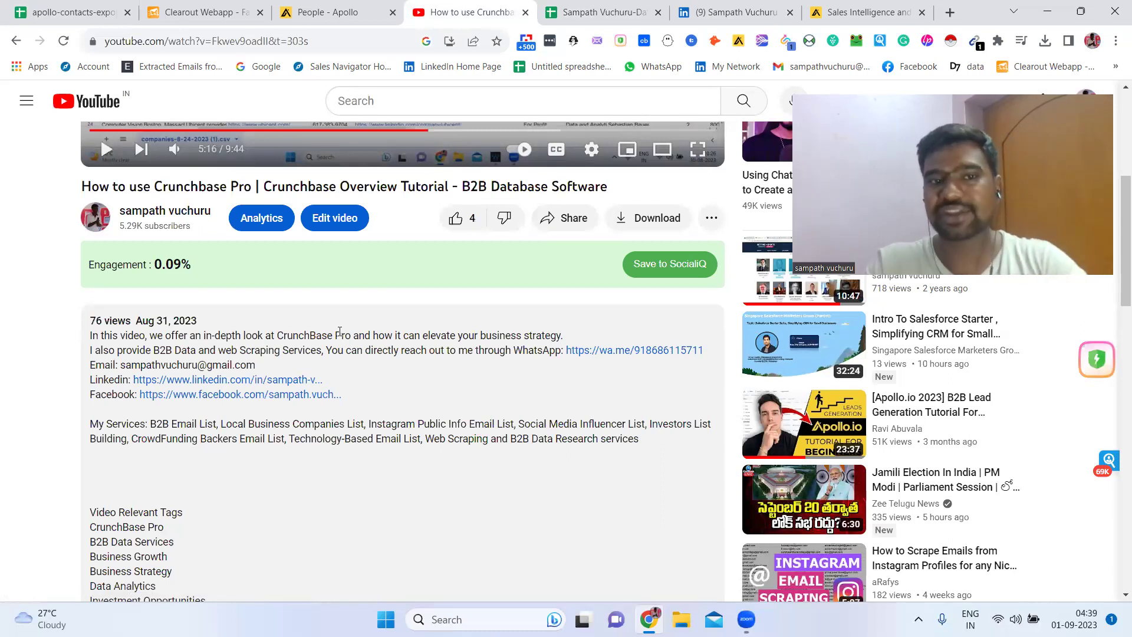
# Move the Apollo.io home page tab directly after the People tab and return to the people search.
pyautogui.moveTo(854, 5); pyautogui.dragTo(467, 4)
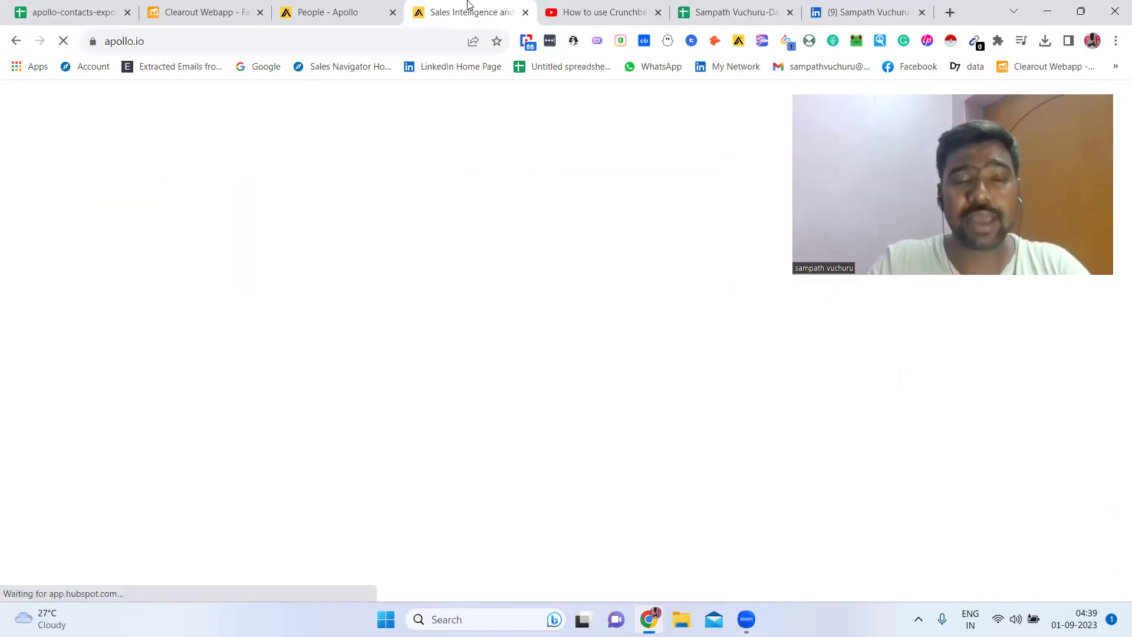
pyautogui.click(361, 5)
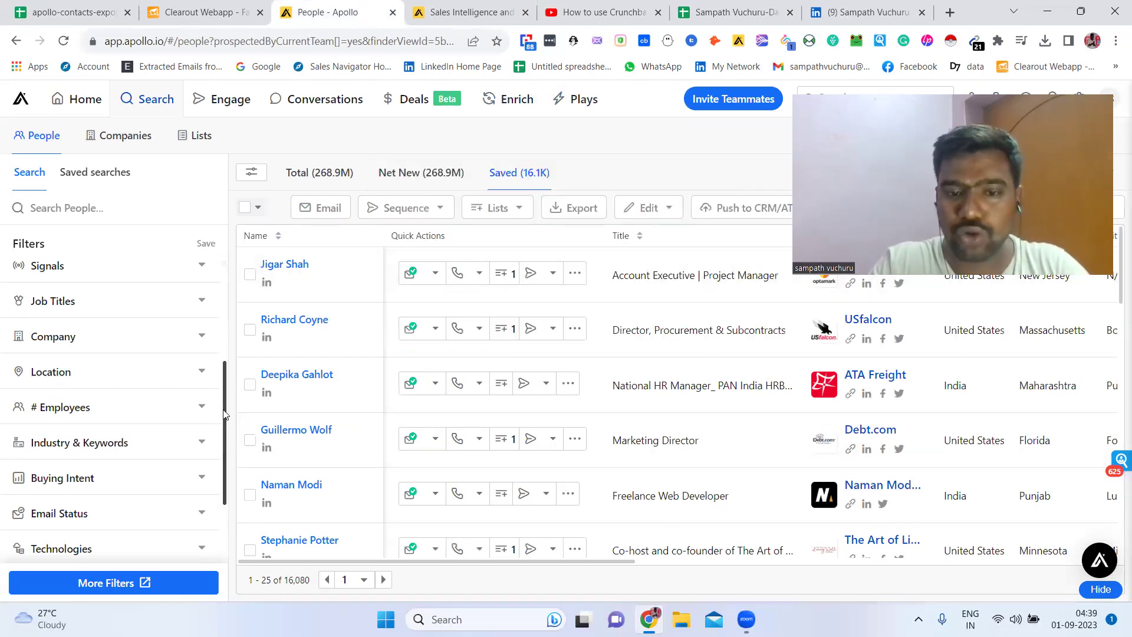
# Filter the people search to contacts whose business email status is Verified.
pyautogui.moveTo(224, 414); pyautogui.dragTo(227, 463)
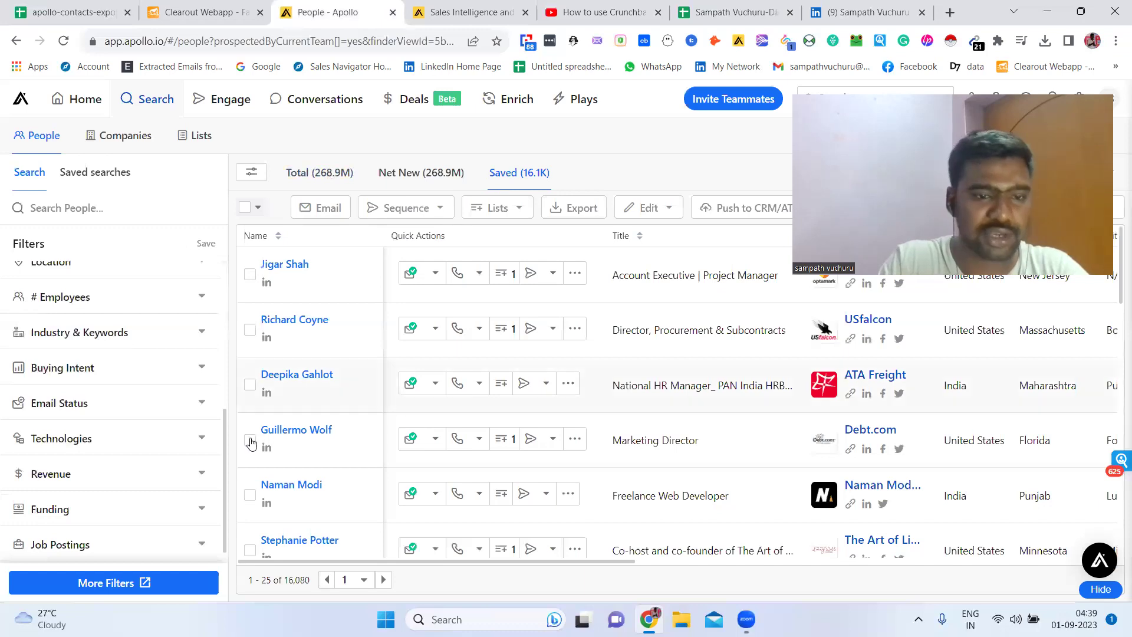
pyautogui.scroll(5, 213, 318)
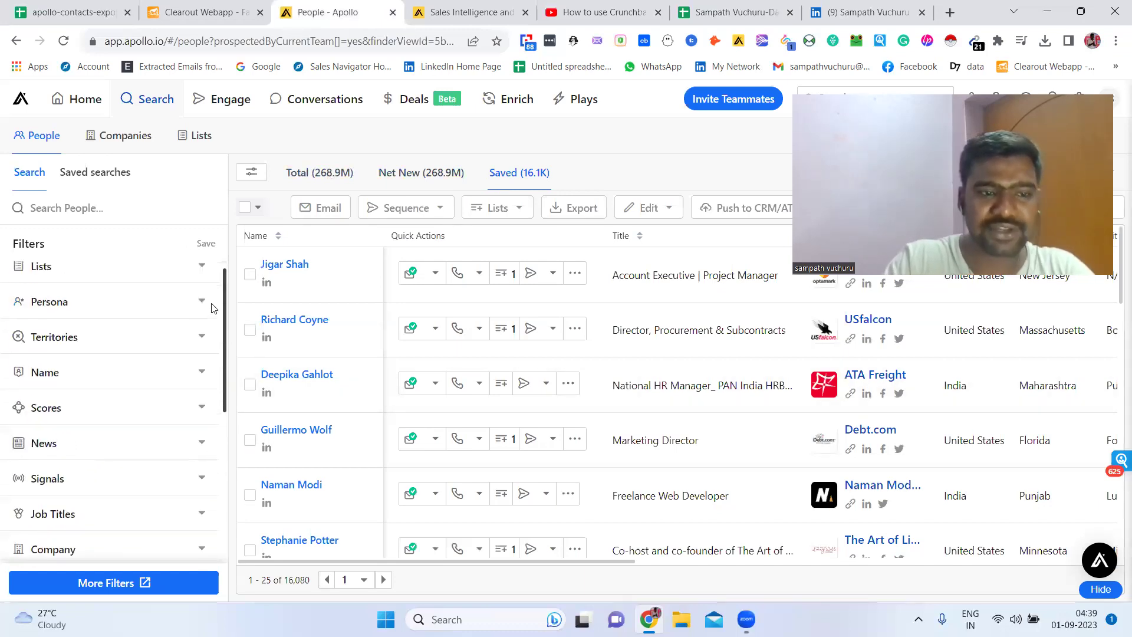
pyautogui.scroll(-2, 214, 308)
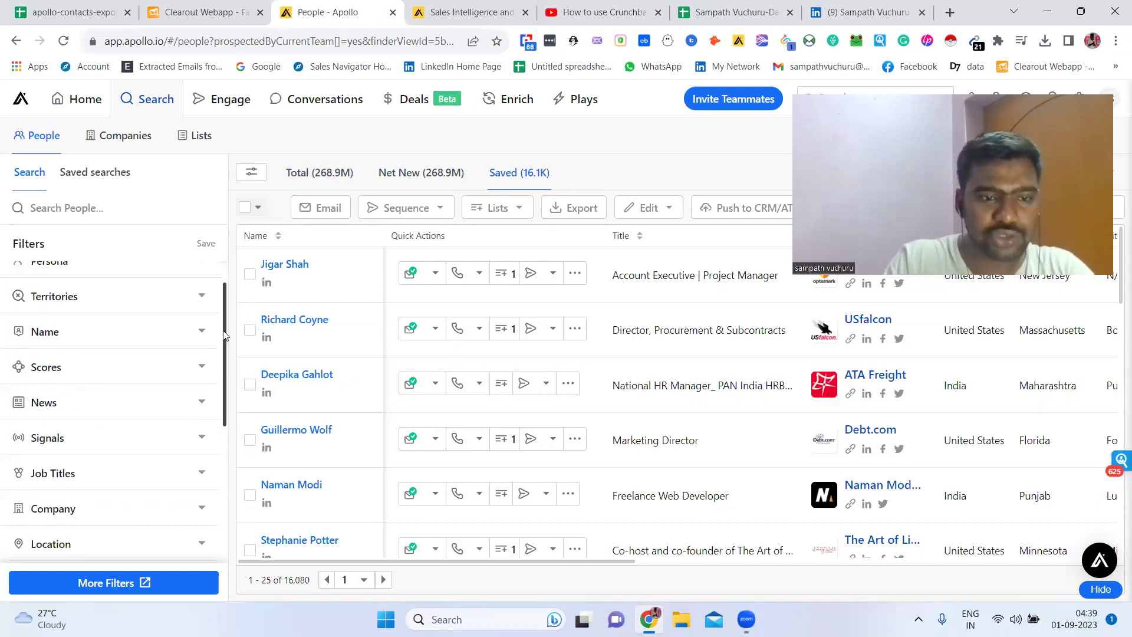
pyautogui.scroll(-3, 225, 341)
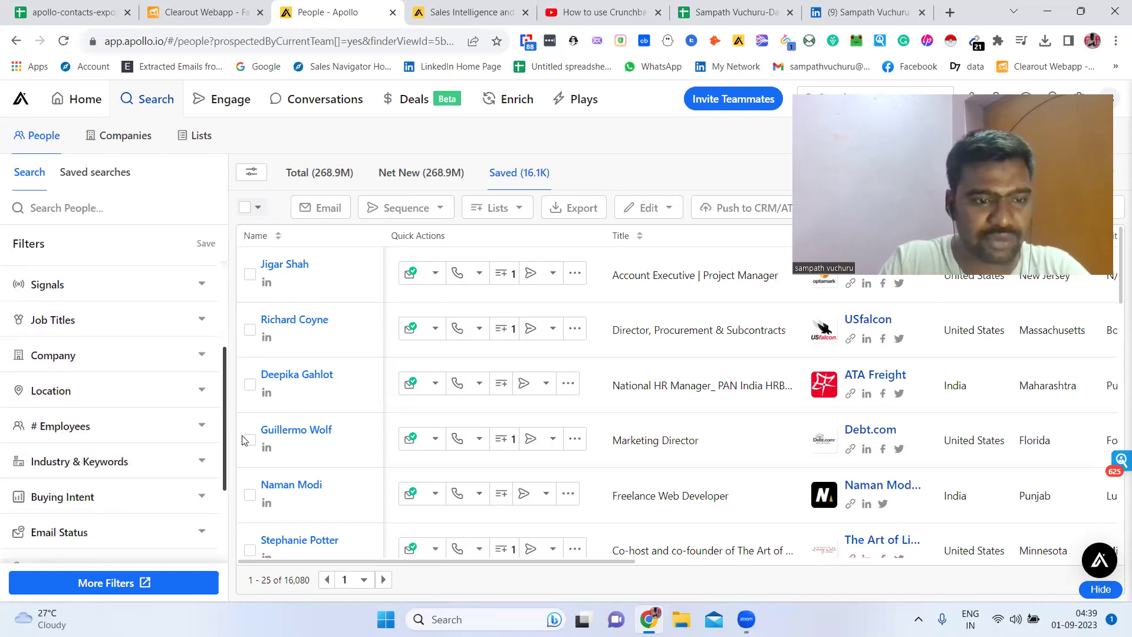
pyautogui.scroll(-4, 236, 465)
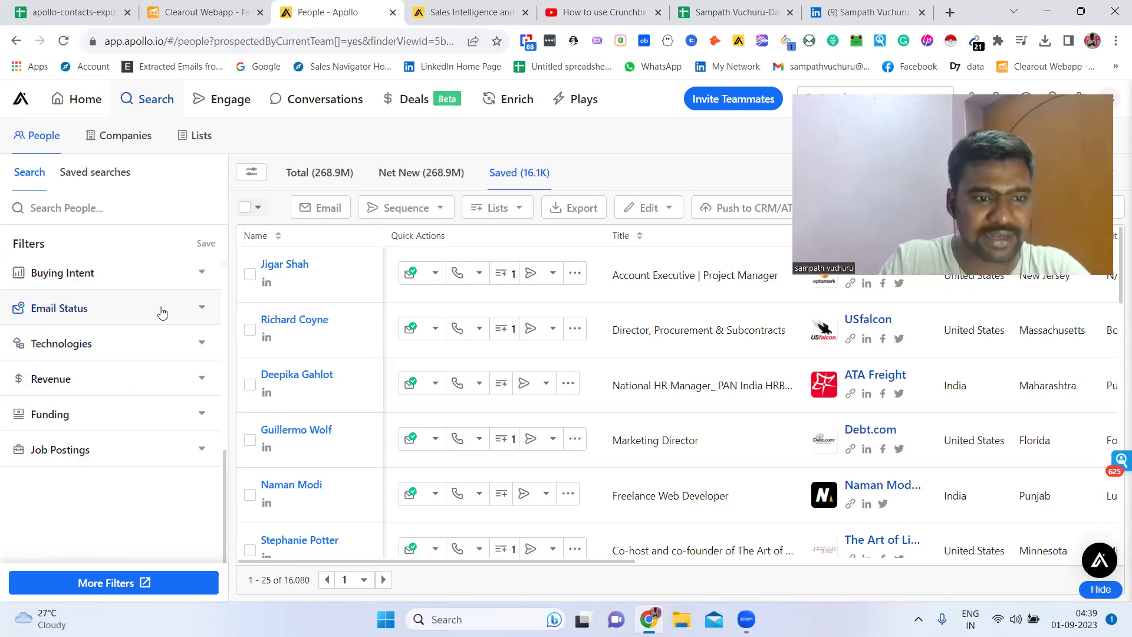
pyautogui.click(165, 310)
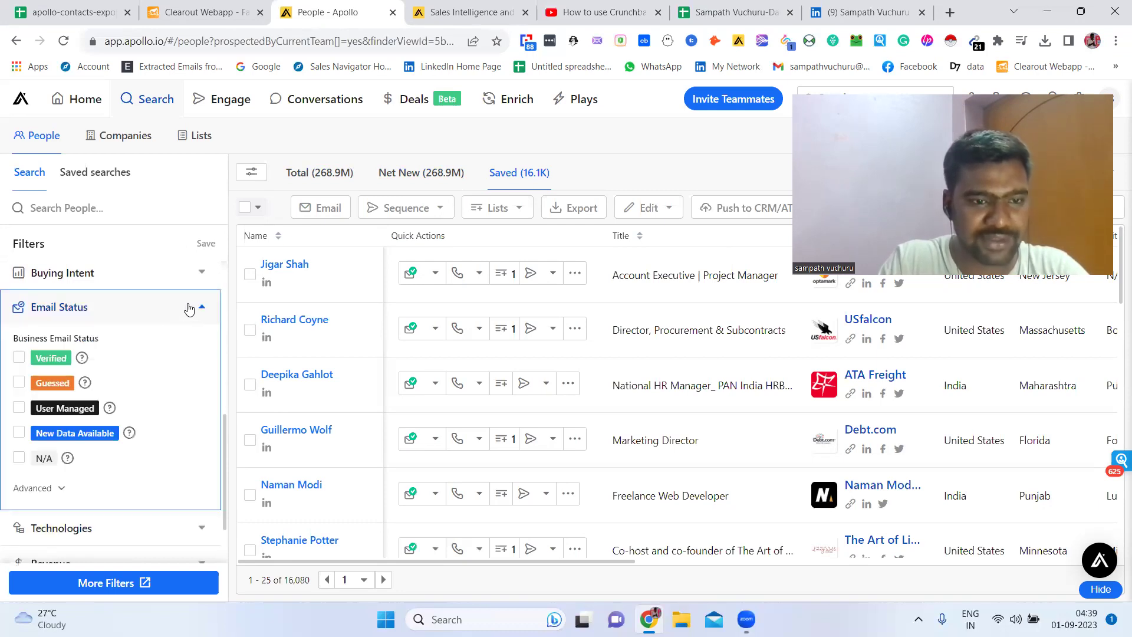
pyautogui.click(22, 358)
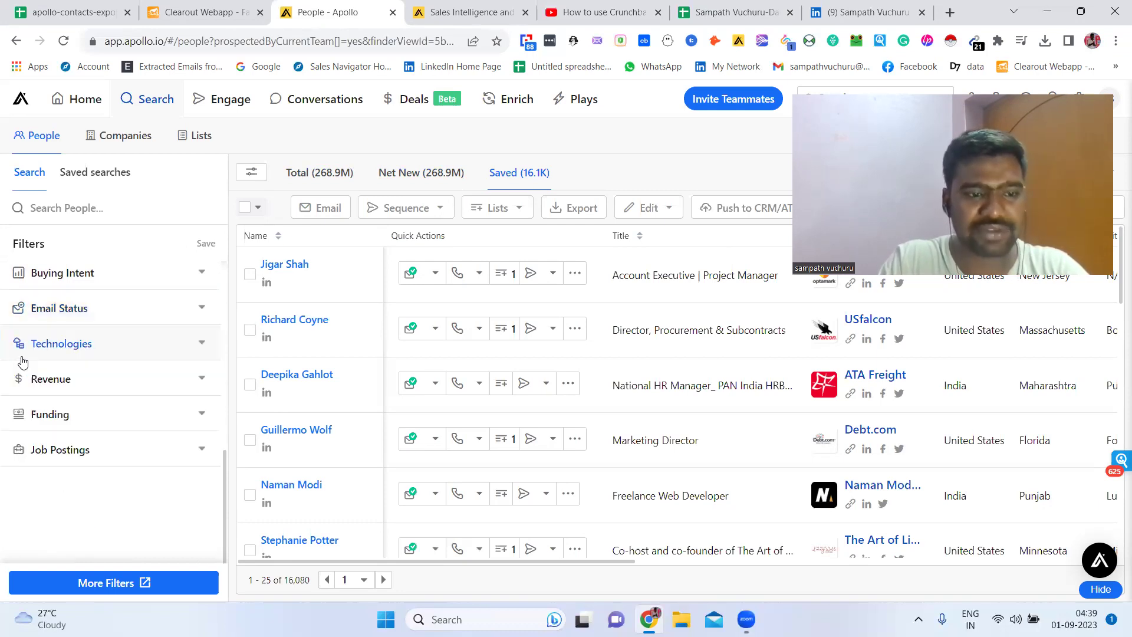
pyautogui.click(116, 310)
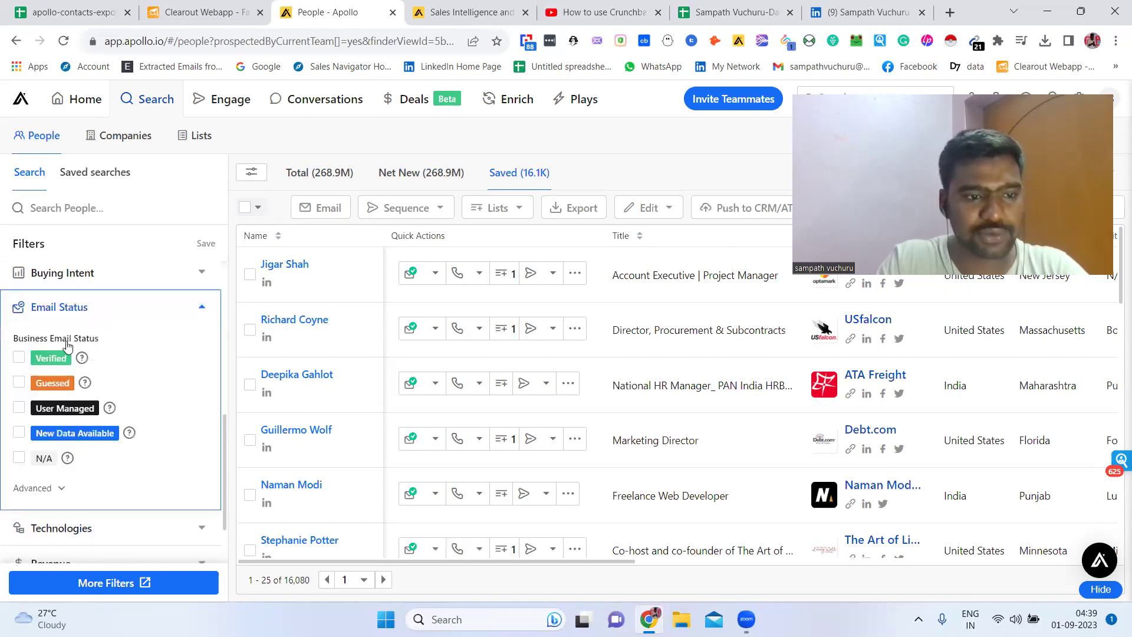
pyautogui.click(18, 359)
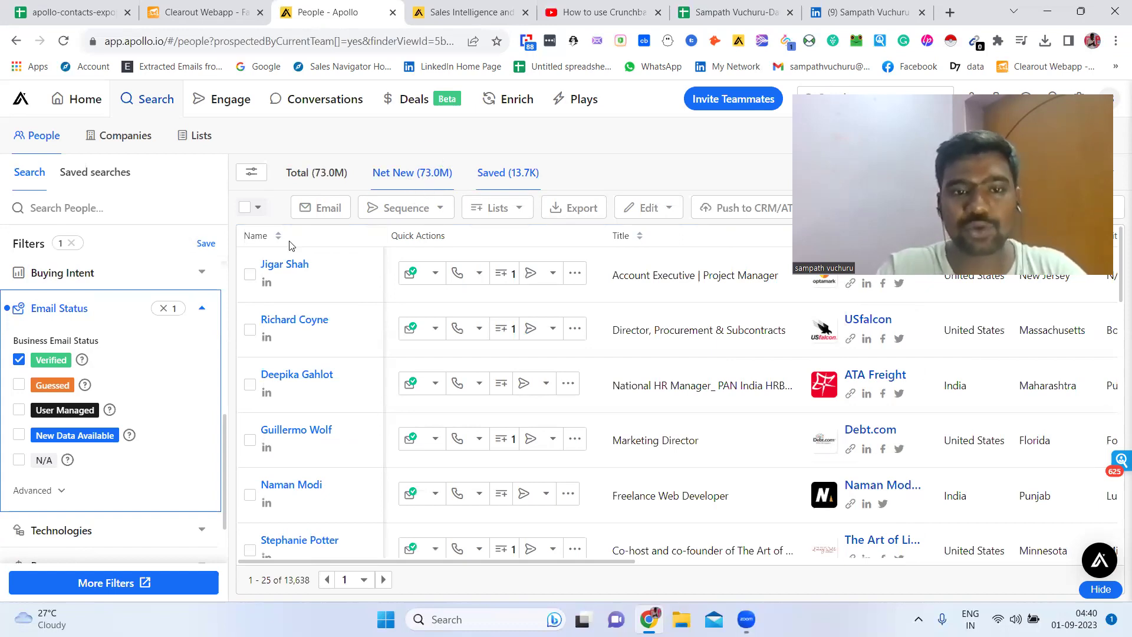
# Look through the remaining filters and saved contacts, and switch the people results to Net New.
pyautogui.moveTo(223, 484); pyautogui.dragTo(223, 374)
pyautogui.scroll(1, 224, 373)
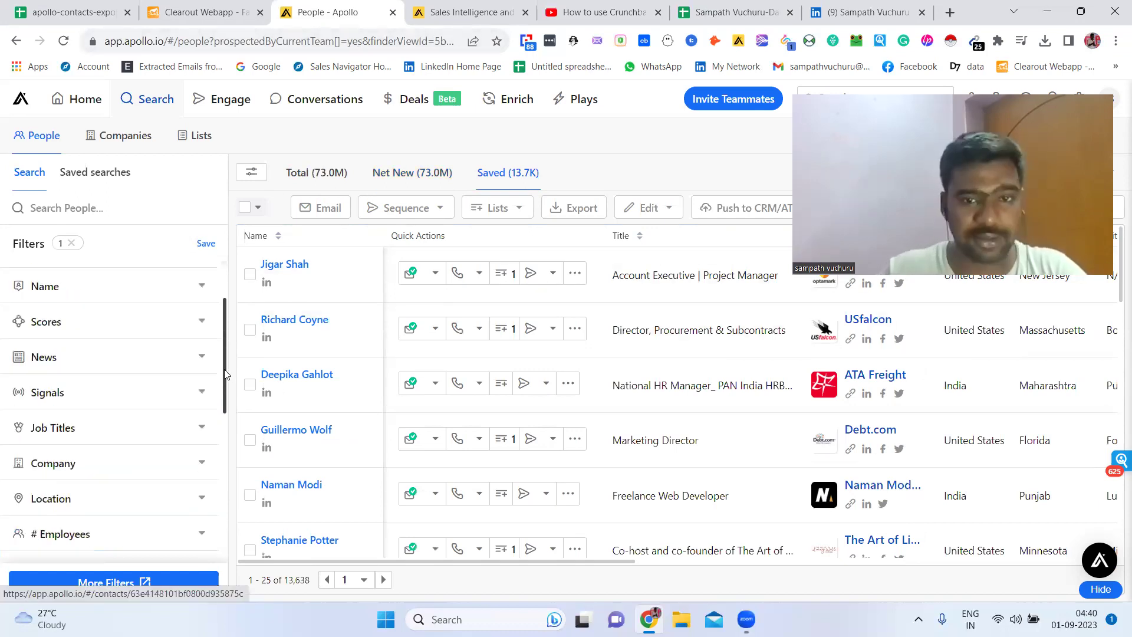
pyautogui.scroll(3, 224, 374)
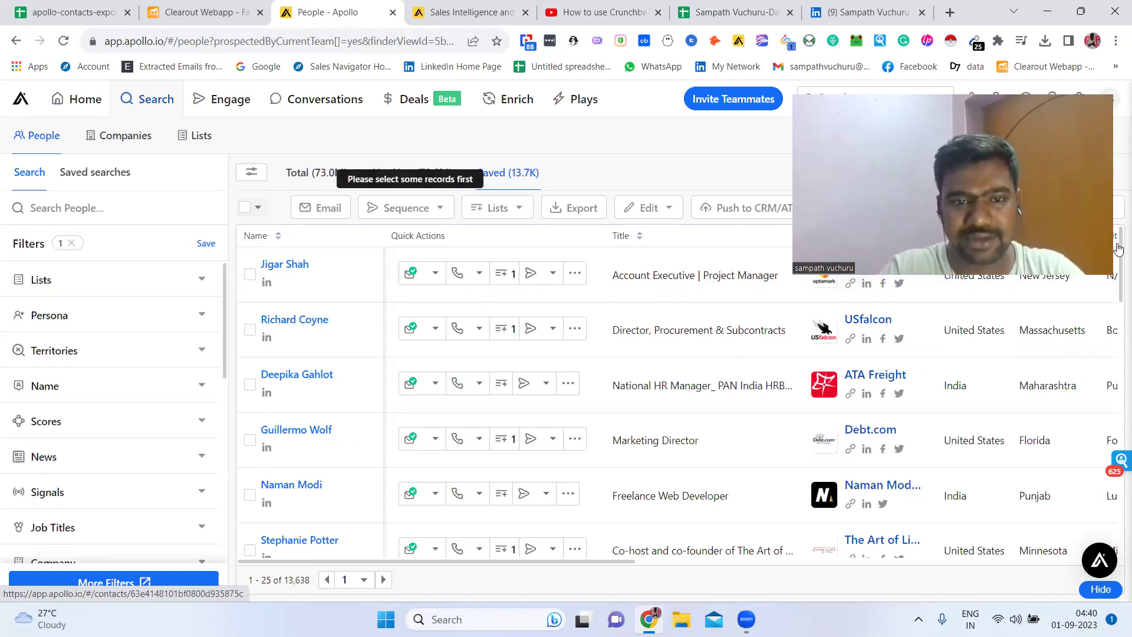
pyautogui.scroll(-5, 1116, 309)
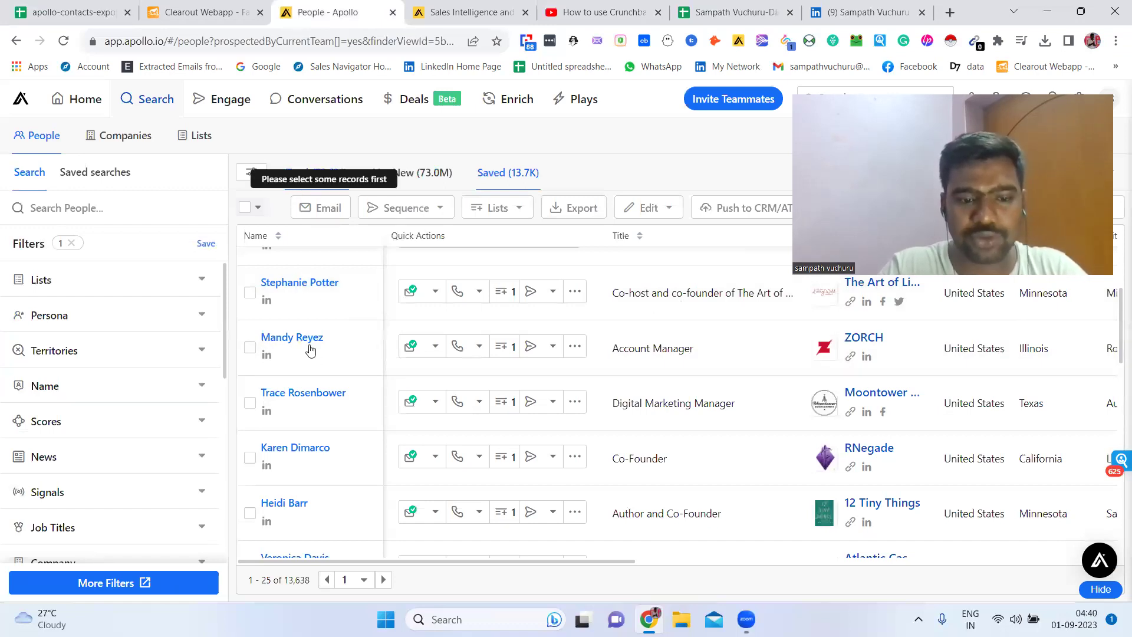
pyautogui.click(409, 185)
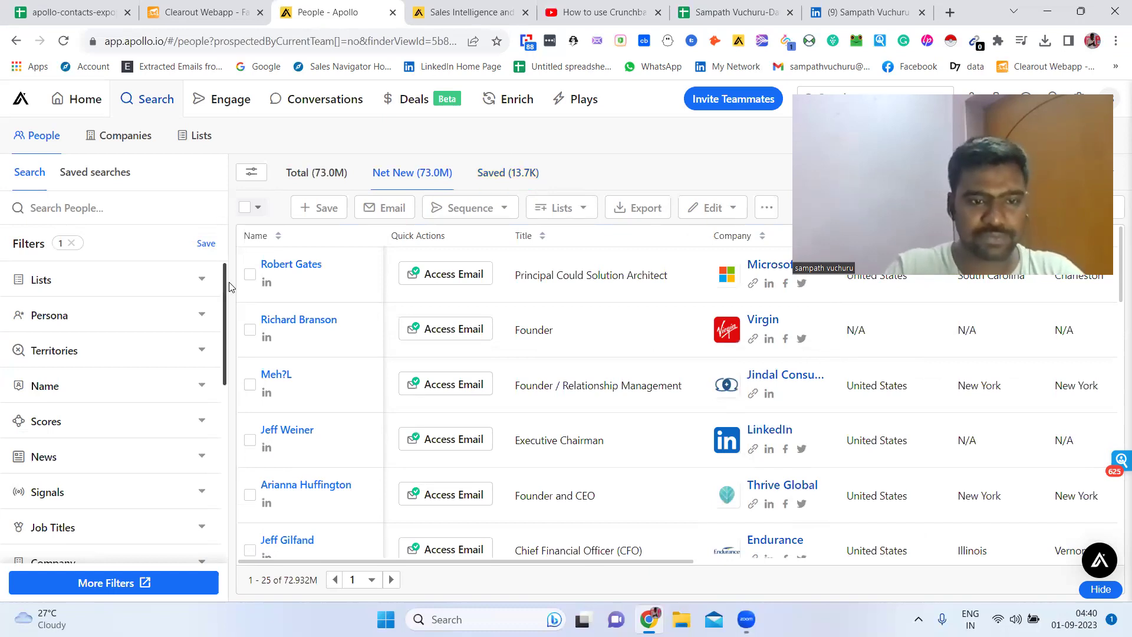
# Expand the Location filter with its contact region options for the people search.
pyautogui.moveTo(226, 298); pyautogui.dragTo(253, 256)
pyautogui.click(253, 255)
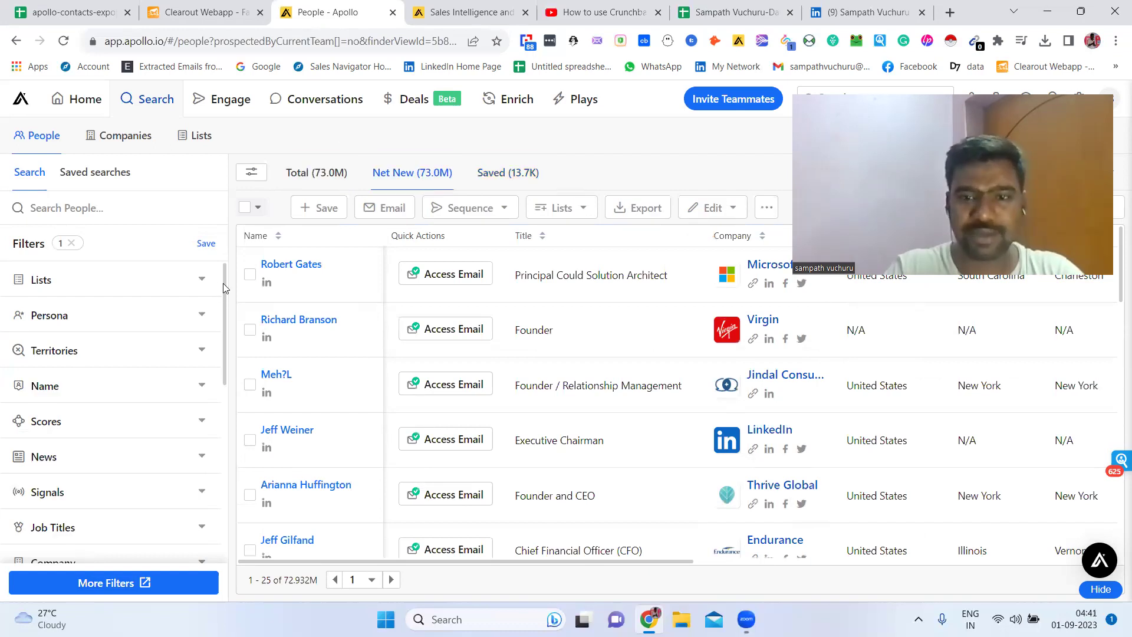
pyautogui.scroll(-2, 226, 322)
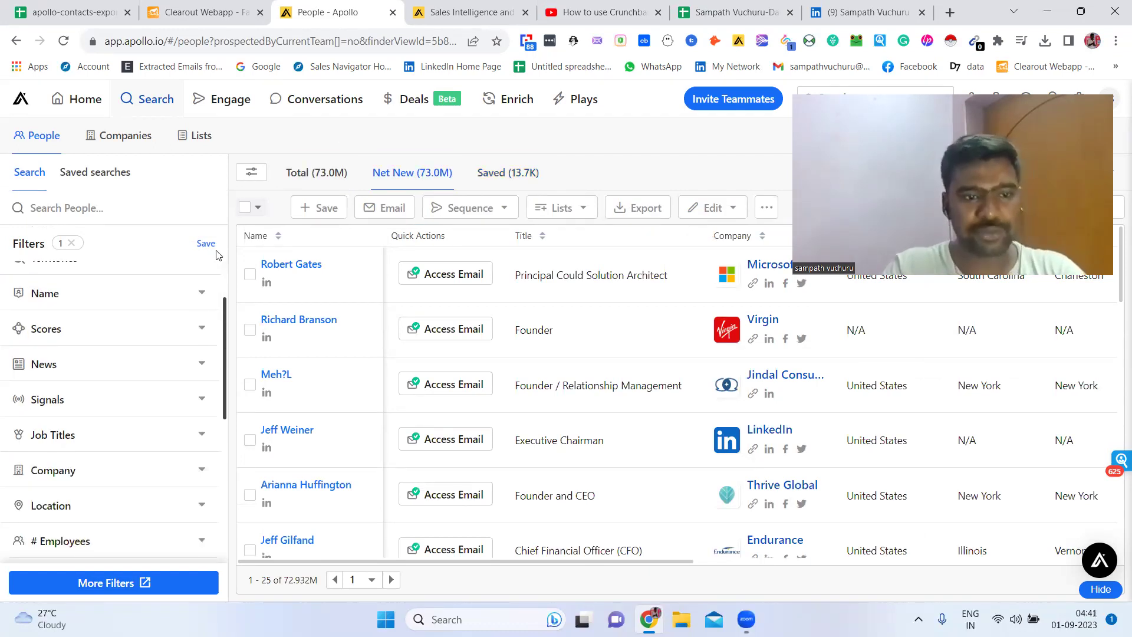
pyautogui.scroll(2, 215, 259)
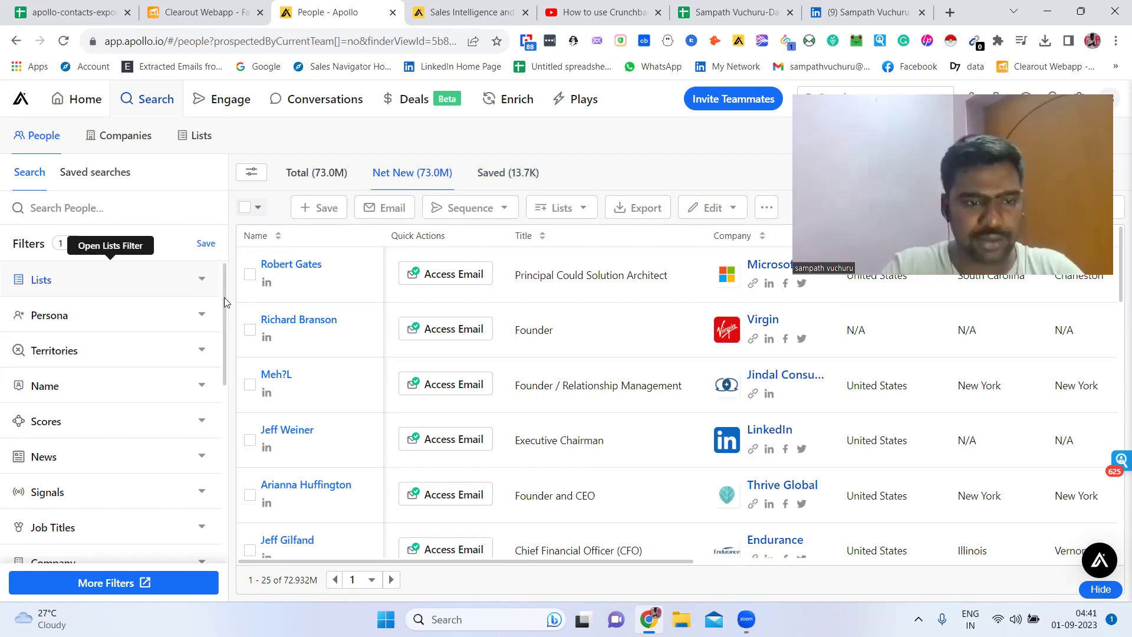
pyautogui.scroll(-4, 221, 333)
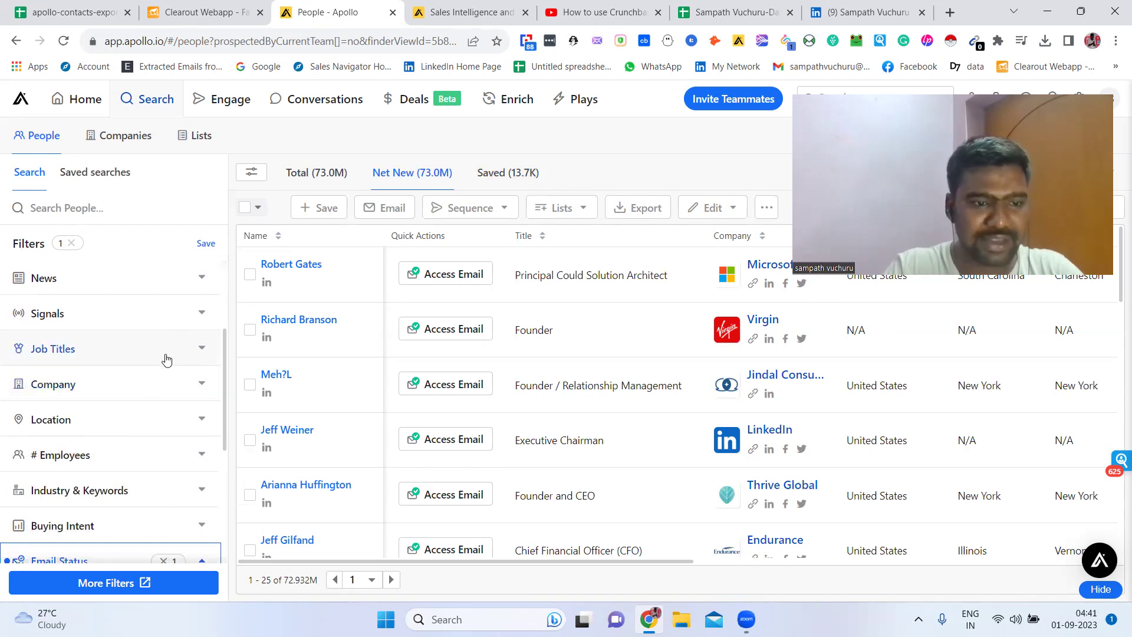
pyautogui.click(147, 419)
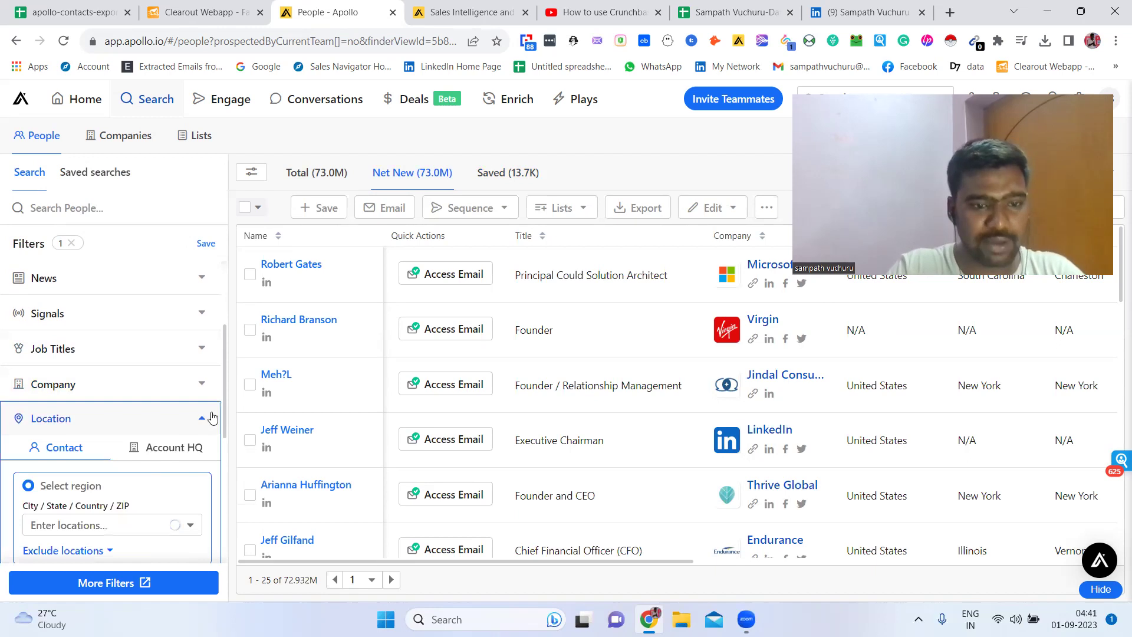
pyautogui.scroll(-2, 226, 432)
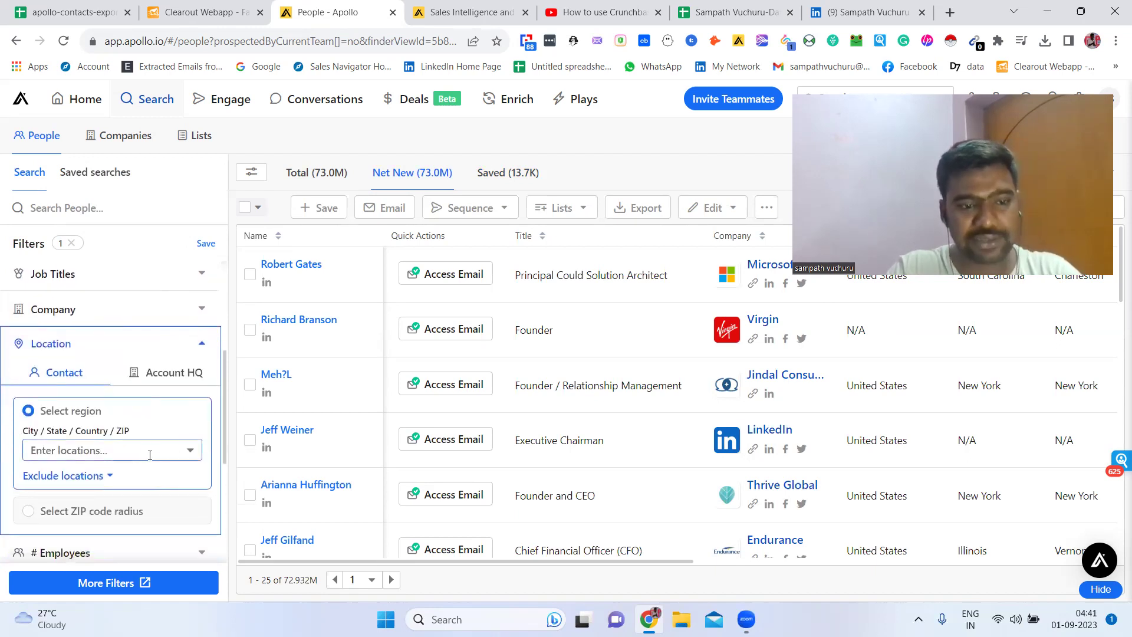
# Try filtering contacts by the region United States and remove that location again.
pyautogui.click(150, 452)
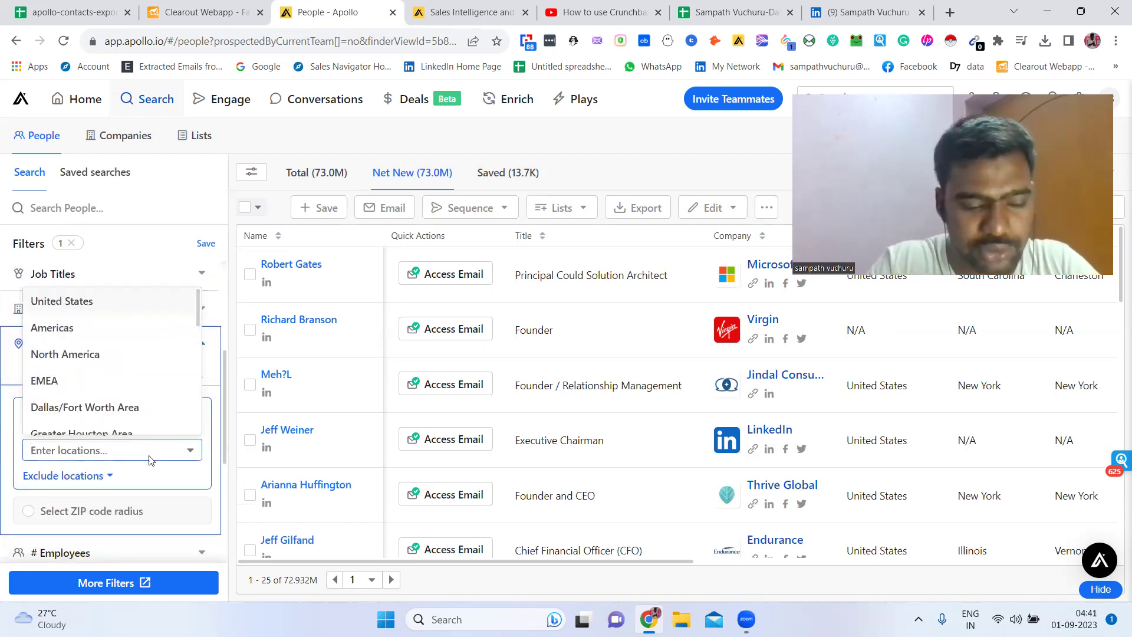
pyautogui.write('usa')
pyautogui.press('BackSpace')
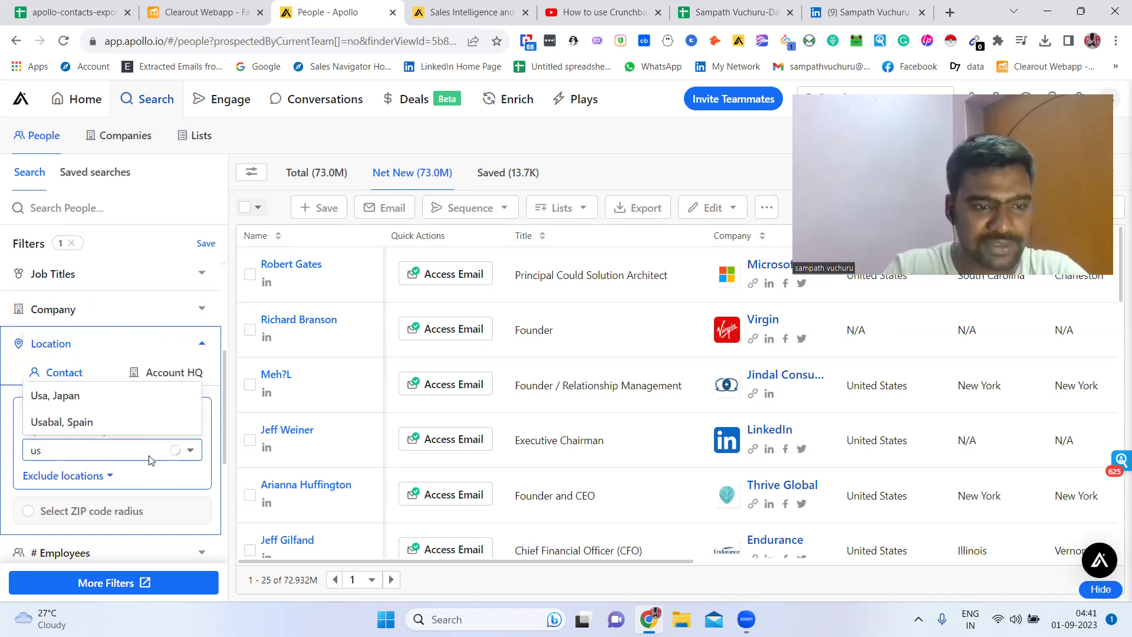
pyautogui.press('BackSpace')
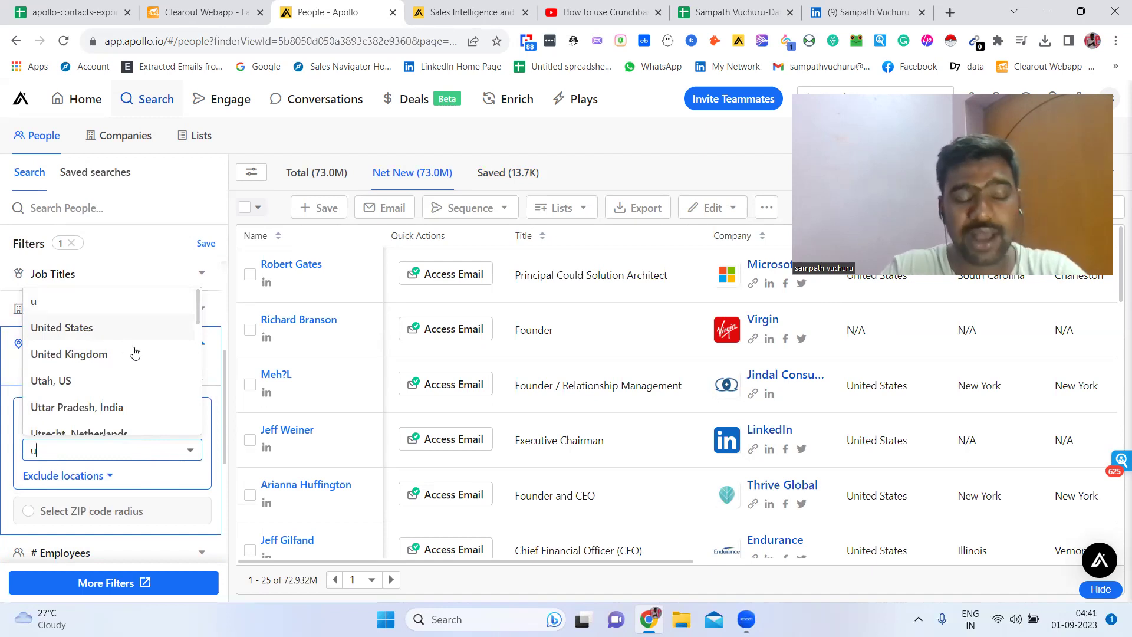
pyautogui.press('Return')
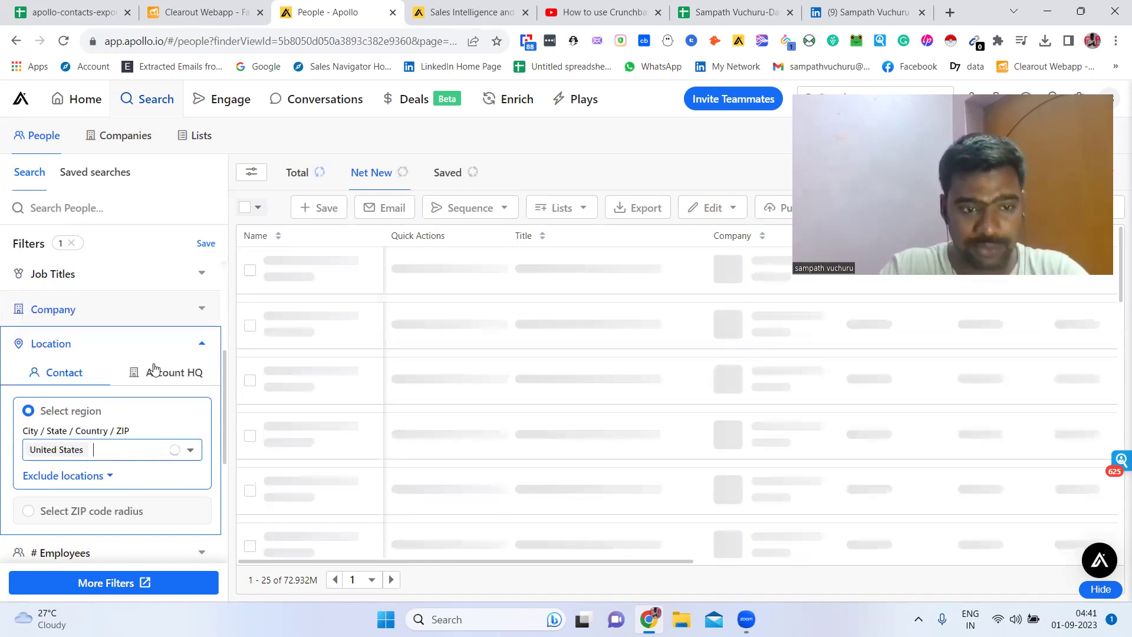
pyautogui.press('BackSpace')
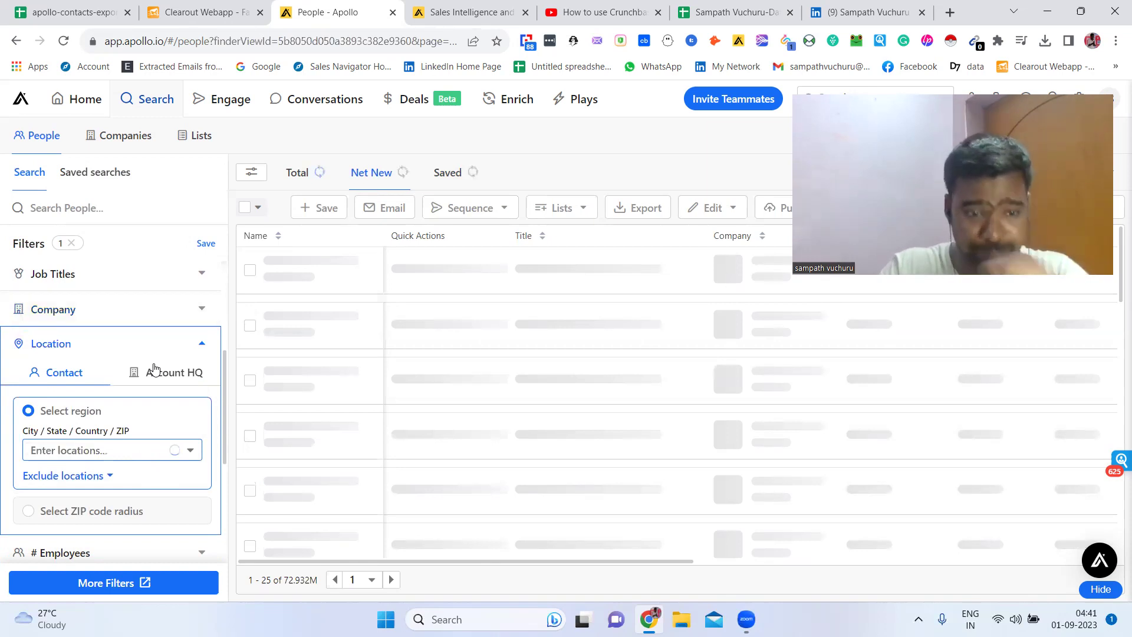
# Filter the people search to companies whose account headquarters region is United States.
pyautogui.click(153, 370)
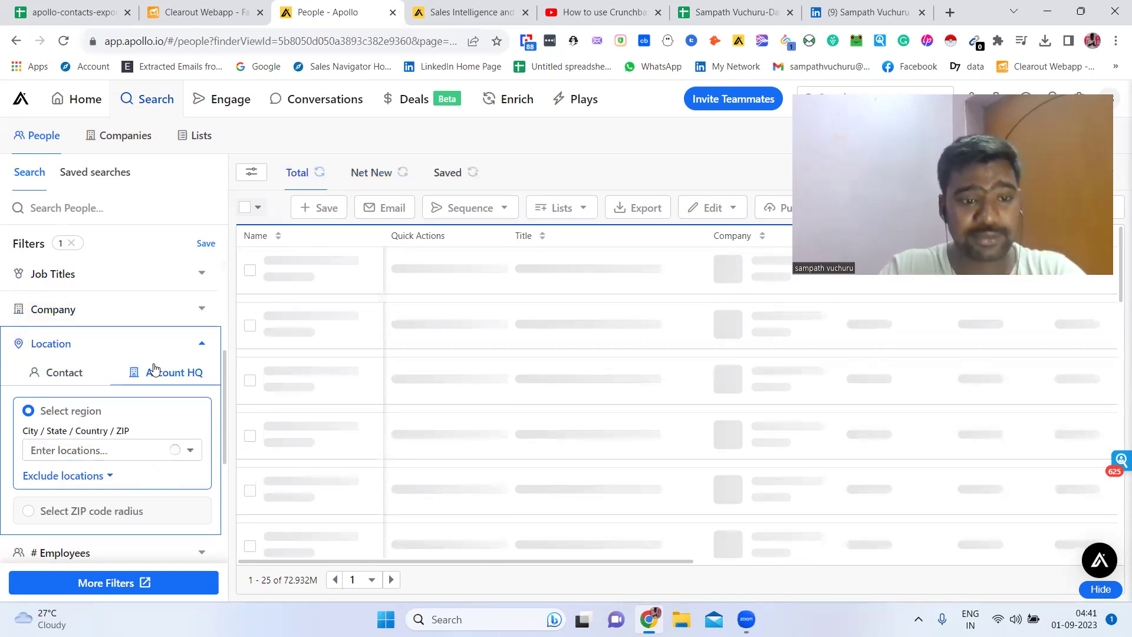
pyautogui.click(156, 454)
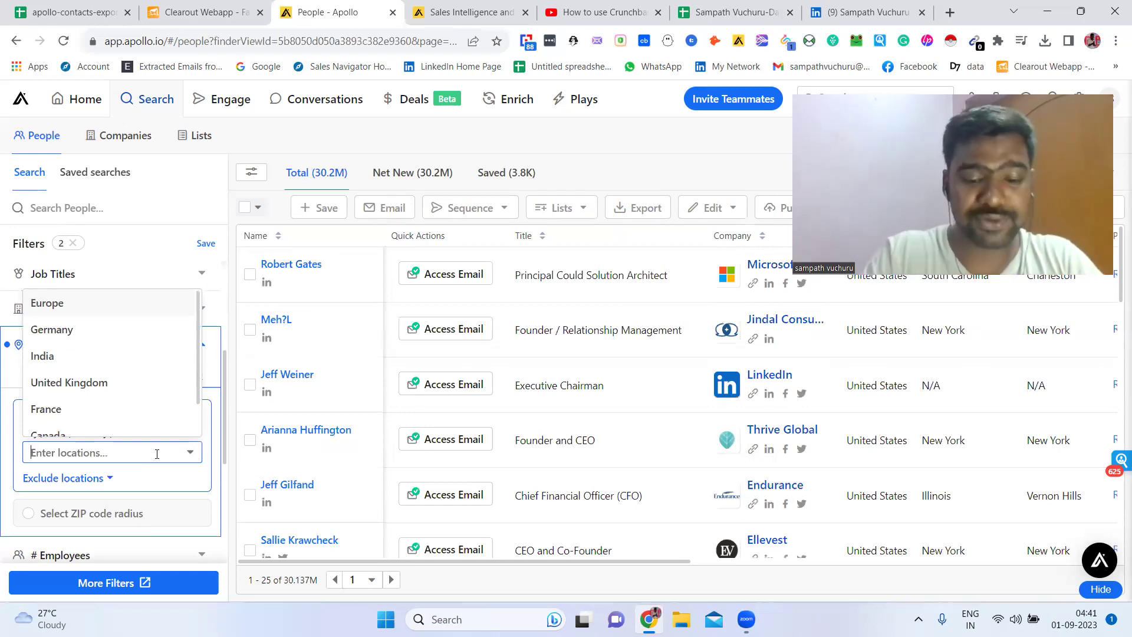
pyautogui.write('united')
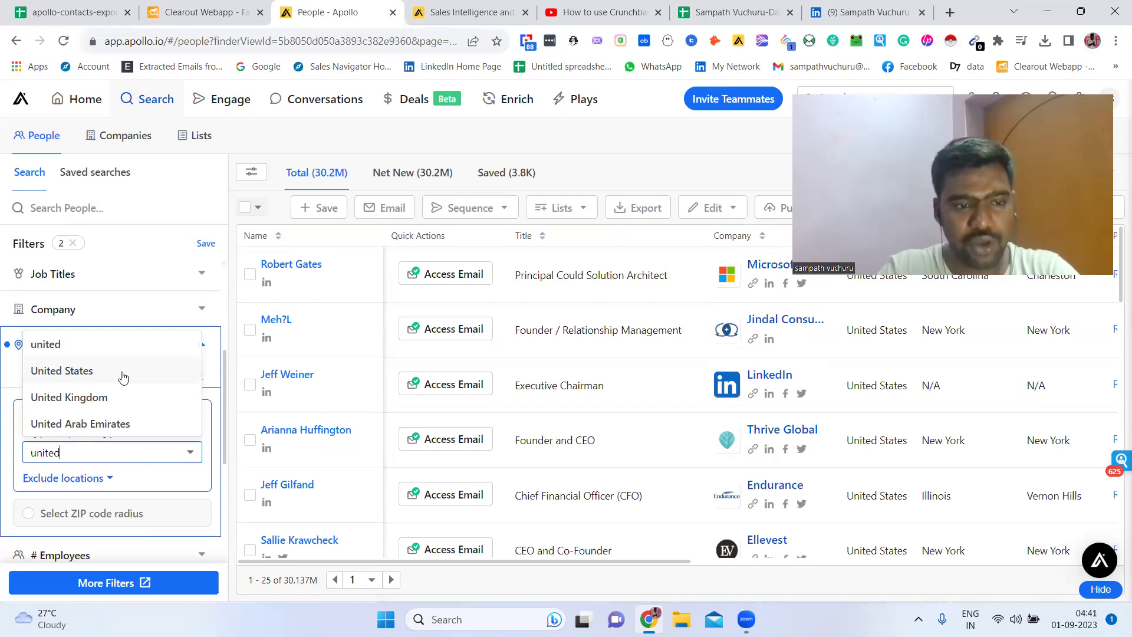
pyautogui.click(122, 372)
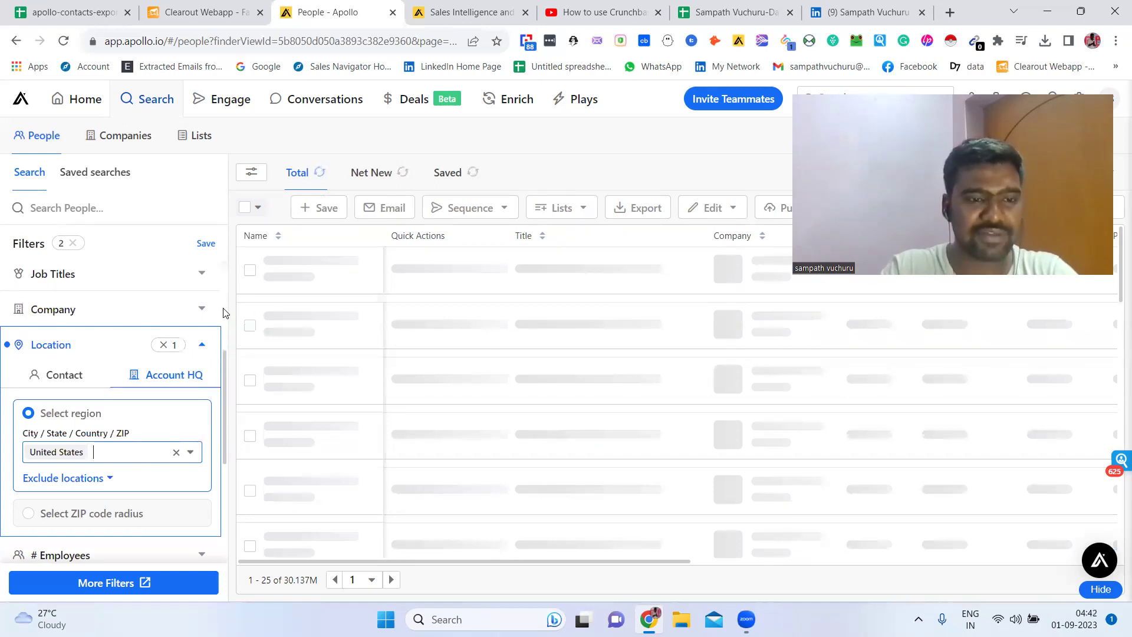
# Filter the people search to the information technology & services industry.
pyautogui.scroll(4, 224, 313)
pyautogui.moveTo(224, 316); pyautogui.dragTo(395, 160)
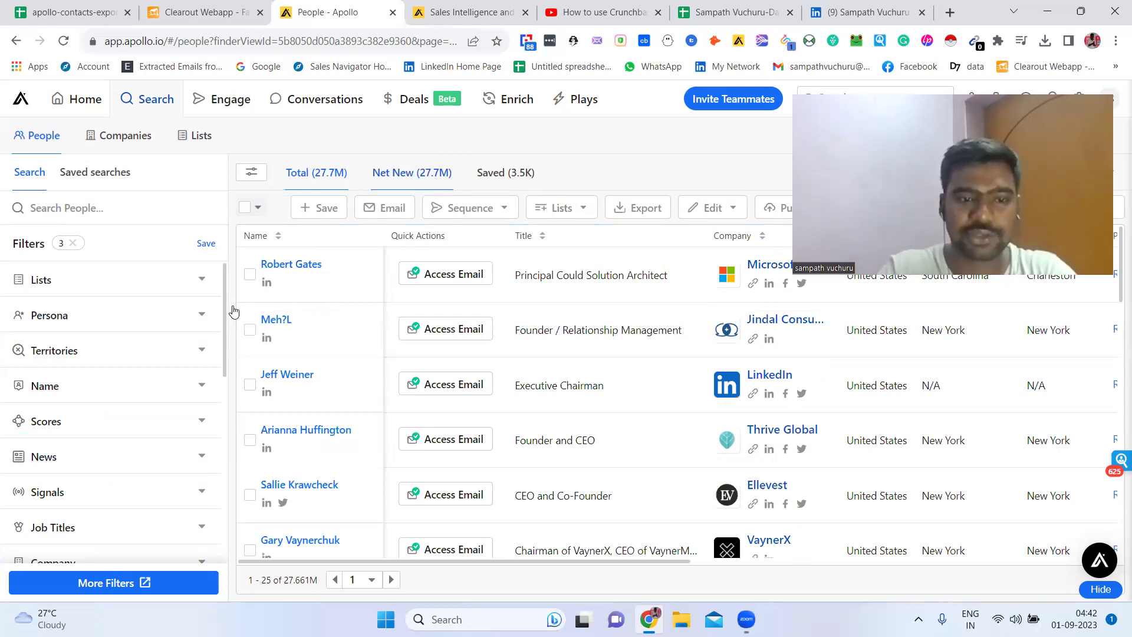
pyautogui.moveTo(227, 290); pyautogui.dragTo(228, 454)
pyautogui.scroll(3, 223, 357)
pyautogui.scroll(-2, 225, 330)
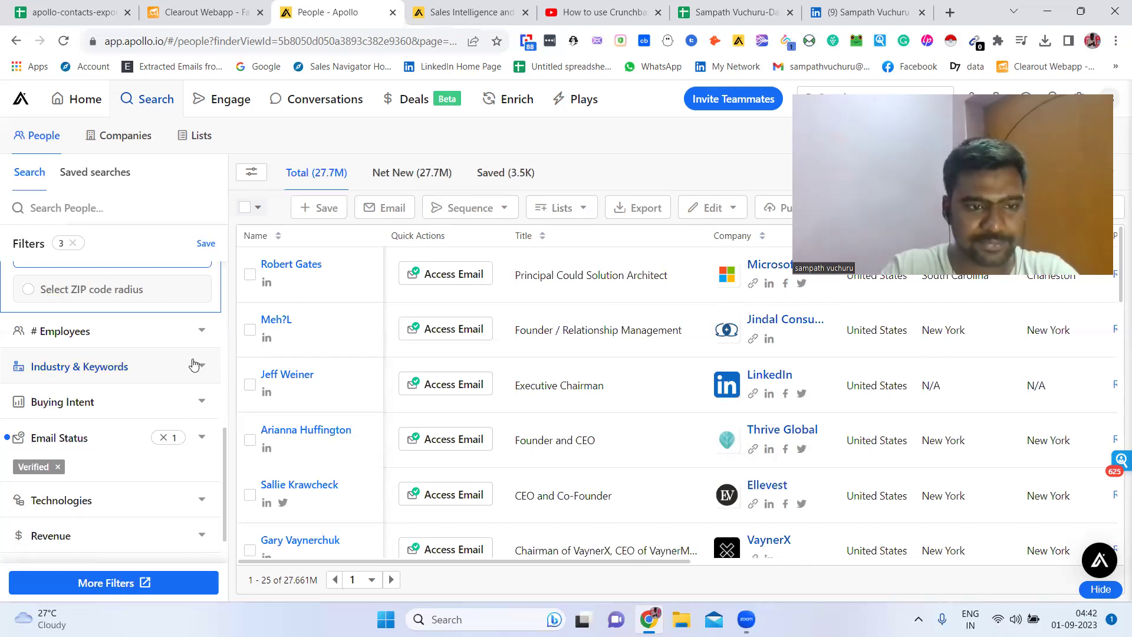
pyautogui.scroll(1, 221, 501)
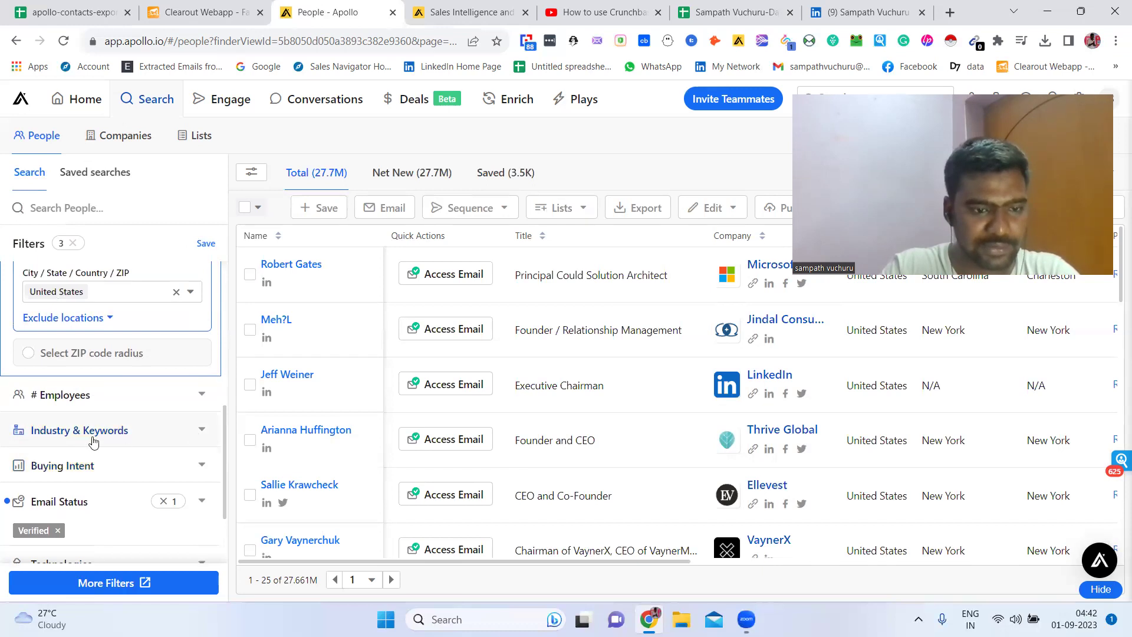
pyautogui.click(220, 431)
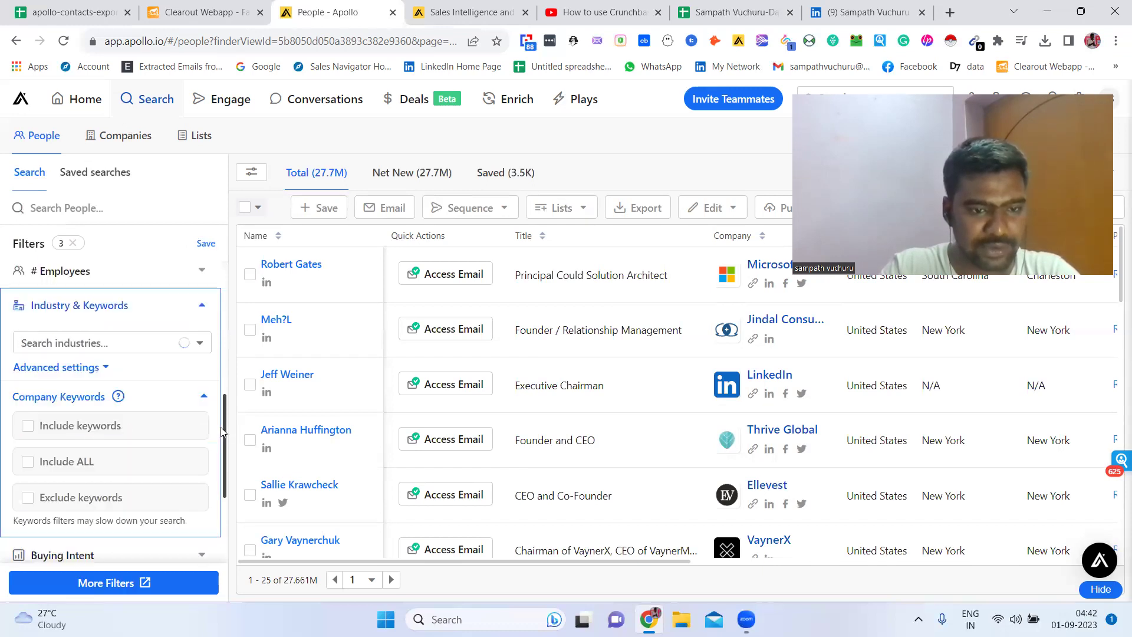
pyautogui.scroll(1, 177, 413)
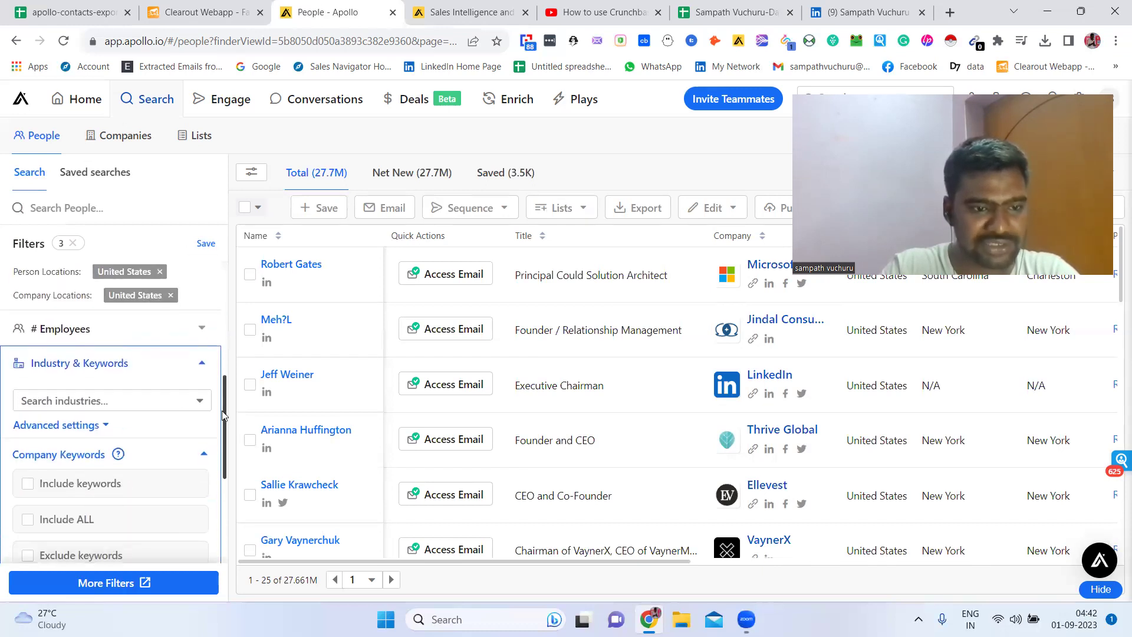
pyautogui.click(154, 393)
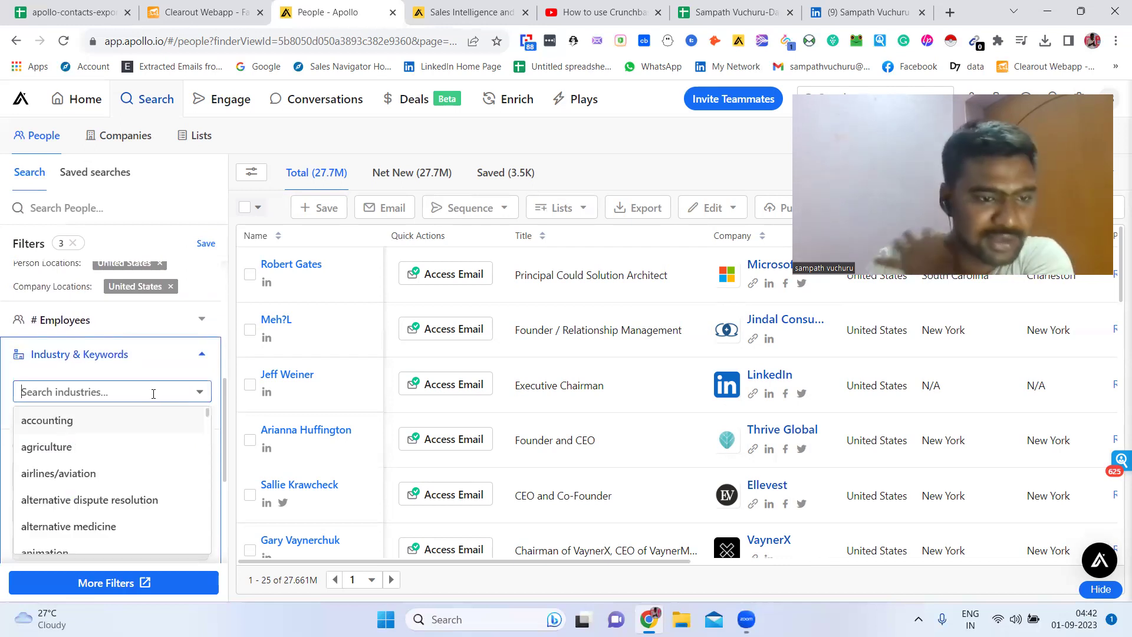
pyautogui.write('info')
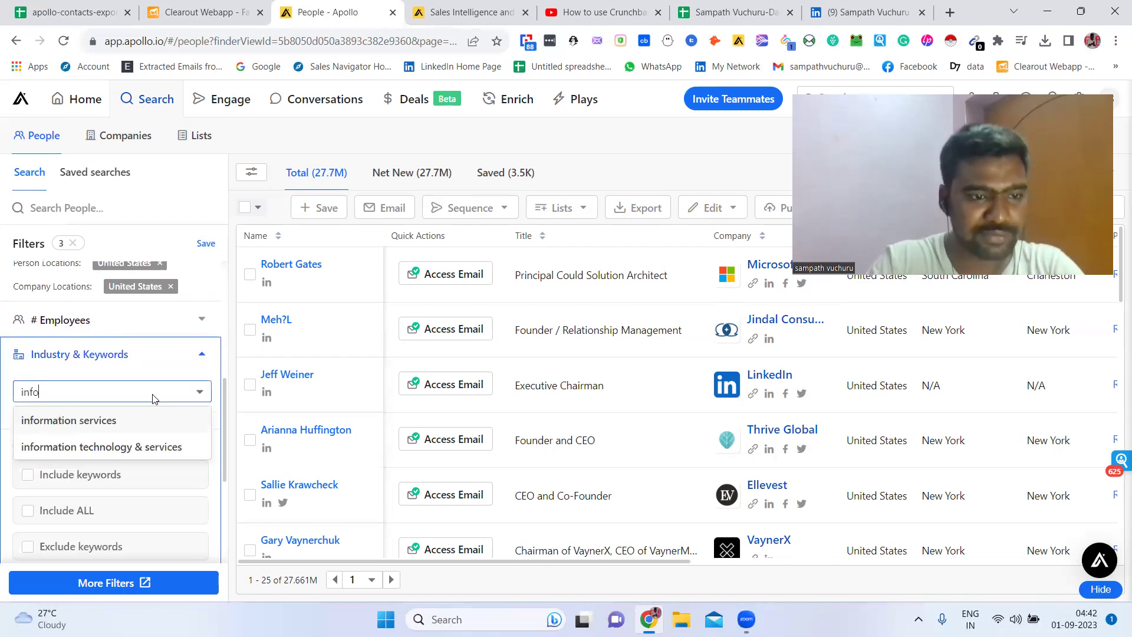
pyautogui.click(131, 450)
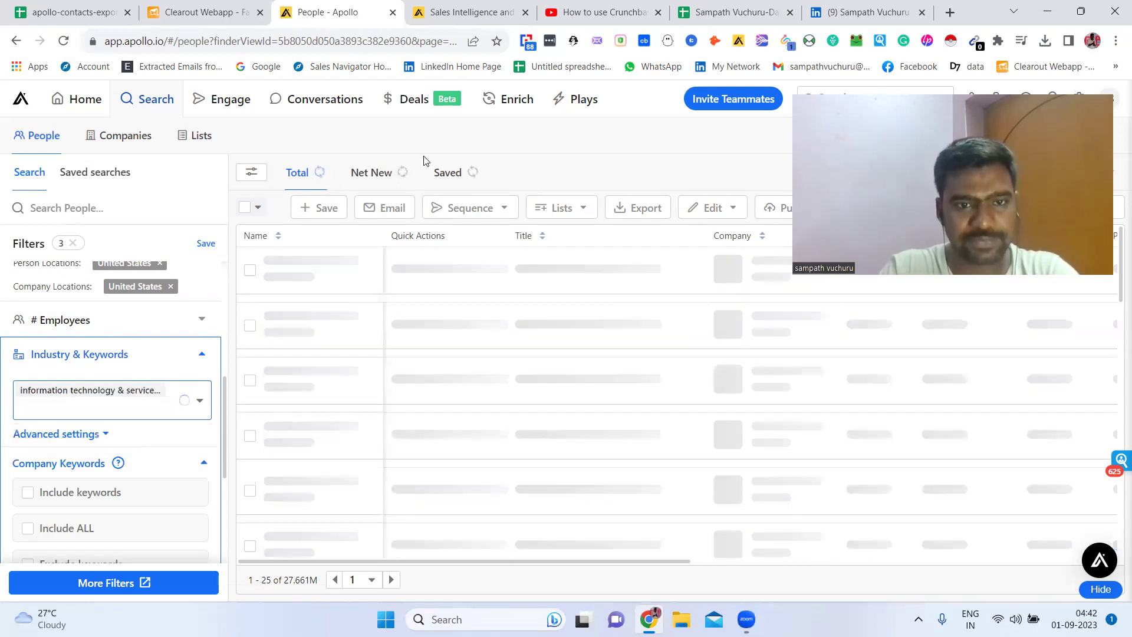
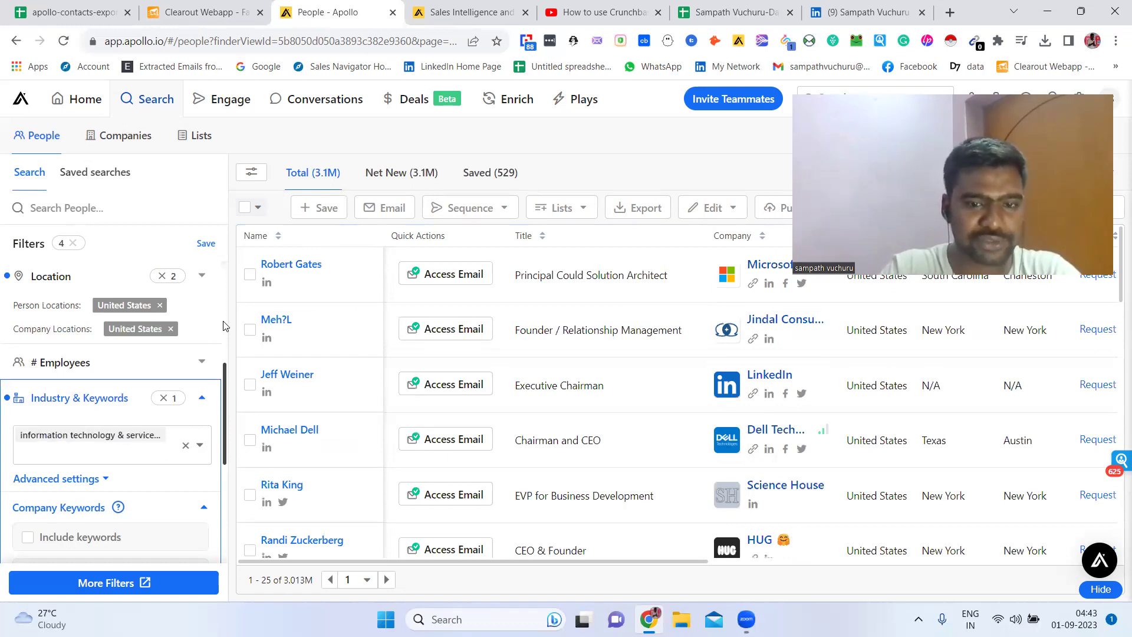
# Filter the people search to contacts whose job title is any of ceo.
pyautogui.scroll(5, 224, 325)
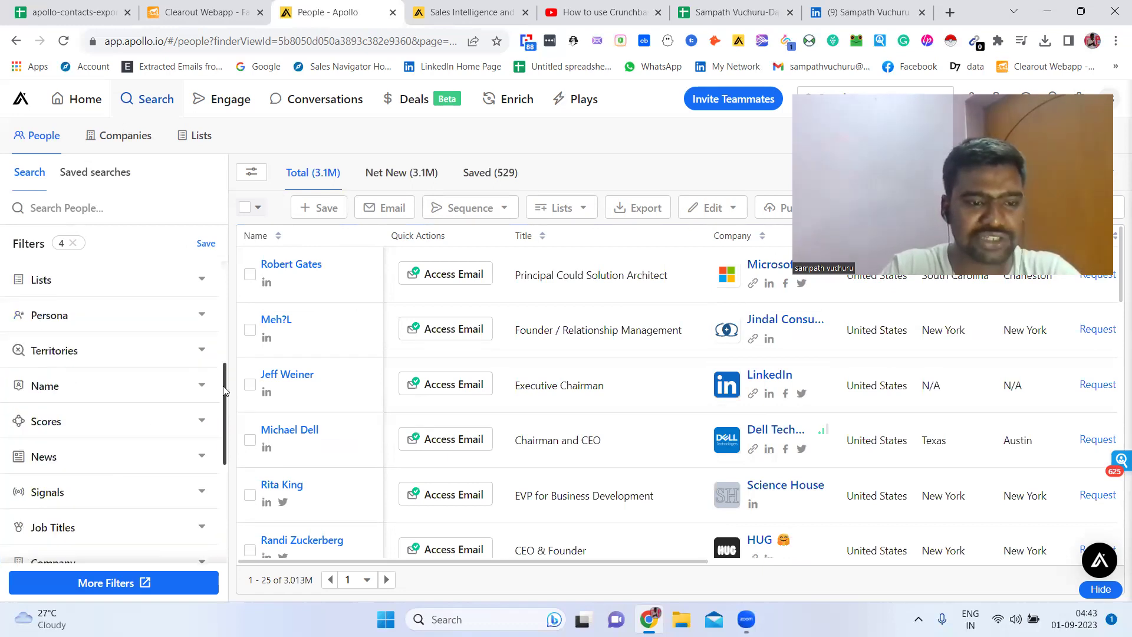
pyautogui.scroll(-5, 224, 401)
pyautogui.scroll(2, 224, 401)
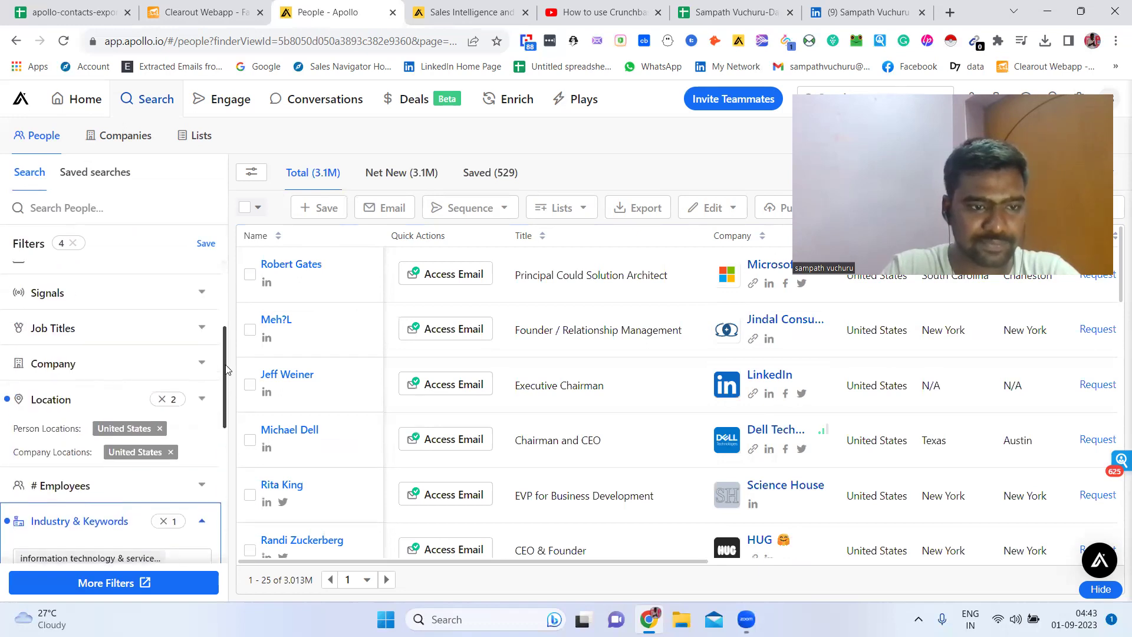
pyautogui.click(183, 336)
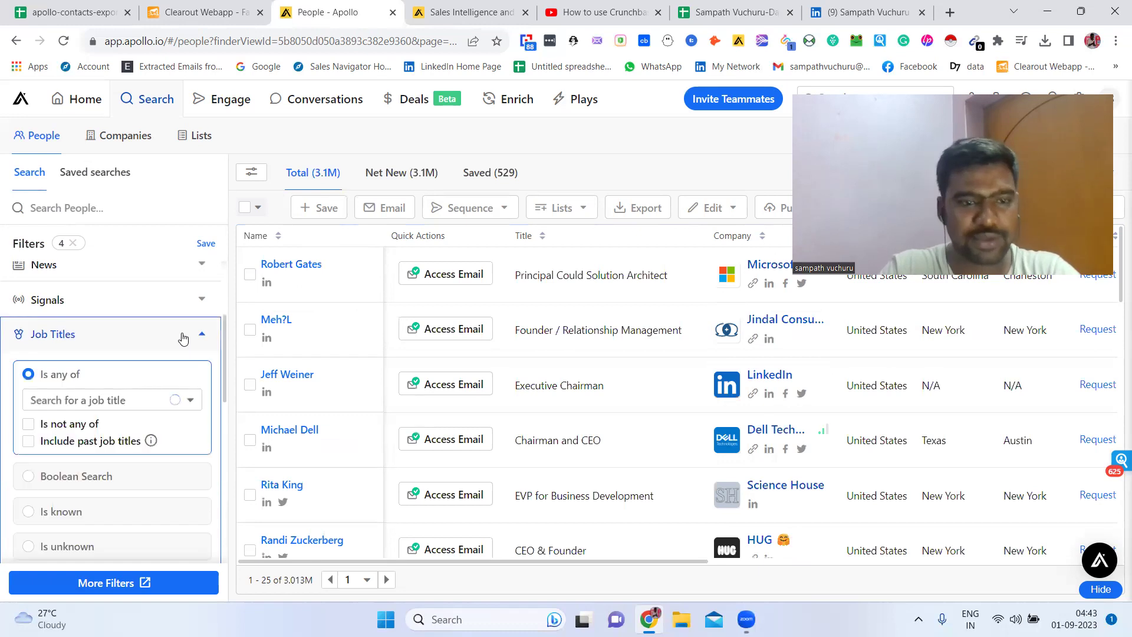
pyautogui.click(150, 400)
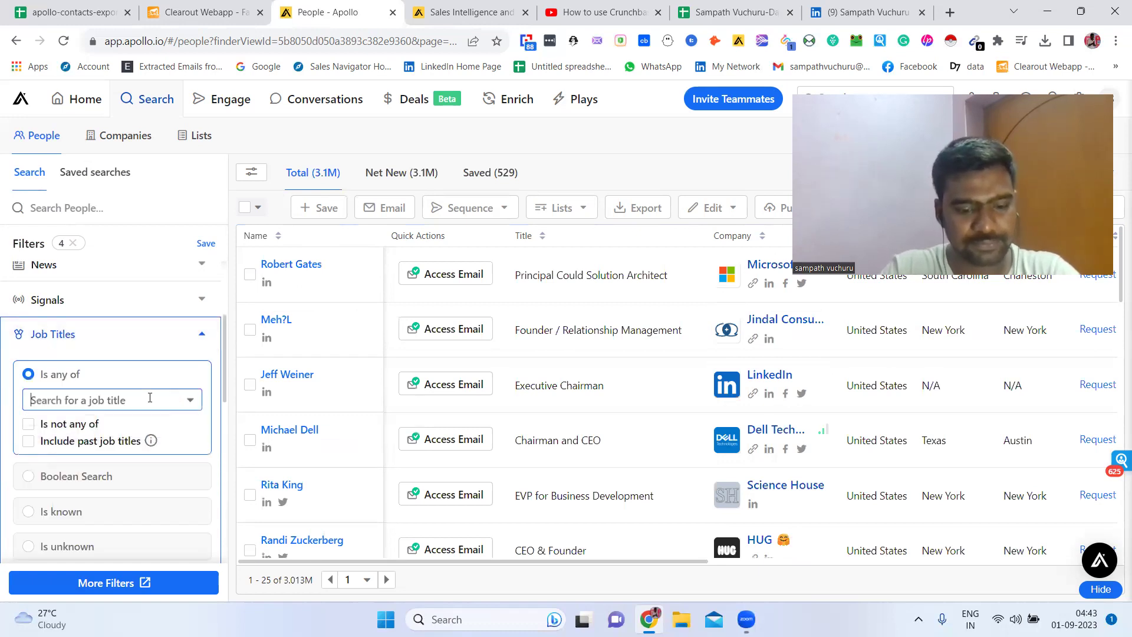
pyautogui.write('ceo')
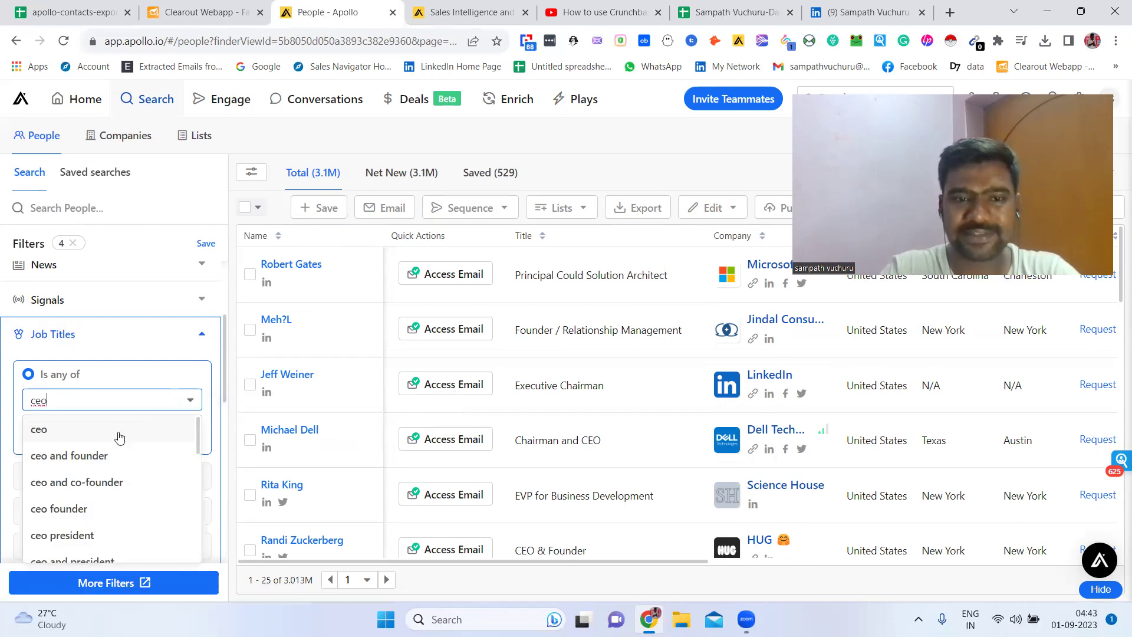
pyautogui.click(46, 433)
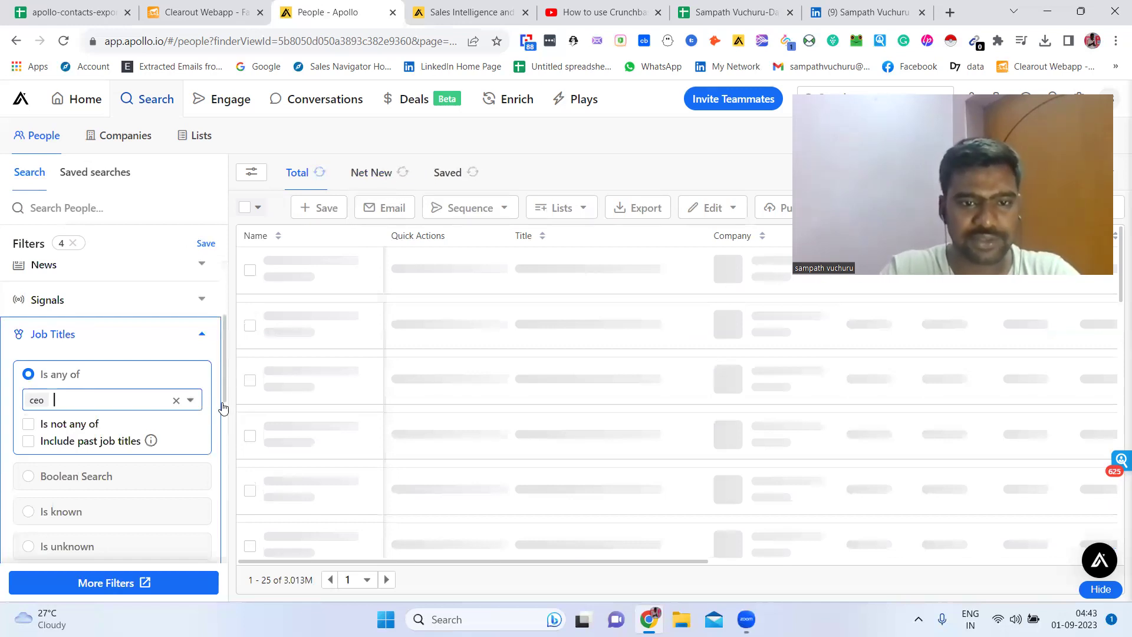
# Filter the people search to companies in the predefined range of 1-10 employees.
pyautogui.scroll(-3, 222, 386)
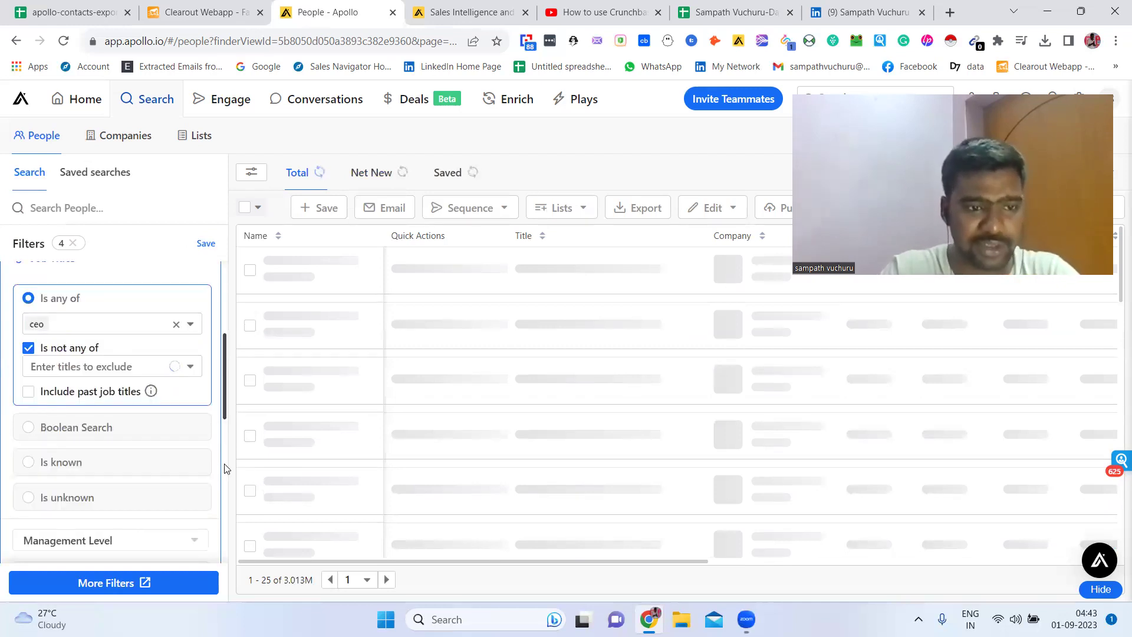
pyautogui.scroll(-10, 227, 461)
pyautogui.scroll(5, 226, 465)
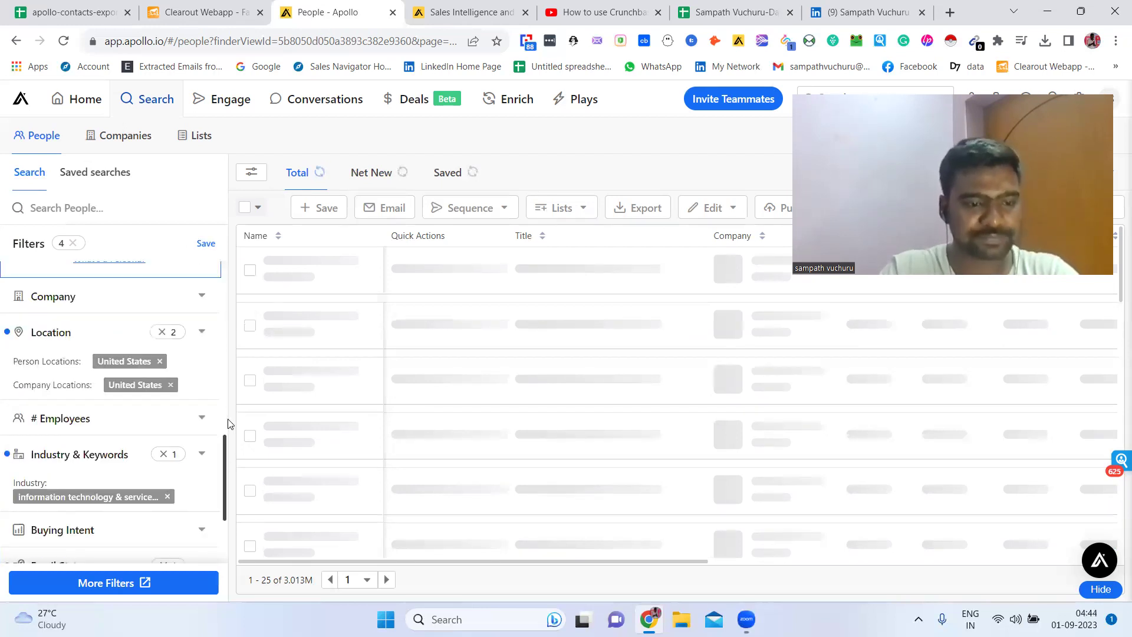
pyautogui.scroll(4, 229, 419)
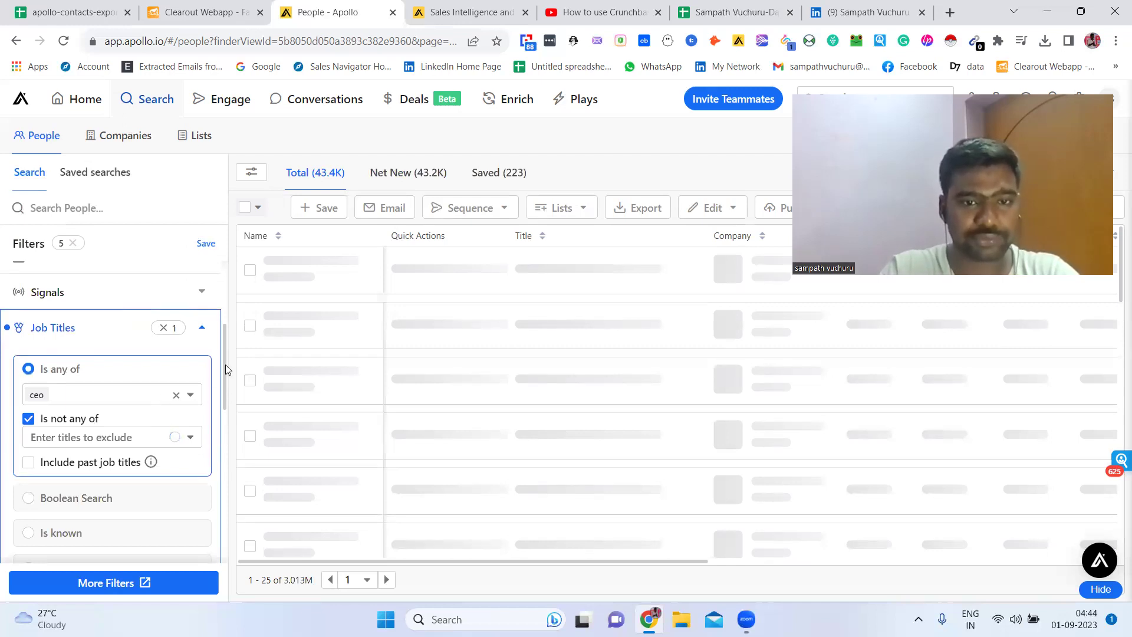
pyautogui.scroll(-8, 226, 366)
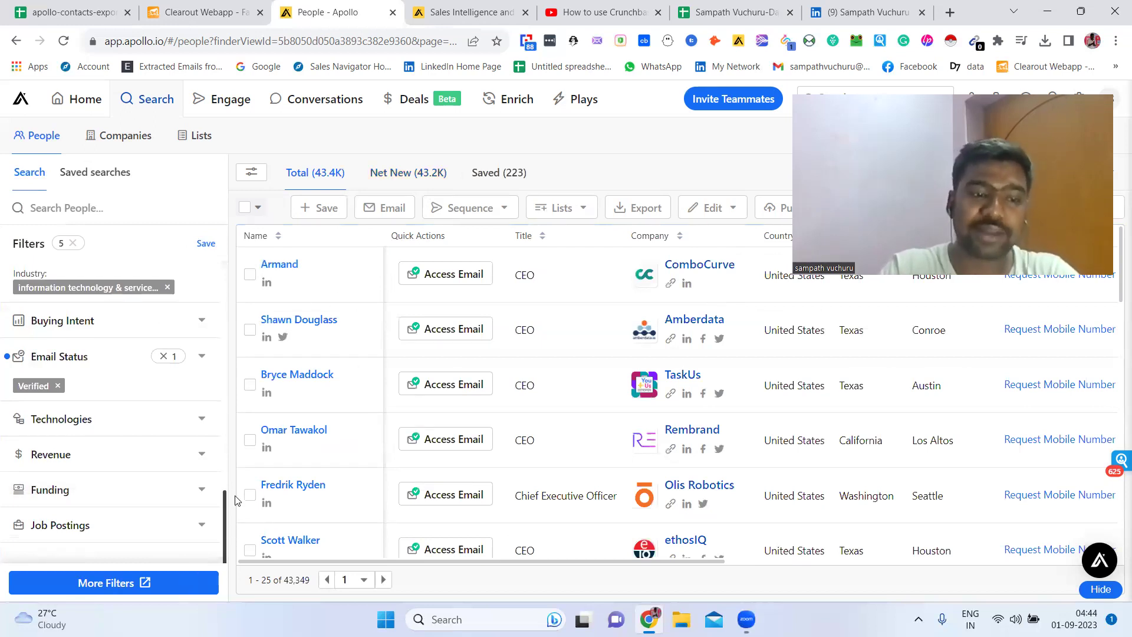
pyautogui.scroll(1, 221, 497)
pyautogui.moveTo(220, 497); pyautogui.dragTo(224, 475)
pyautogui.scroll(5, 224, 466)
pyautogui.scroll(-1, 203, 445)
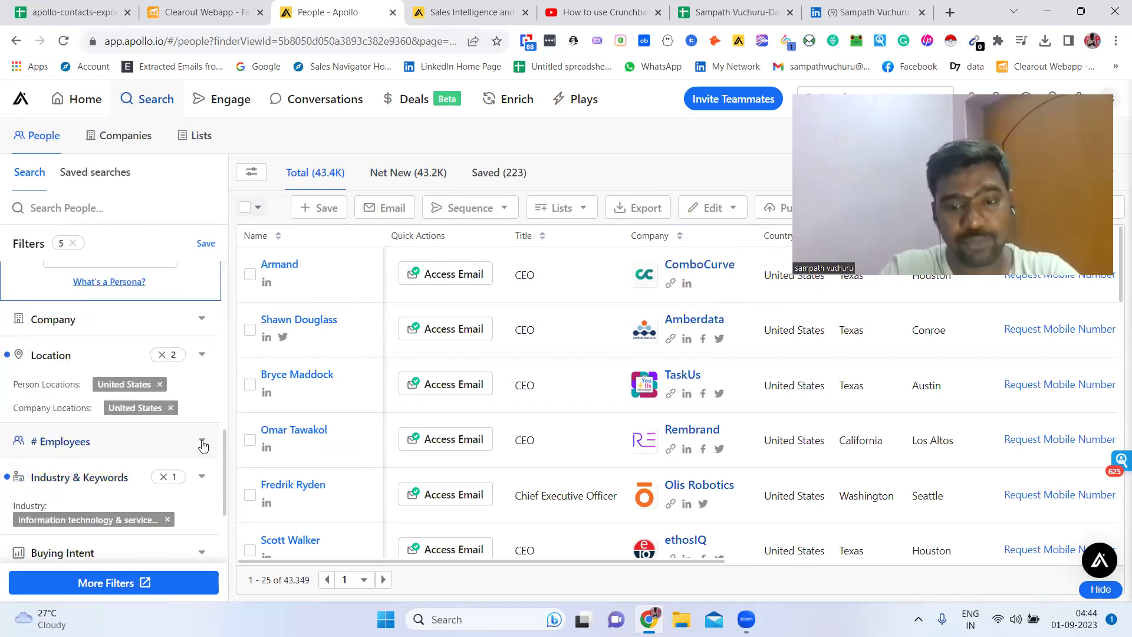
pyautogui.click(202, 443)
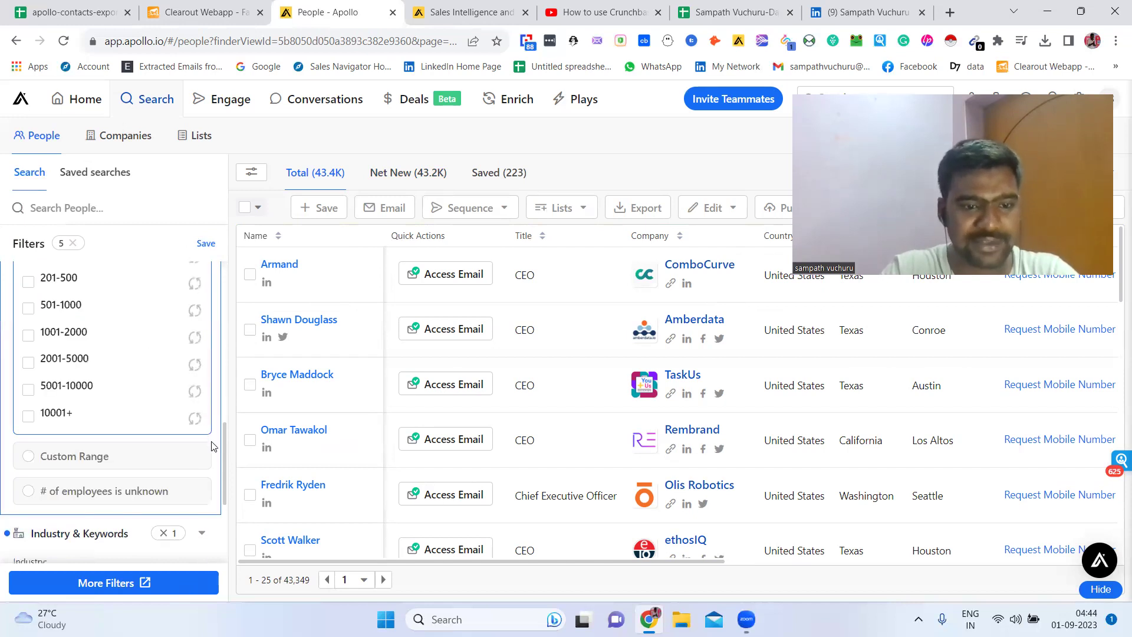
pyautogui.scroll(3, 227, 418)
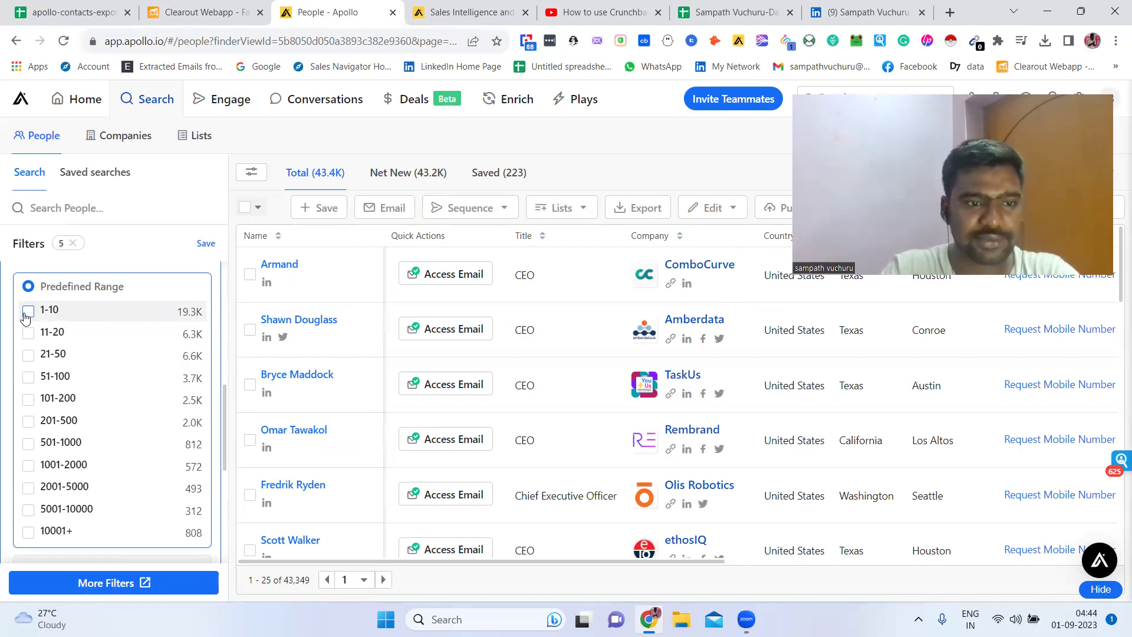
pyautogui.click(26, 313)
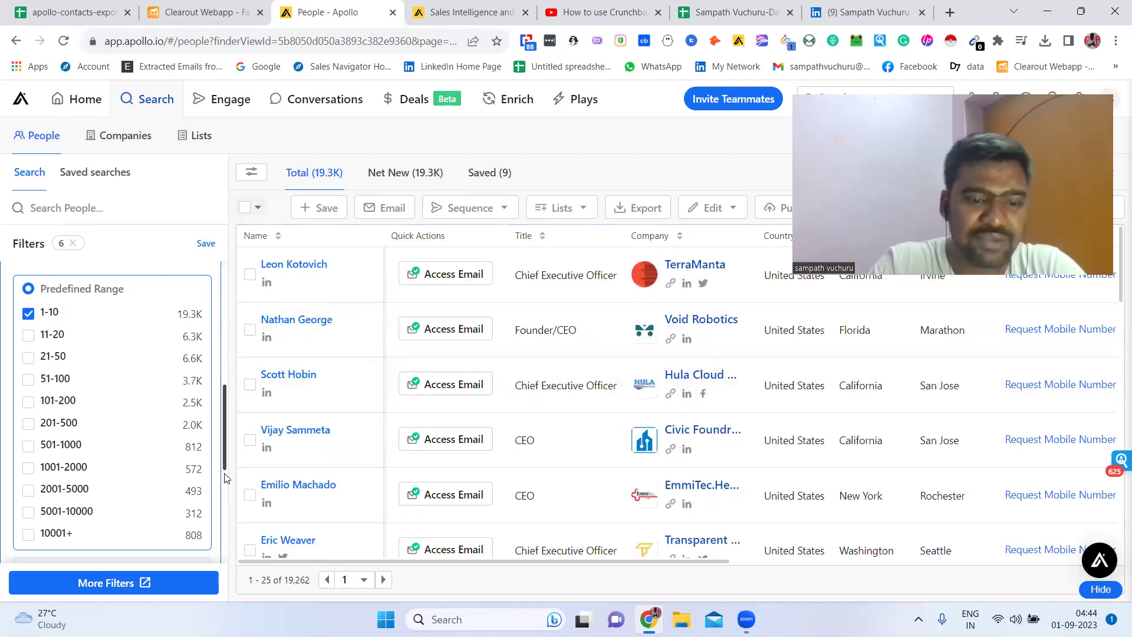
# Review the whole list of filters, including the applied email status, industry, employee count, location and job title.
pyautogui.scroll(-5, 225, 490)
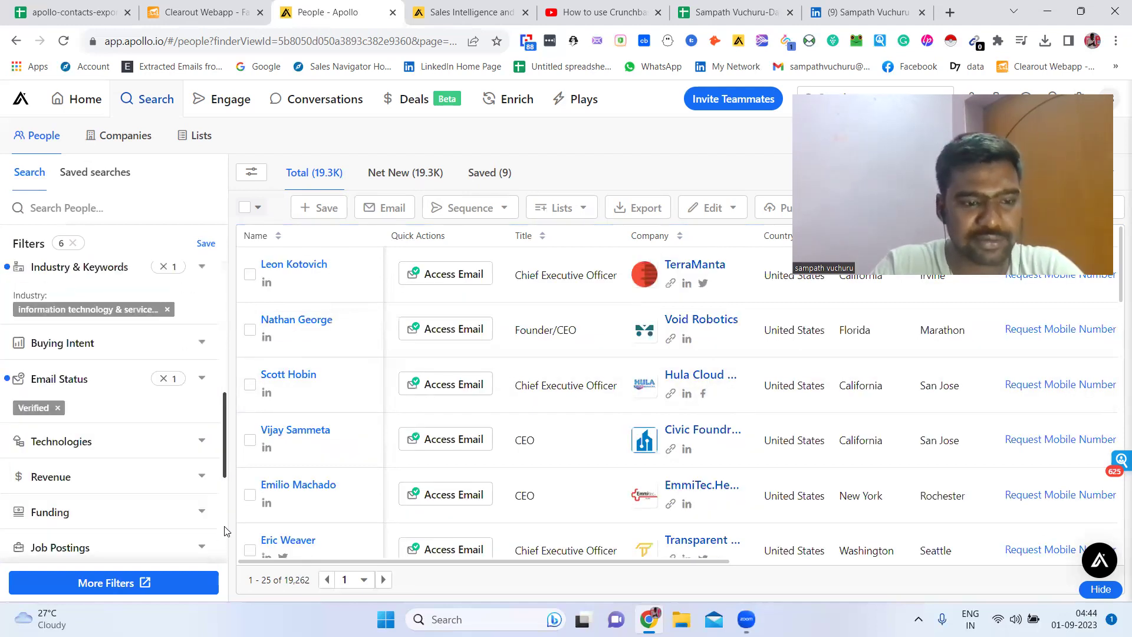
pyautogui.scroll(-2, 225, 530)
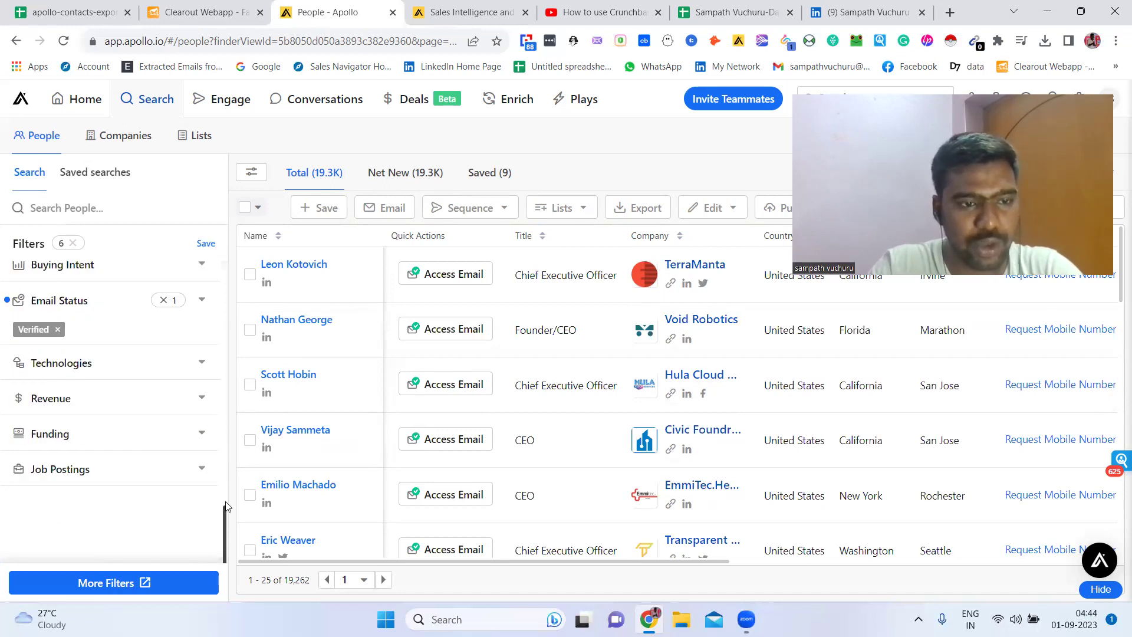
pyautogui.scroll(5, 226, 507)
pyautogui.scroll(-2, 228, 467)
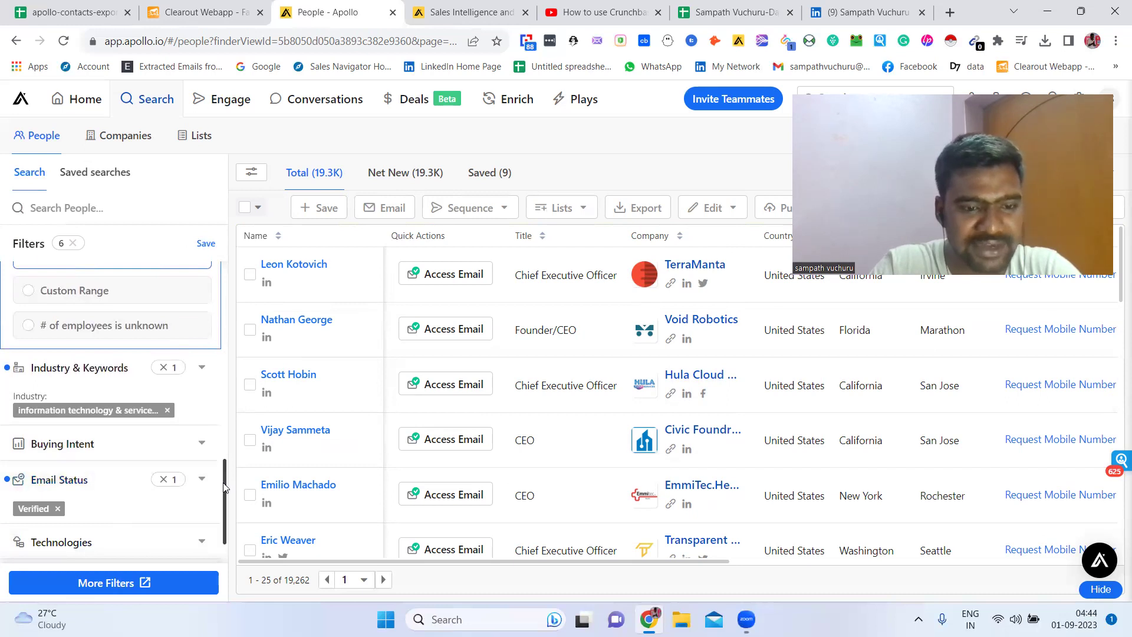
pyautogui.moveTo(224, 487); pyautogui.dragTo(227, 393)
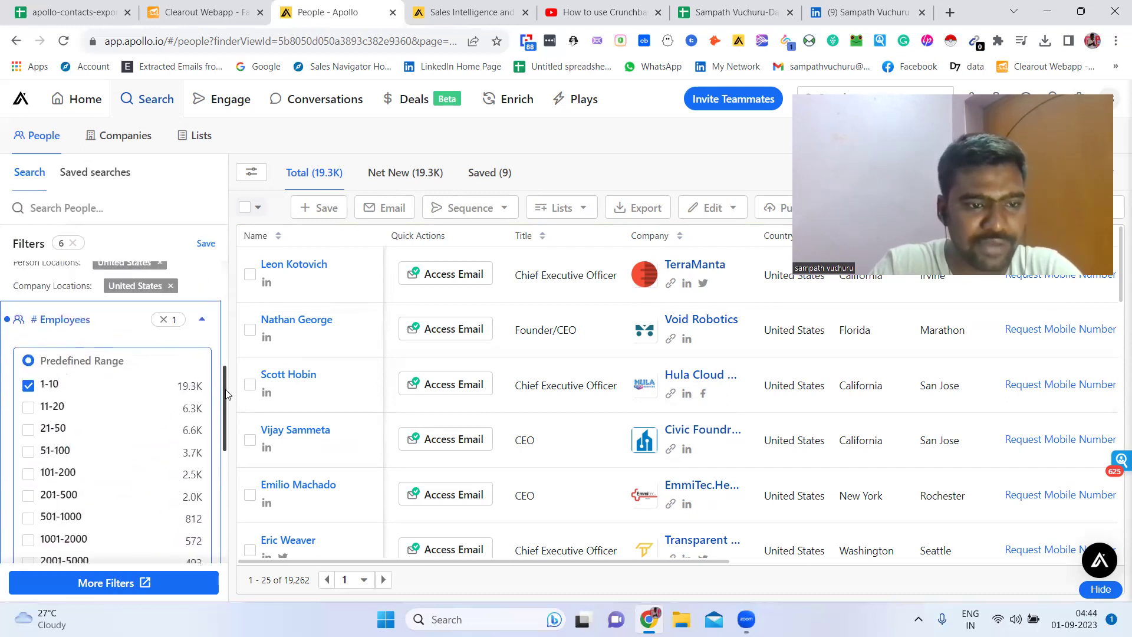
pyautogui.scroll(2, 200, 354)
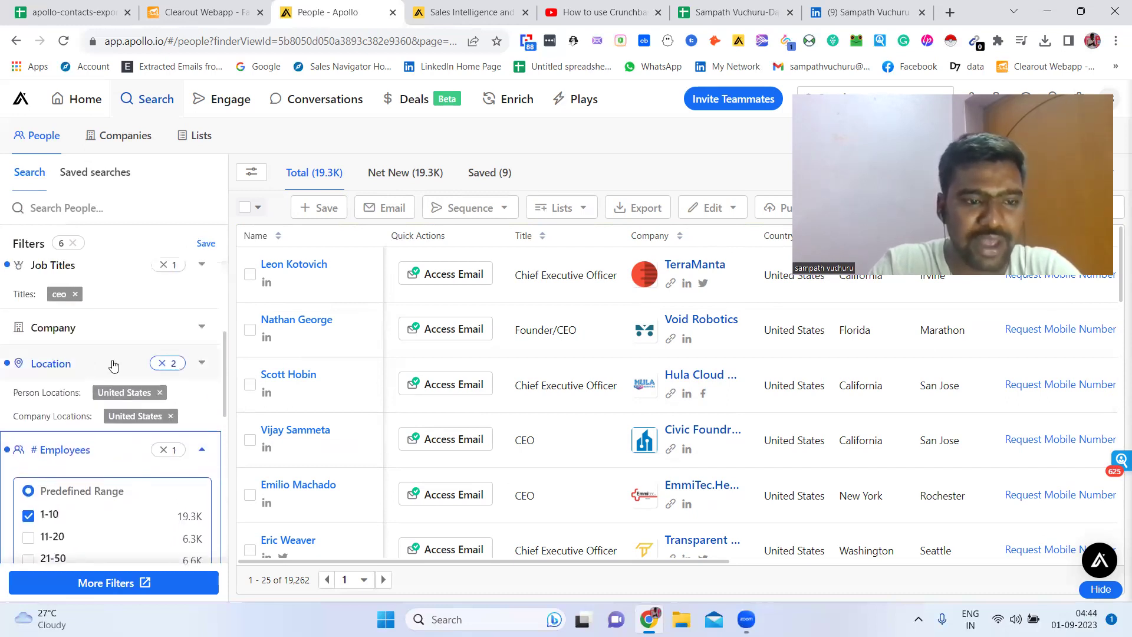
pyautogui.scroll(2, 225, 337)
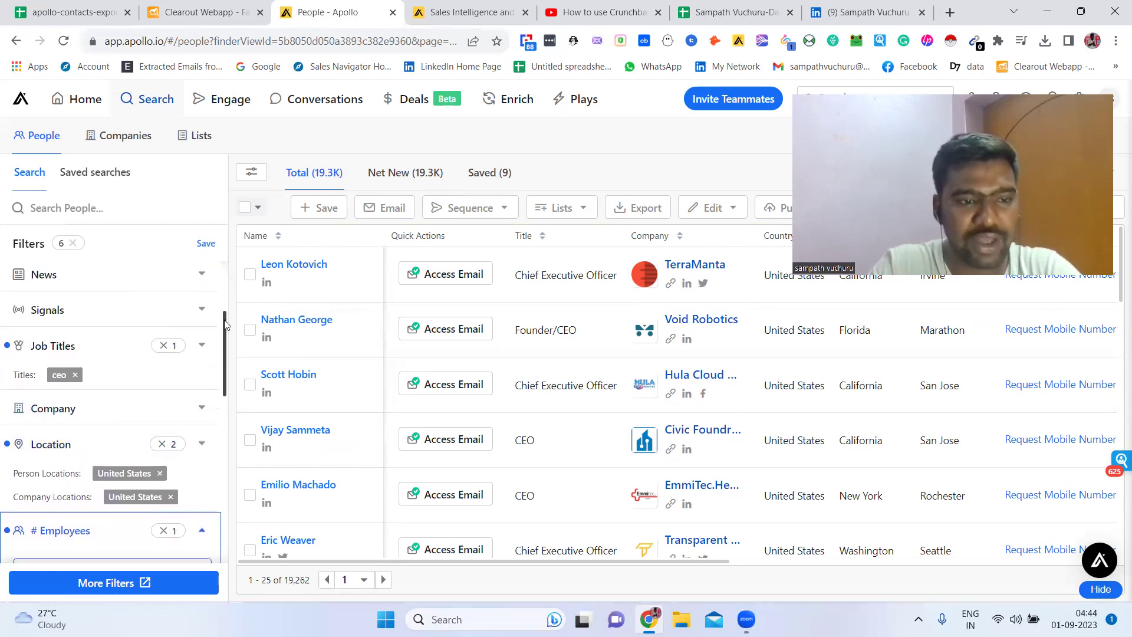
pyautogui.scroll(2, 224, 331)
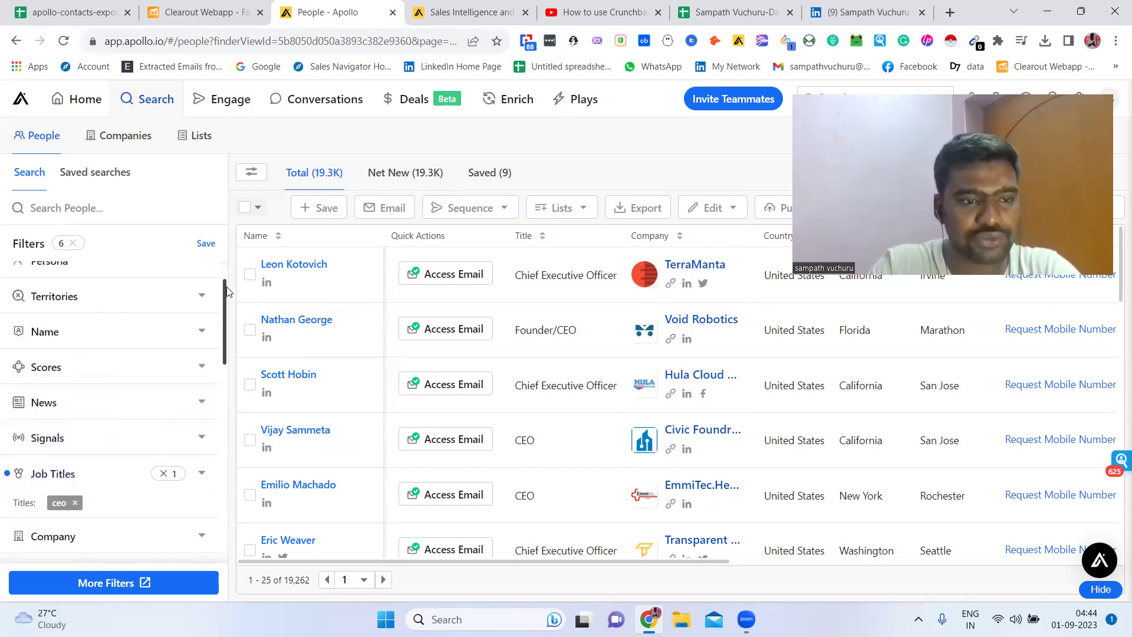
pyautogui.scroll(2, 222, 295)
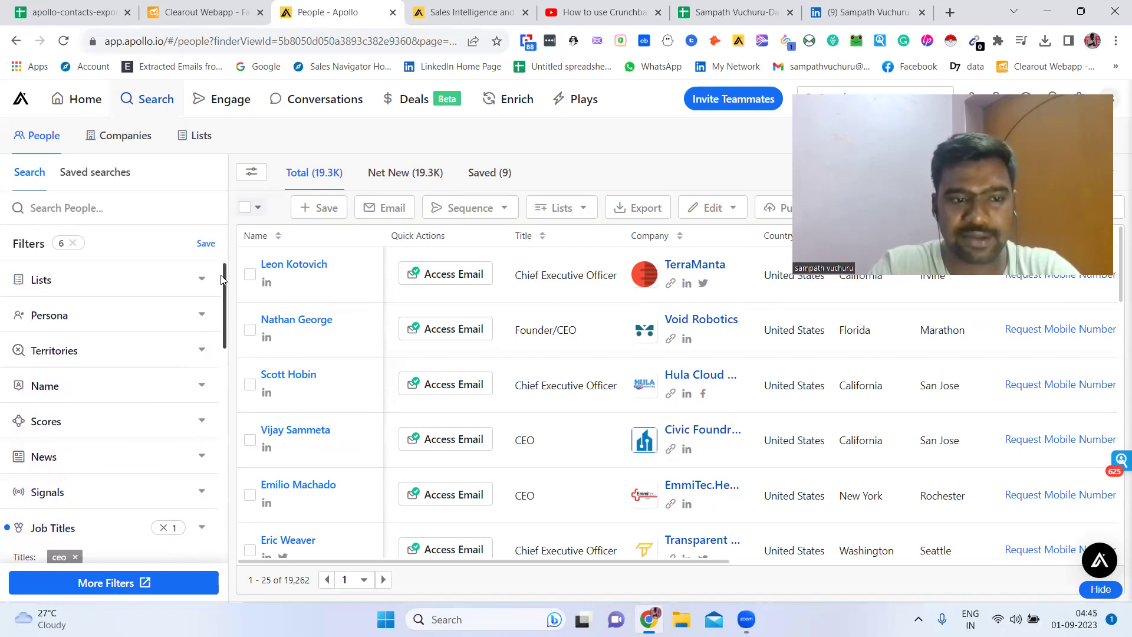
# Collapse the # Employees filter so that only its applied 1-10 range is listed.
pyautogui.scroll(-5, 226, 342)
pyautogui.scroll(-2, 226, 363)
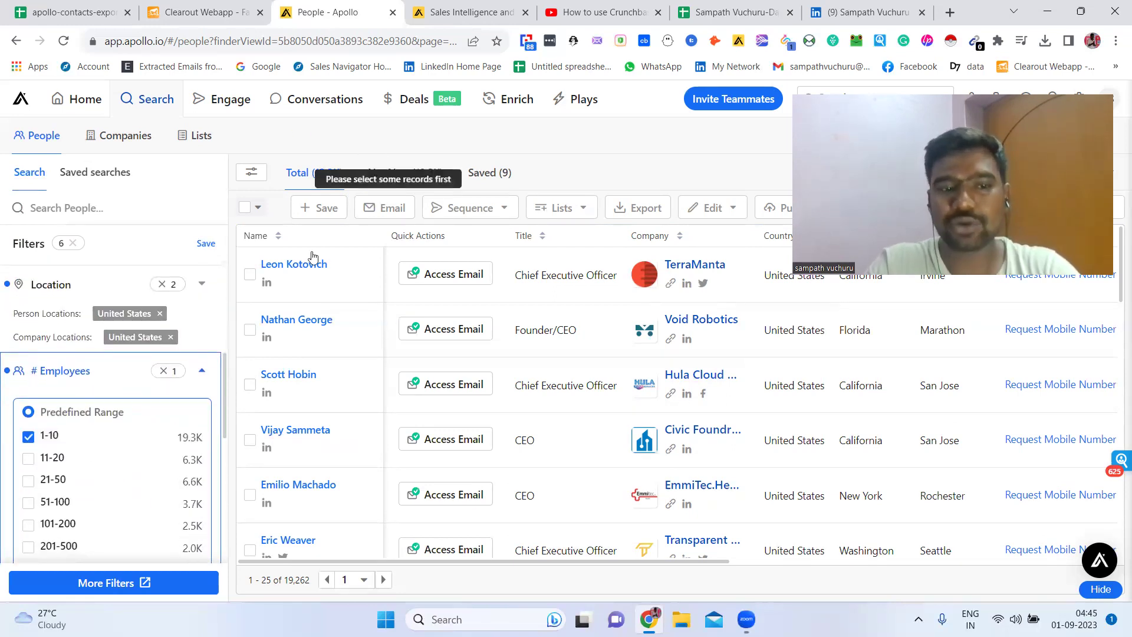
pyautogui.click(200, 375)
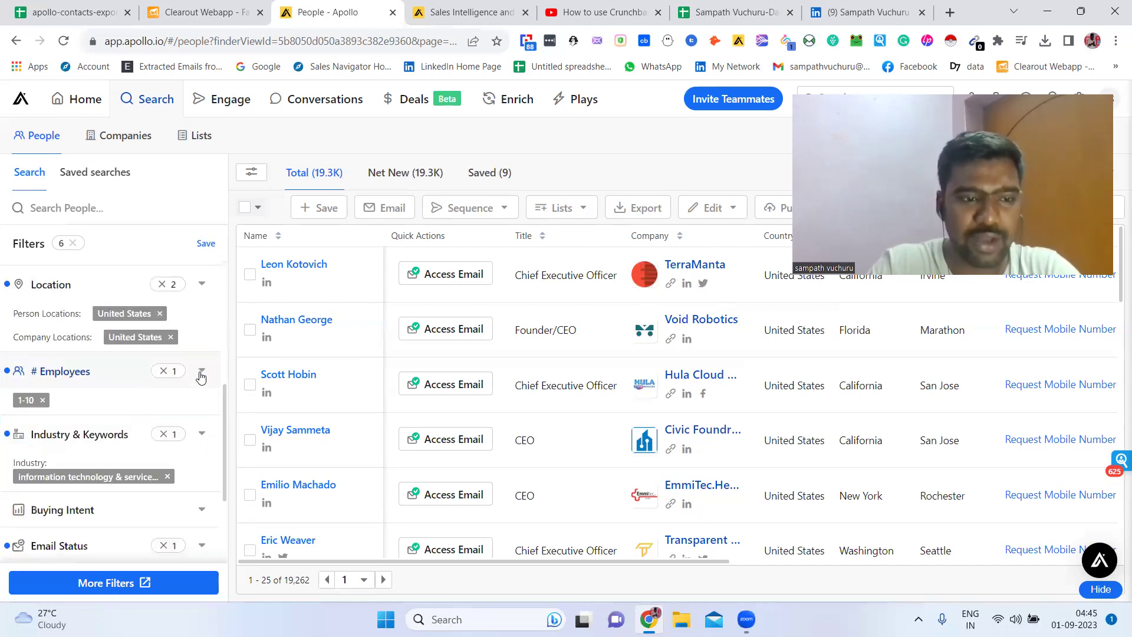
pyautogui.click(221, 398)
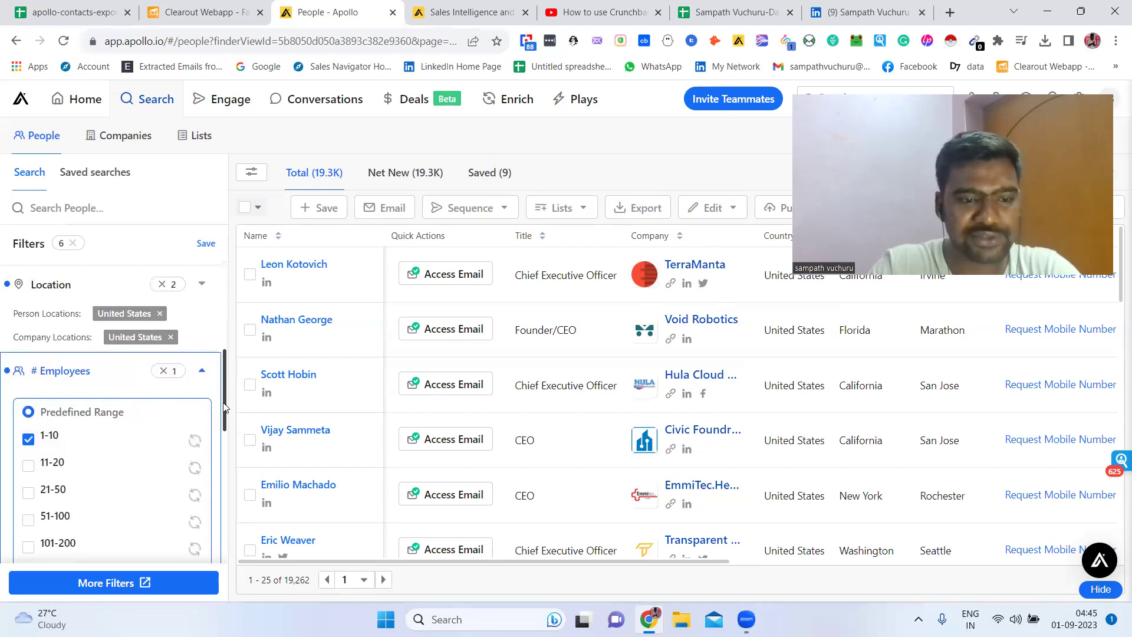
pyautogui.scroll(-1, 209, 377)
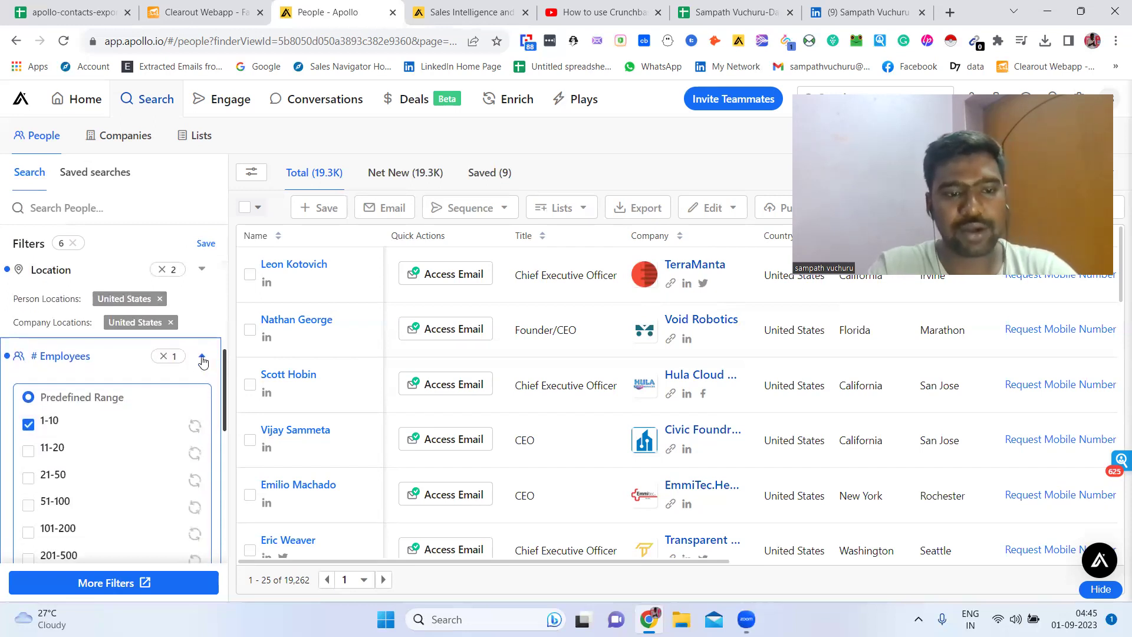
pyautogui.click(202, 360)
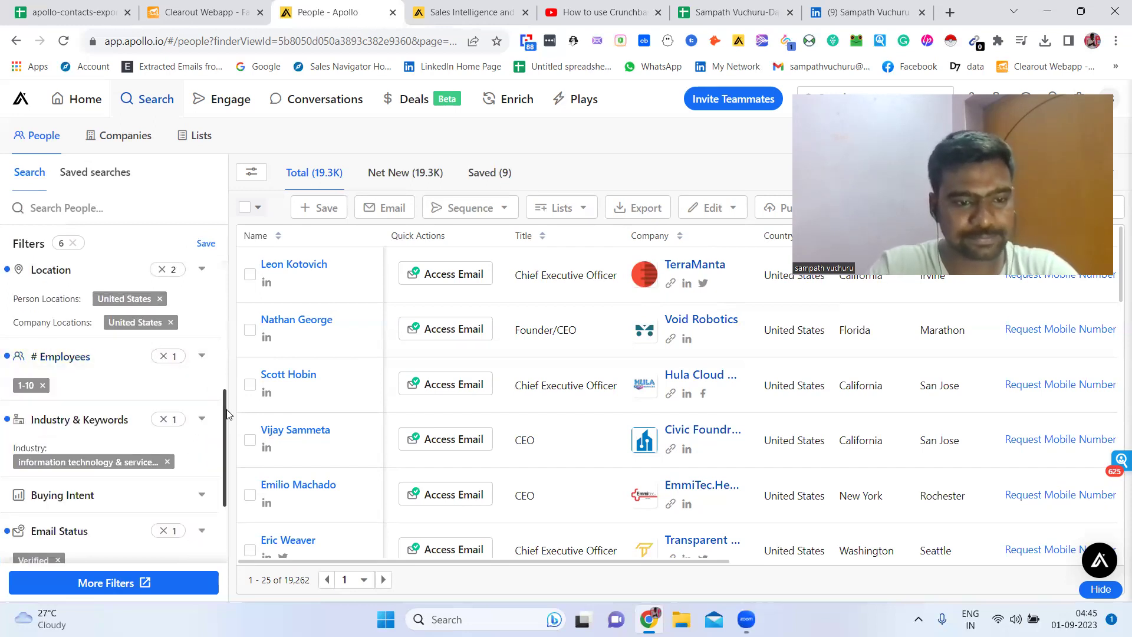
pyautogui.scroll(-3, 203, 324)
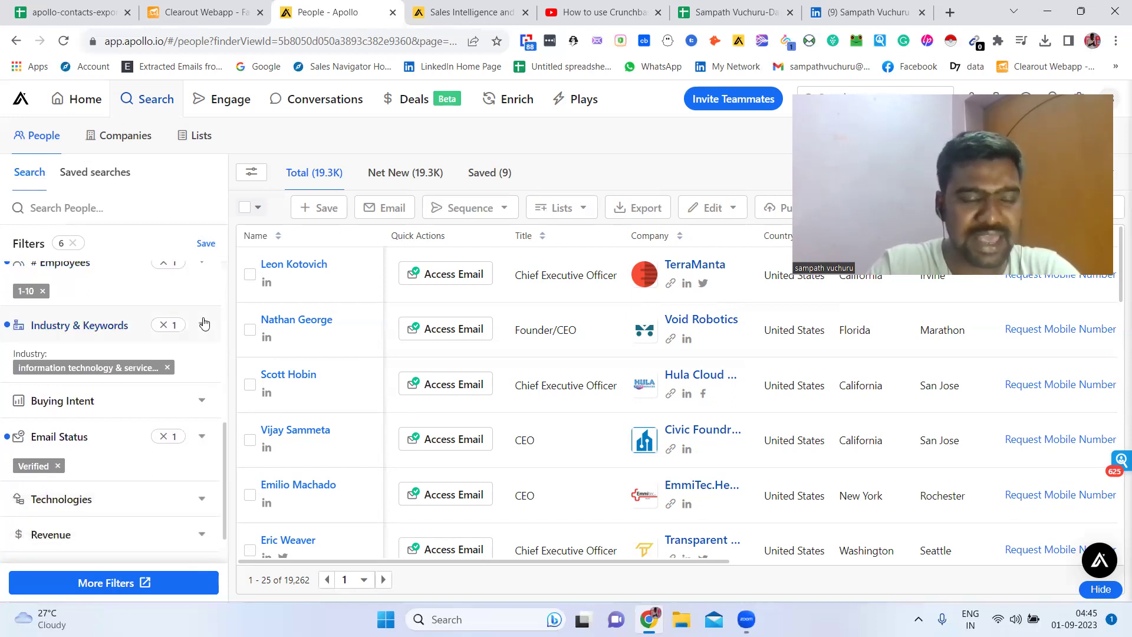
# Try to include tech as a company keyword in the Industry & Keywords filter.
pyautogui.click(202, 325)
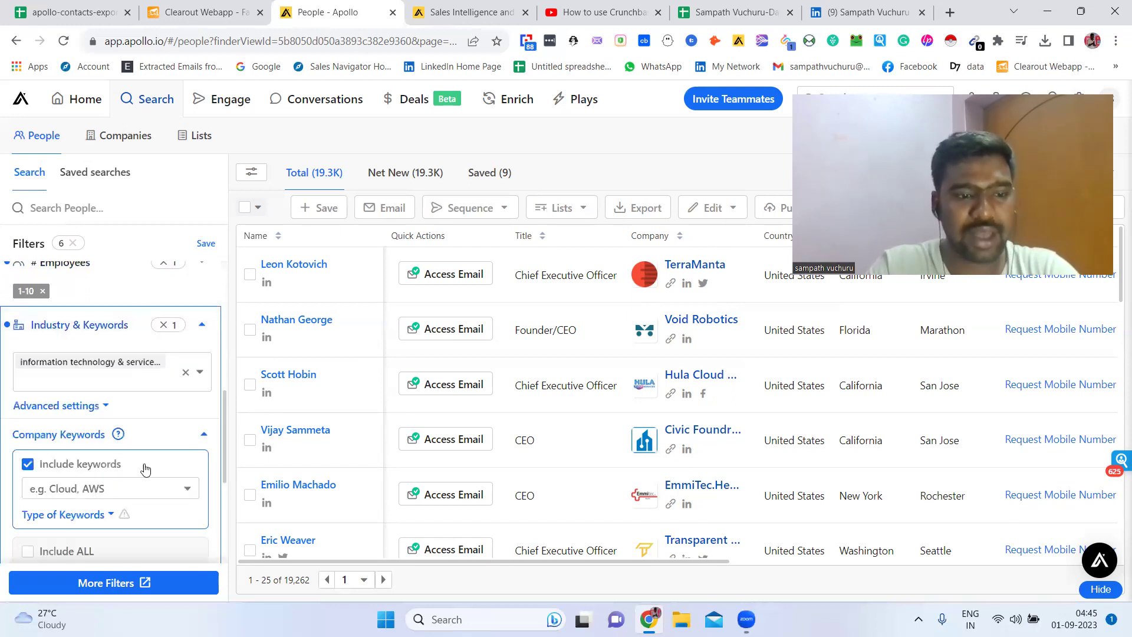
pyautogui.click(119, 486)
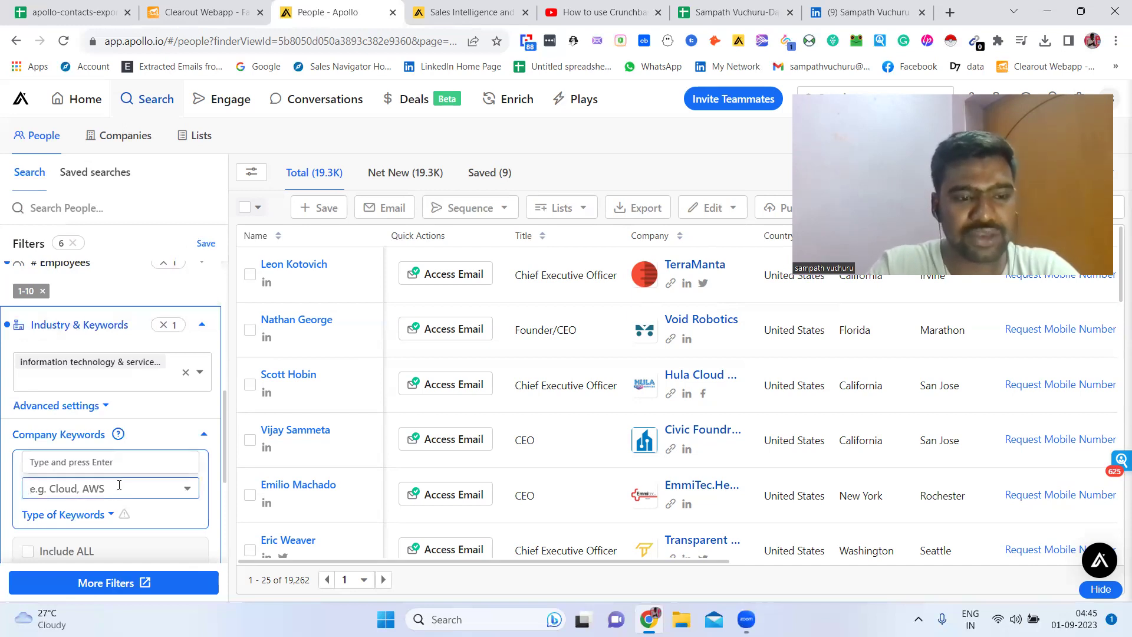
pyautogui.write('tech')
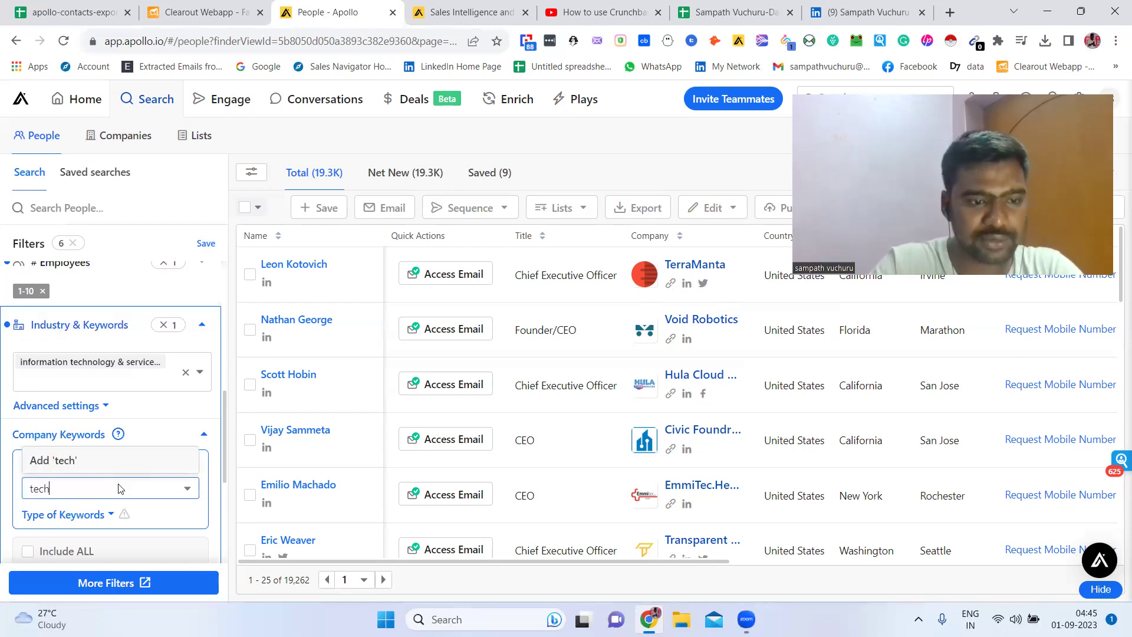
pyautogui.click(71, 466)
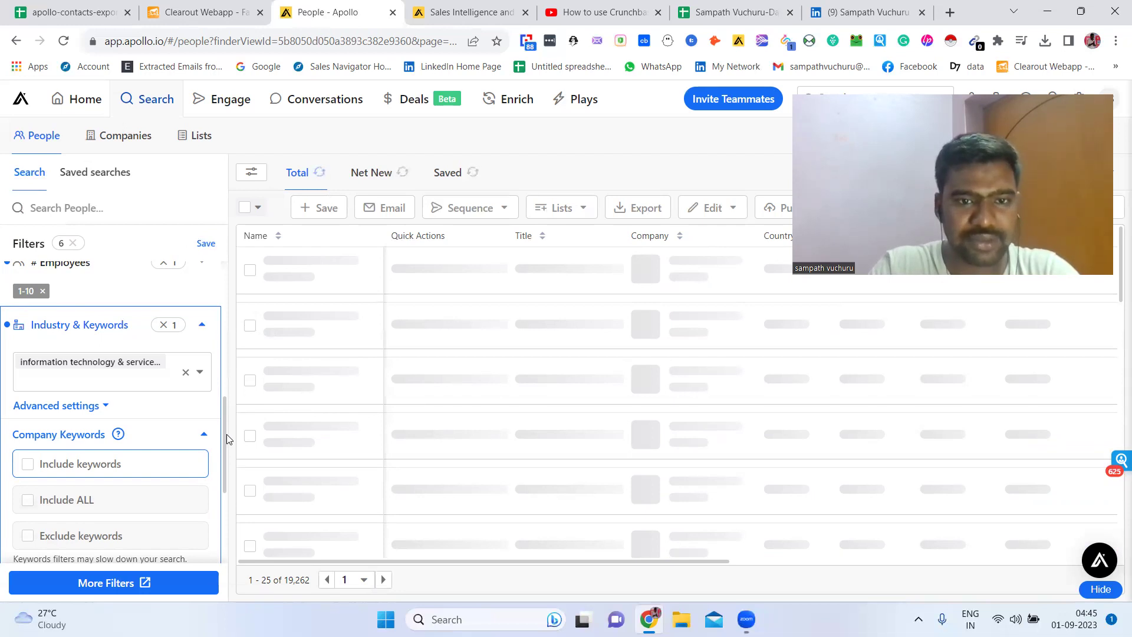
# Review the full filter list, from Lists and Job Titles through Industry & Keywords, Email Status and Job Postings.
pyautogui.scroll(5, 224, 376)
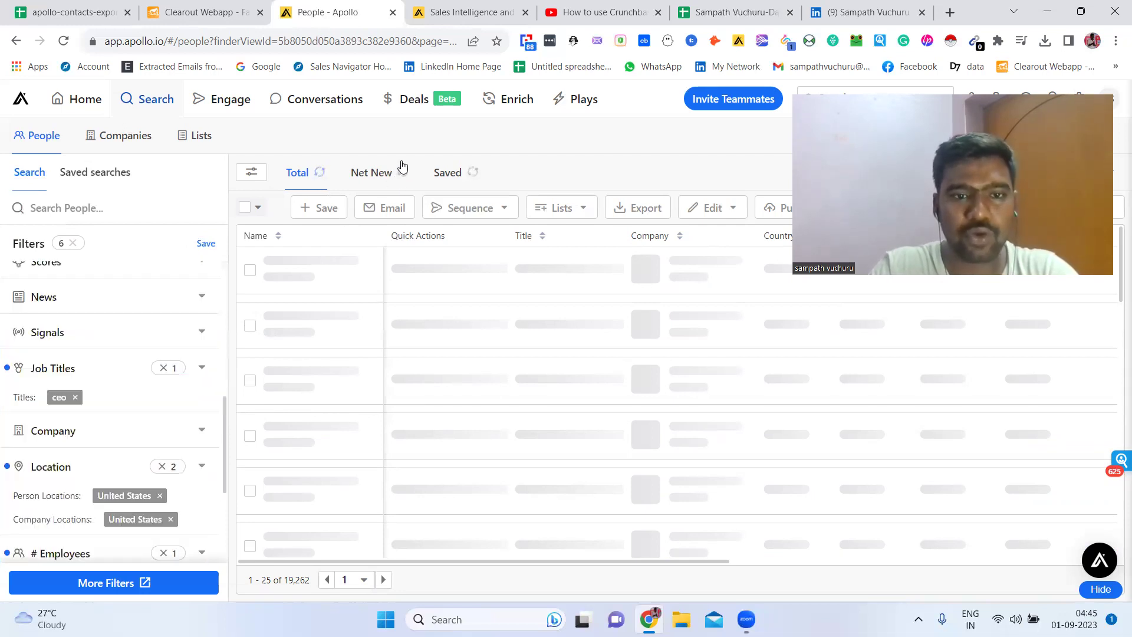
pyautogui.click(392, 172)
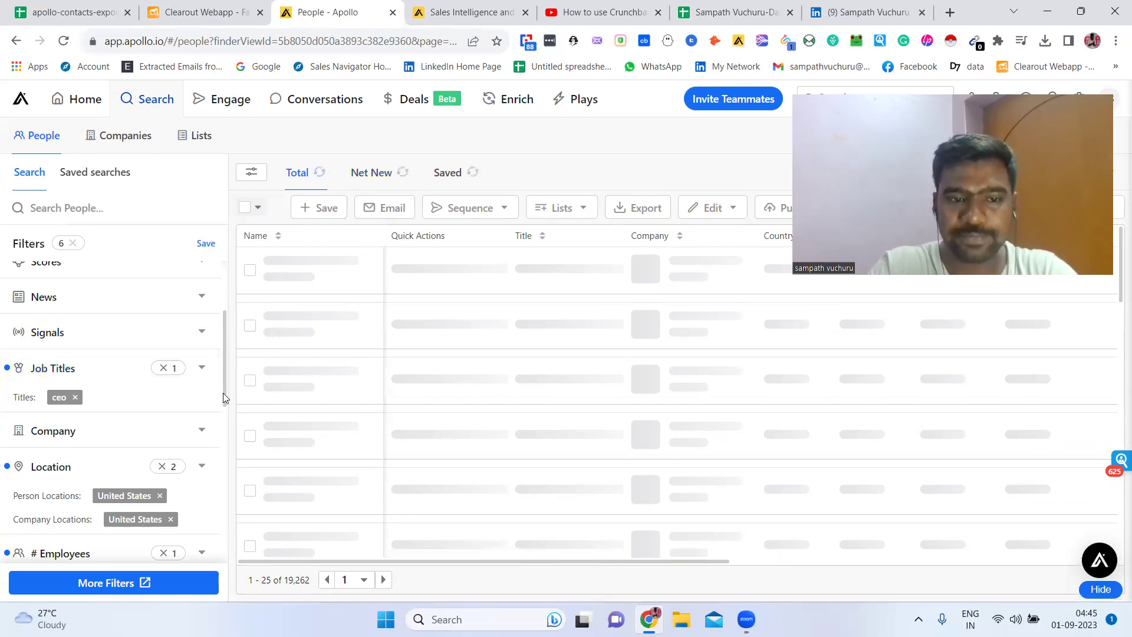
pyautogui.moveTo(222, 436); pyautogui.dragTo(222, 457)
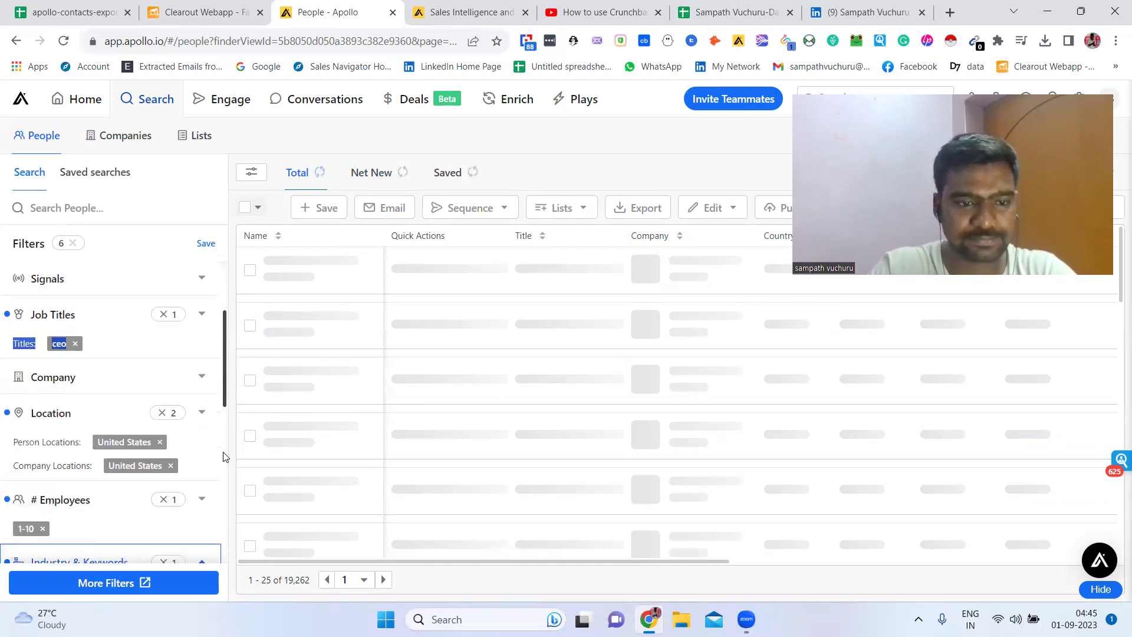
pyautogui.scroll(-5, 223, 395)
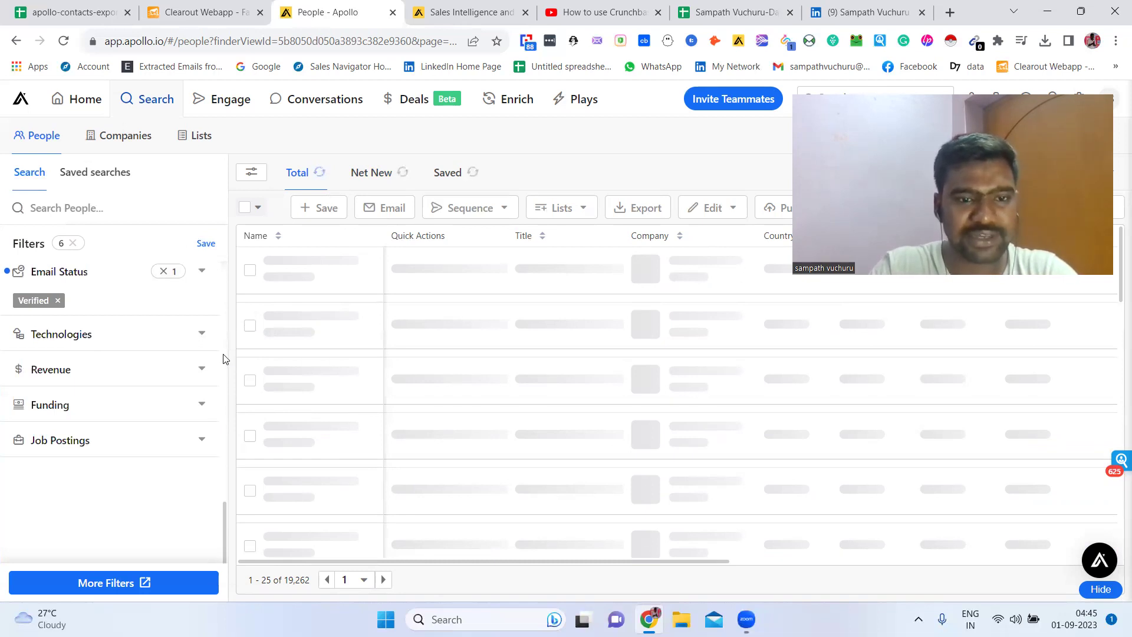
pyautogui.scroll(5, 223, 359)
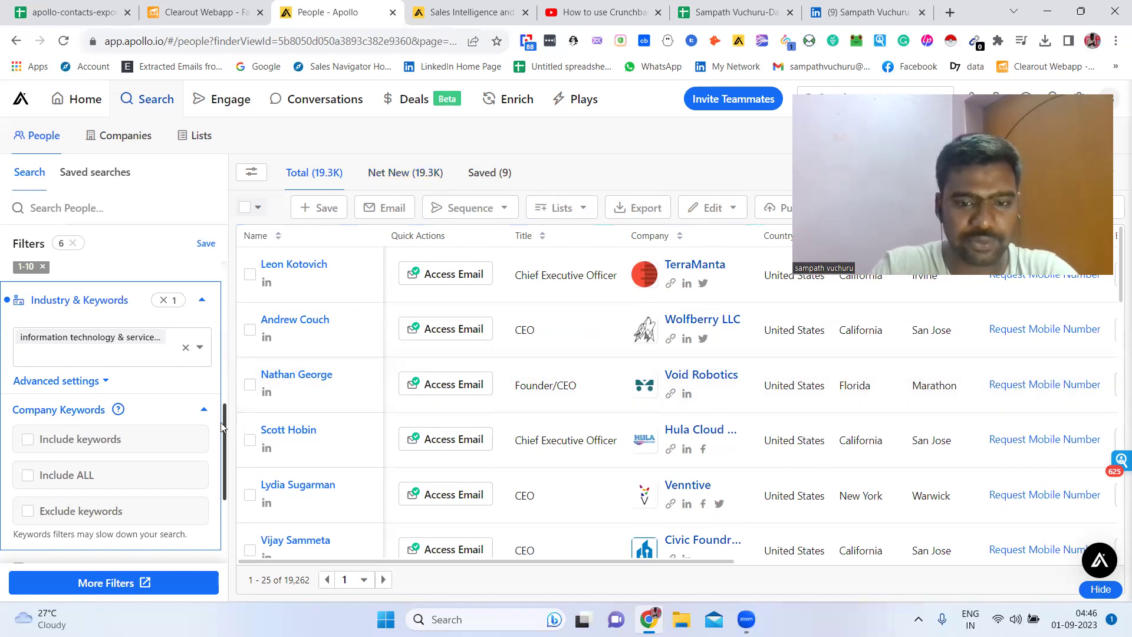
pyautogui.scroll(4, 225, 392)
pyautogui.scroll(4, 225, 288)
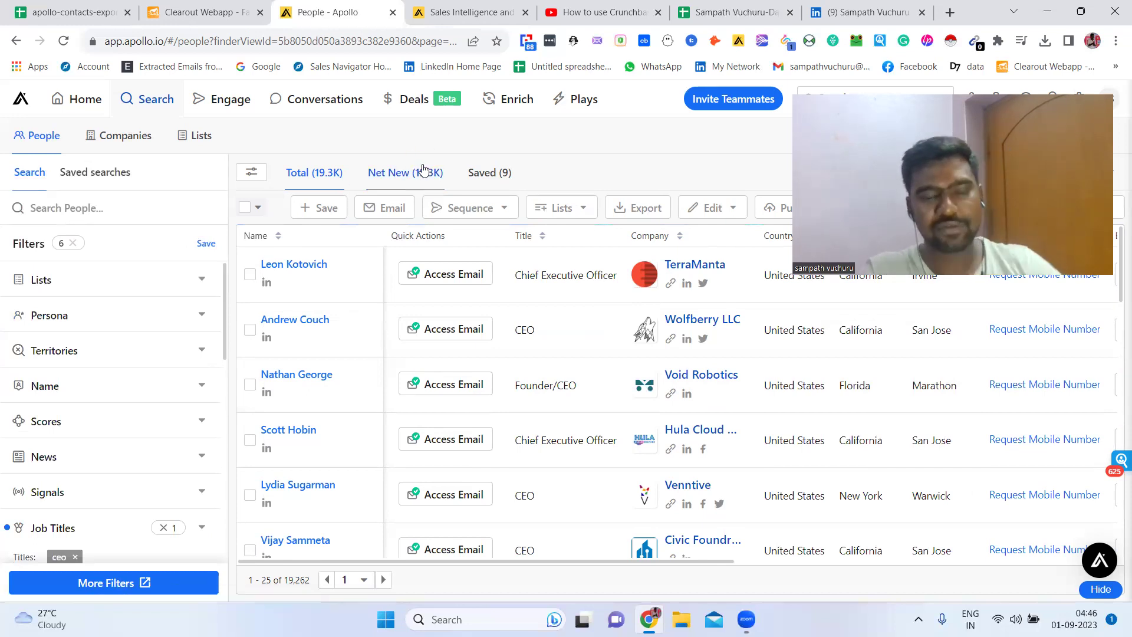
# Select the current page of net new people and save them as contacts without adding them to a list.
pyautogui.click(388, 176)
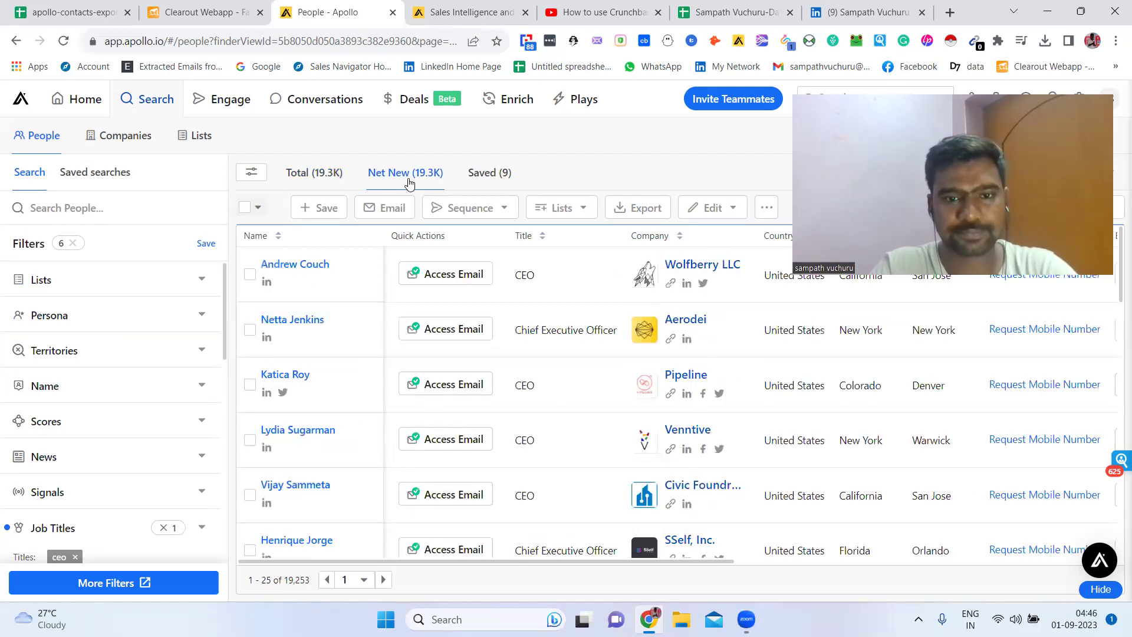
pyautogui.click(256, 210)
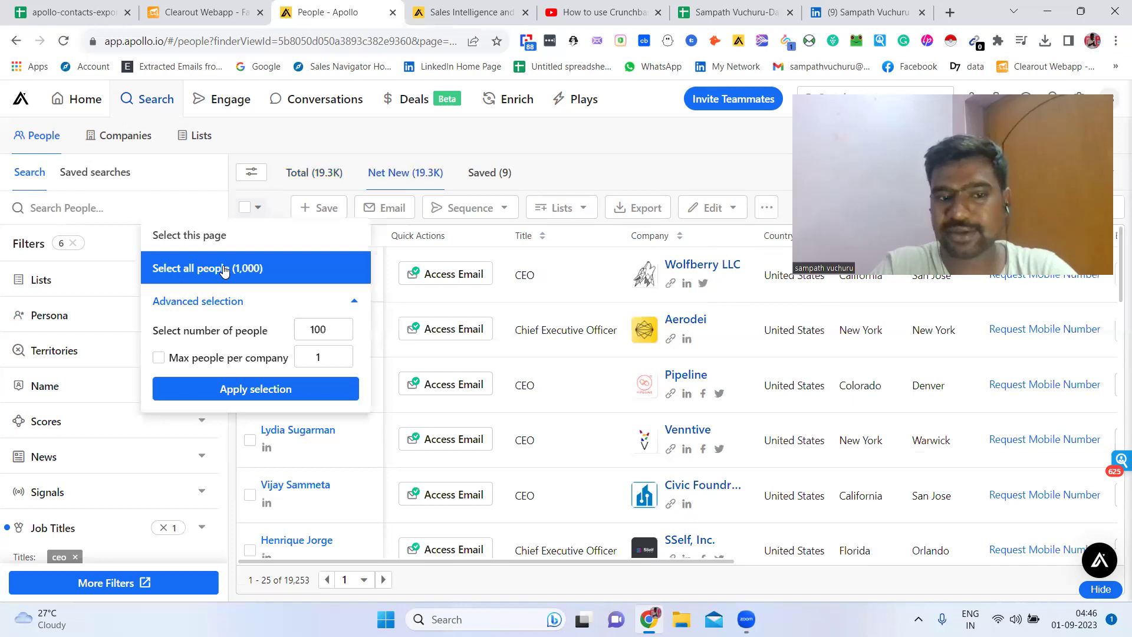
pyautogui.click(215, 238)
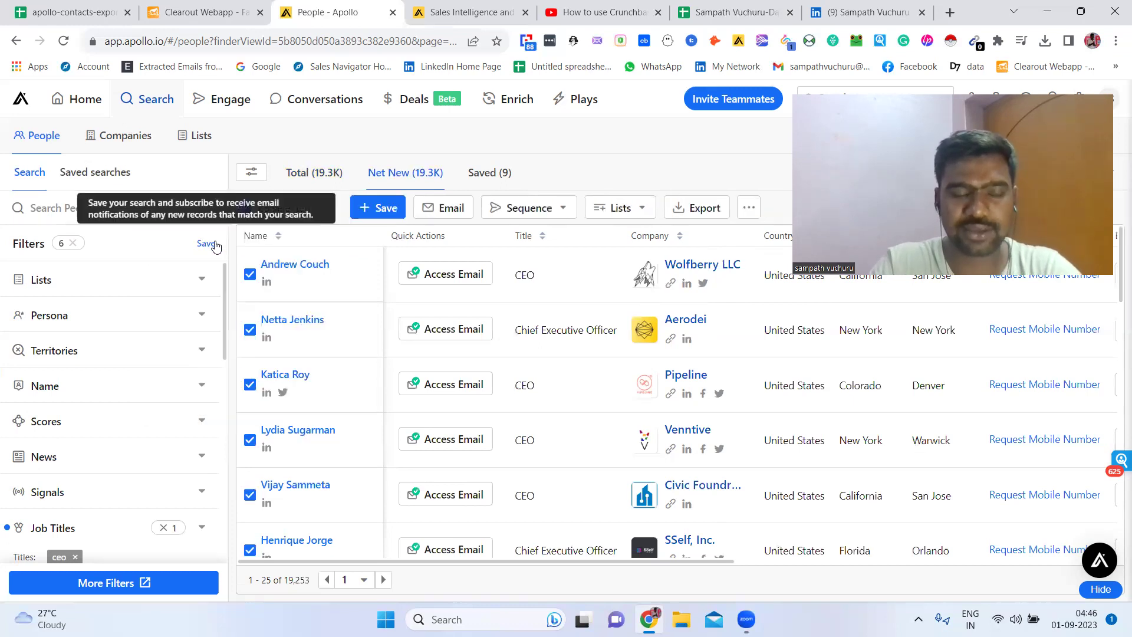
pyautogui.click(374, 214)
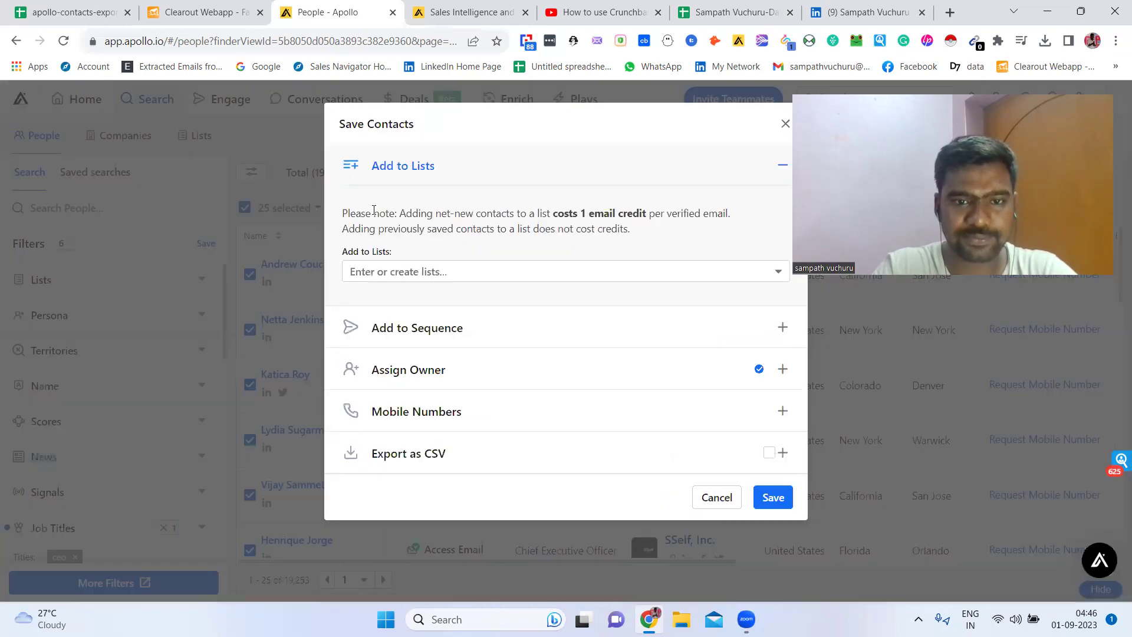
pyautogui.click(766, 500)
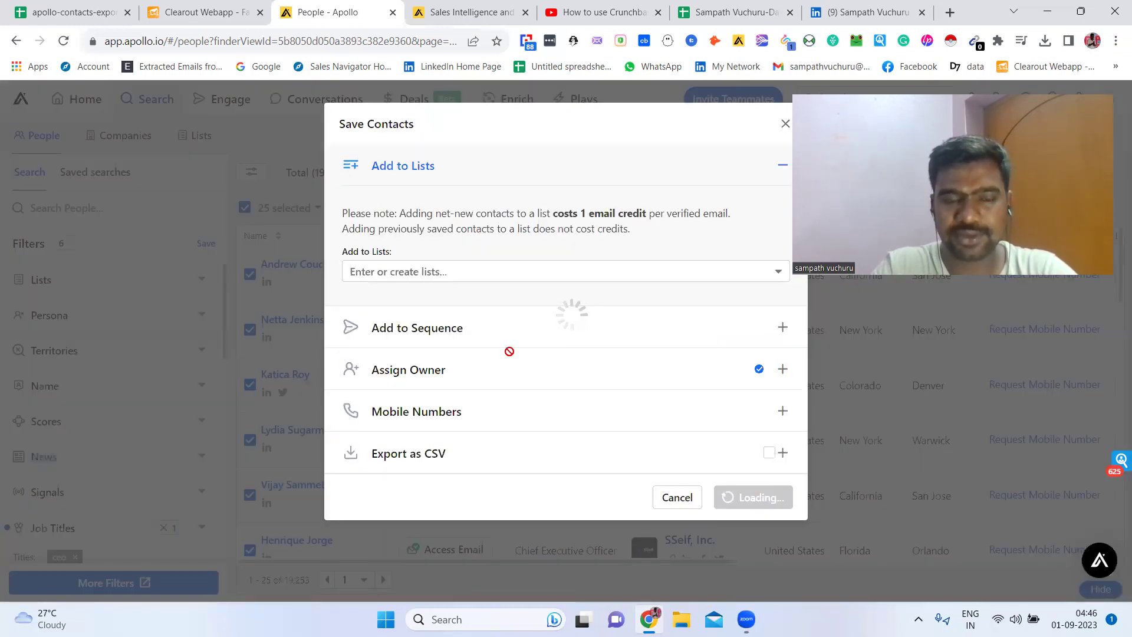
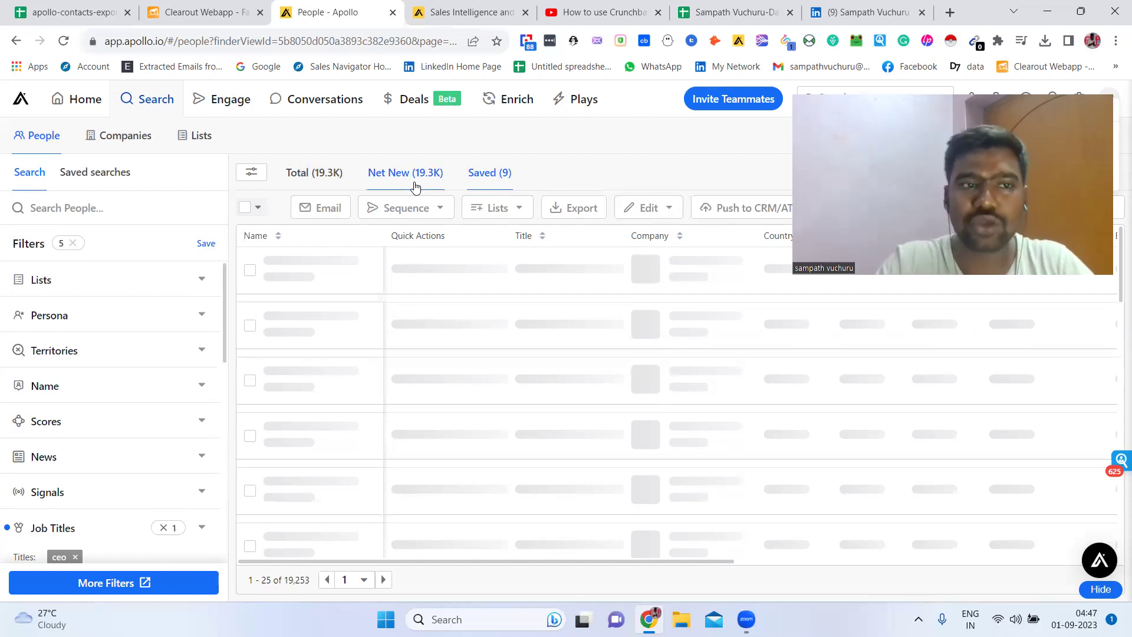
# Switch to Clearout, look over the Email Verifier results, and return to the Apollo people search.
pyautogui.click(232, 7)
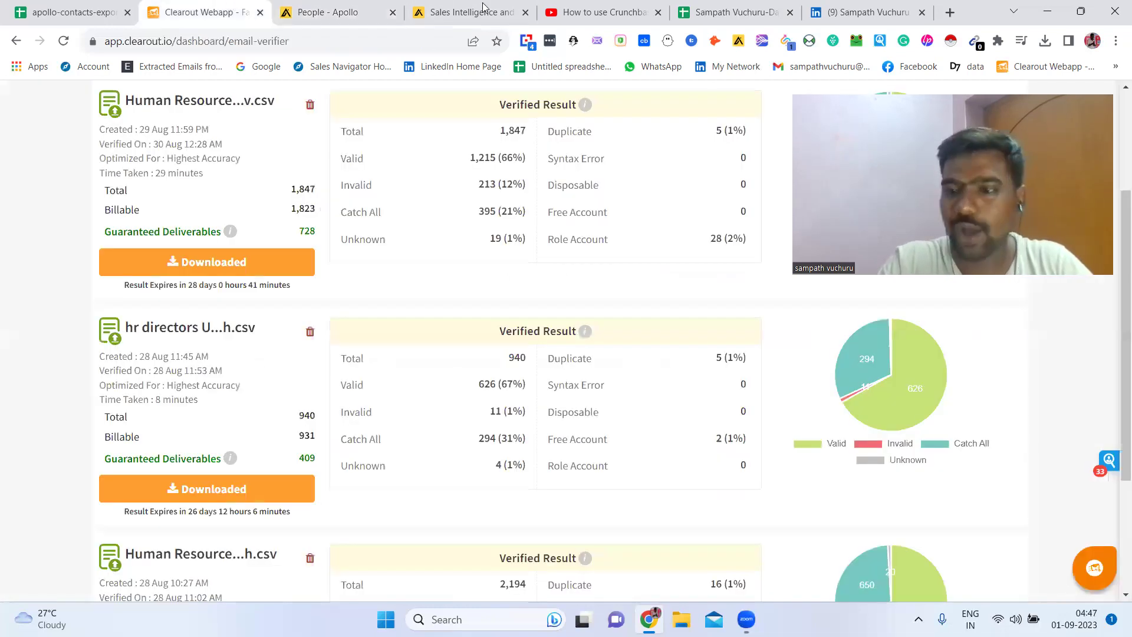
pyautogui.moveTo(1116, 199); pyautogui.dragTo(1116, 62)
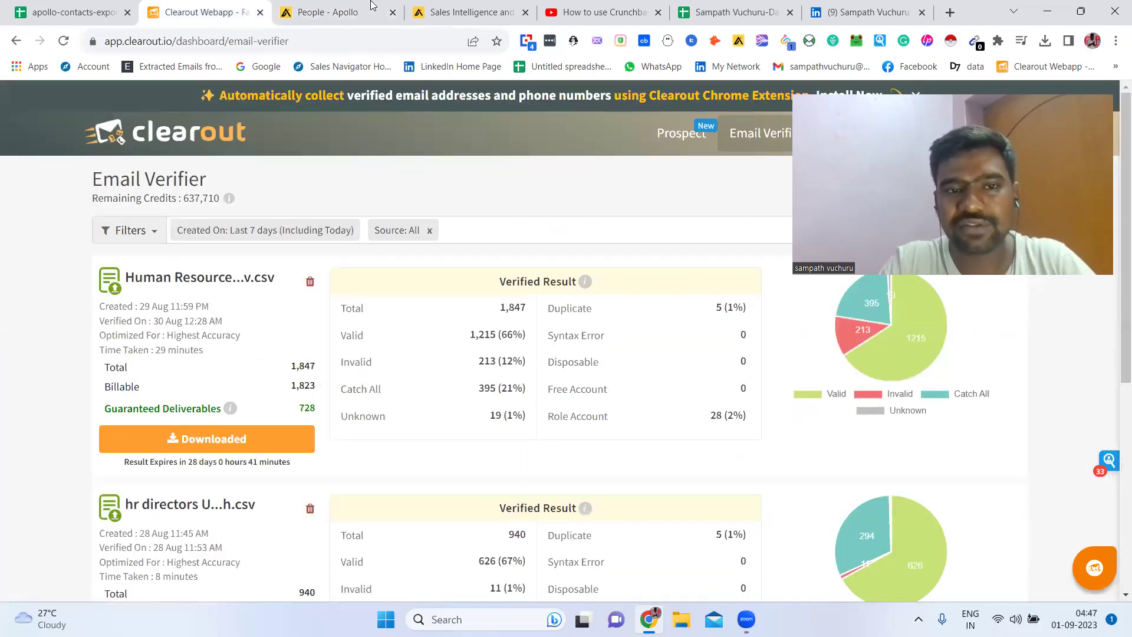
pyautogui.click(450, 4)
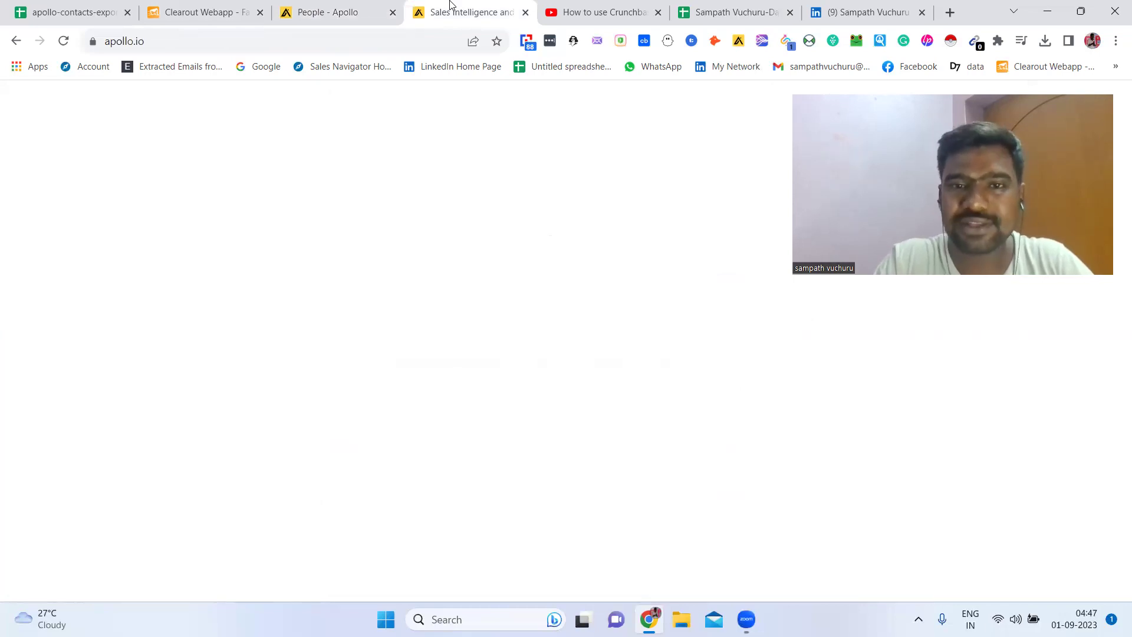
pyautogui.click(387, 5)
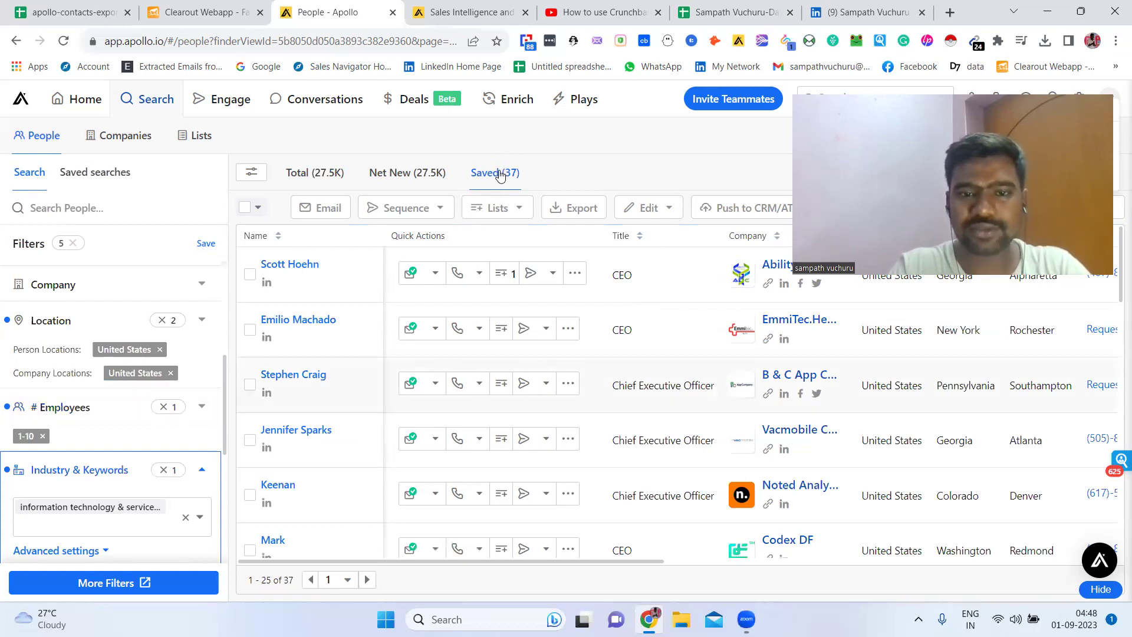
# Select all saved people and open the CSV export for them.
pyautogui.click(256, 211)
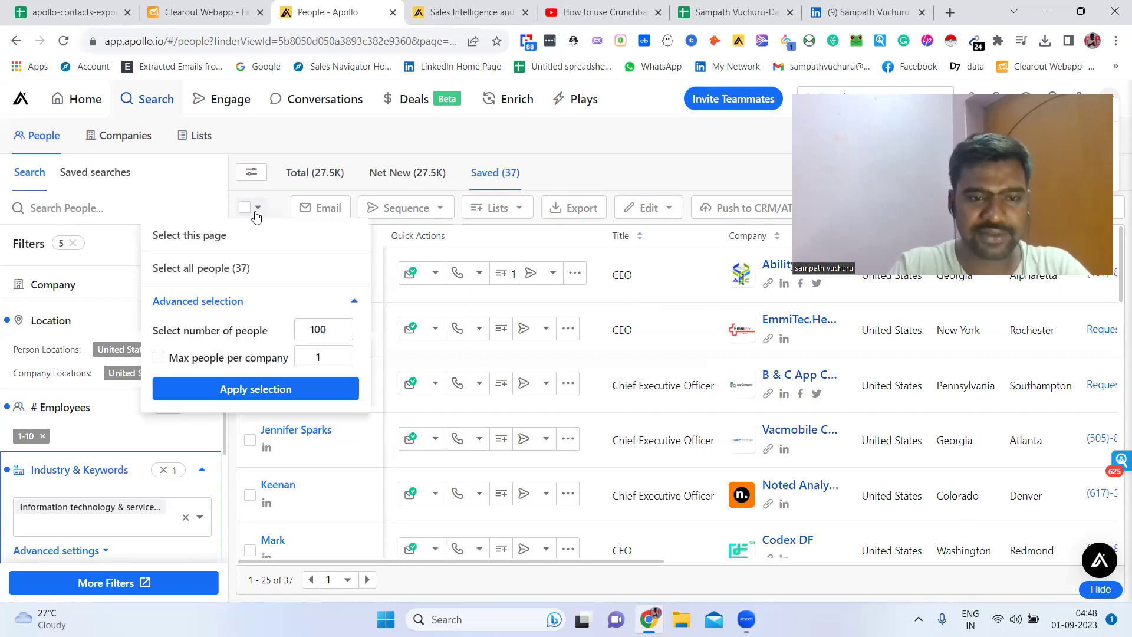
pyautogui.click(252, 269)
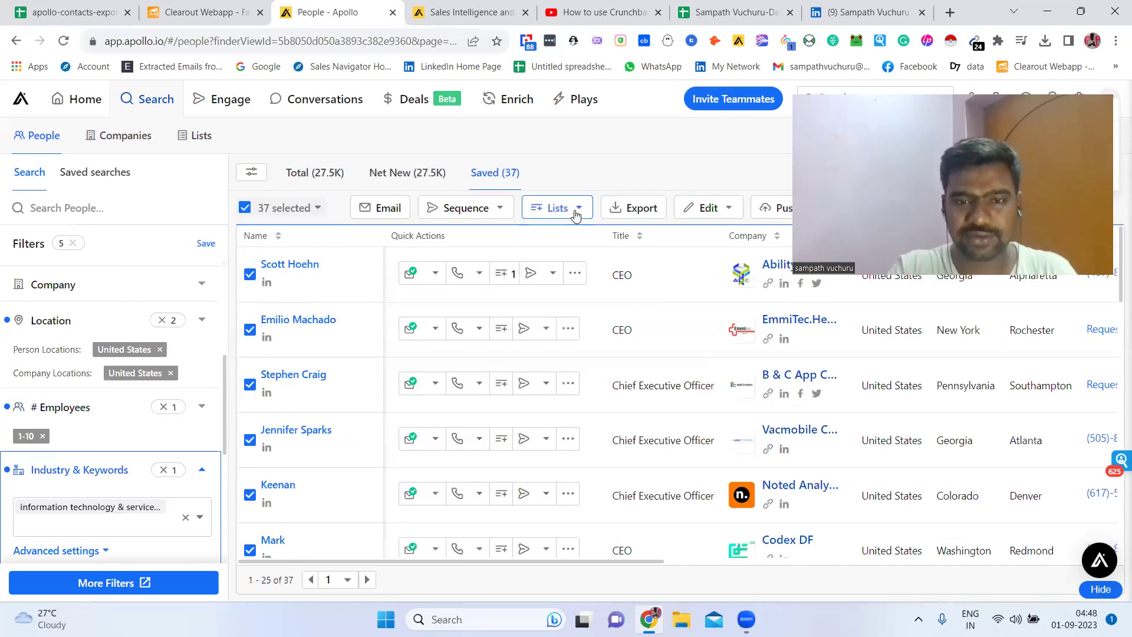
pyautogui.click(634, 211)
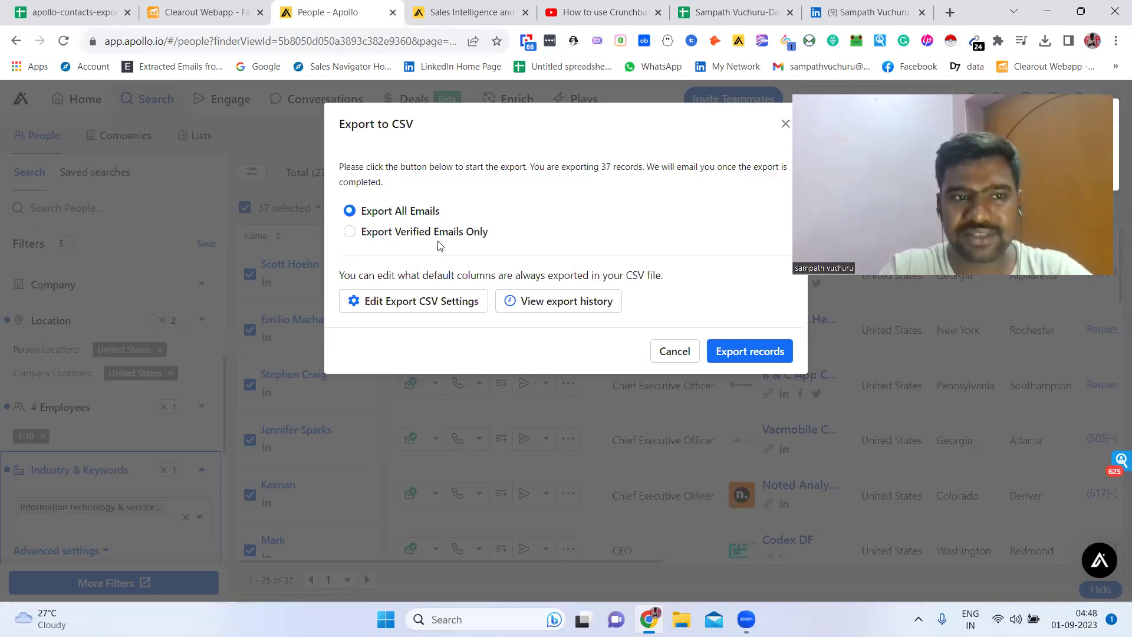
# Switch to the apollo-contacts-export spreadsheet in Google Sheets and examine the exported contact and company columns across row 6.
pyautogui.click(83, 6)
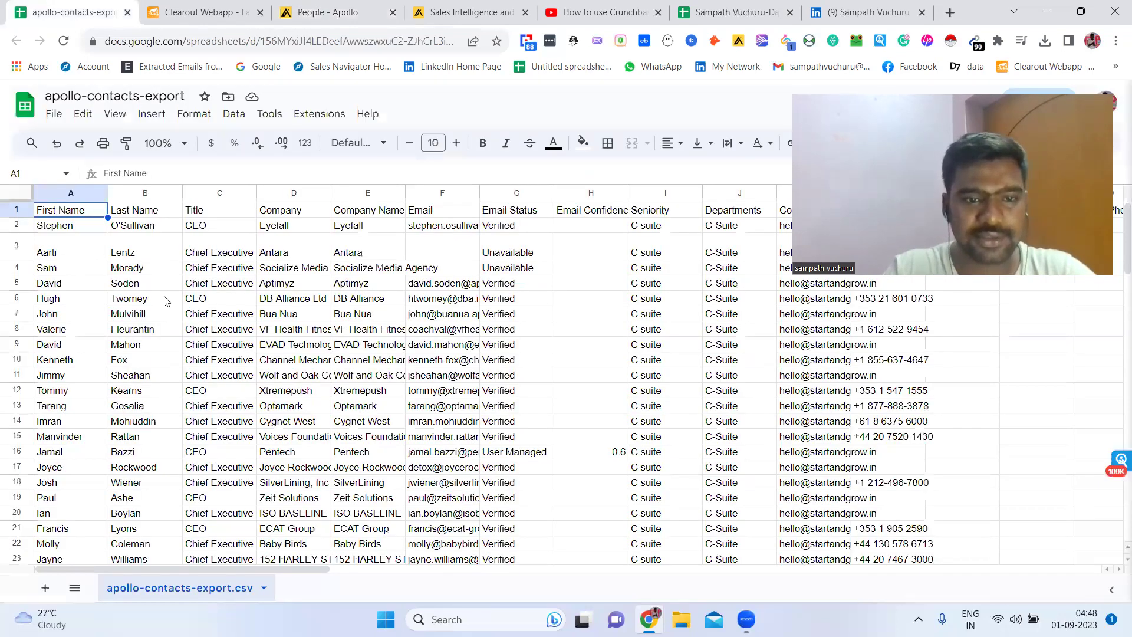
pyautogui.click(165, 301)
pyautogui.press('Right')
pyautogui.press('Right')
pyautogui.press('Right')
pyautogui.press('Right')
pyautogui.press('Right')
pyautogui.press('Right')
pyautogui.press('Right')
pyautogui.press('Right')
pyautogui.press('Right')
pyautogui.press('Right')
pyautogui.press('Right')
pyautogui.press('Right')
pyautogui.press('Right')
pyautogui.press('Right')
pyautogui.press('Right')
pyautogui.press('Right')
pyautogui.press('Right')
pyautogui.press('Right')
pyautogui.press('Right')
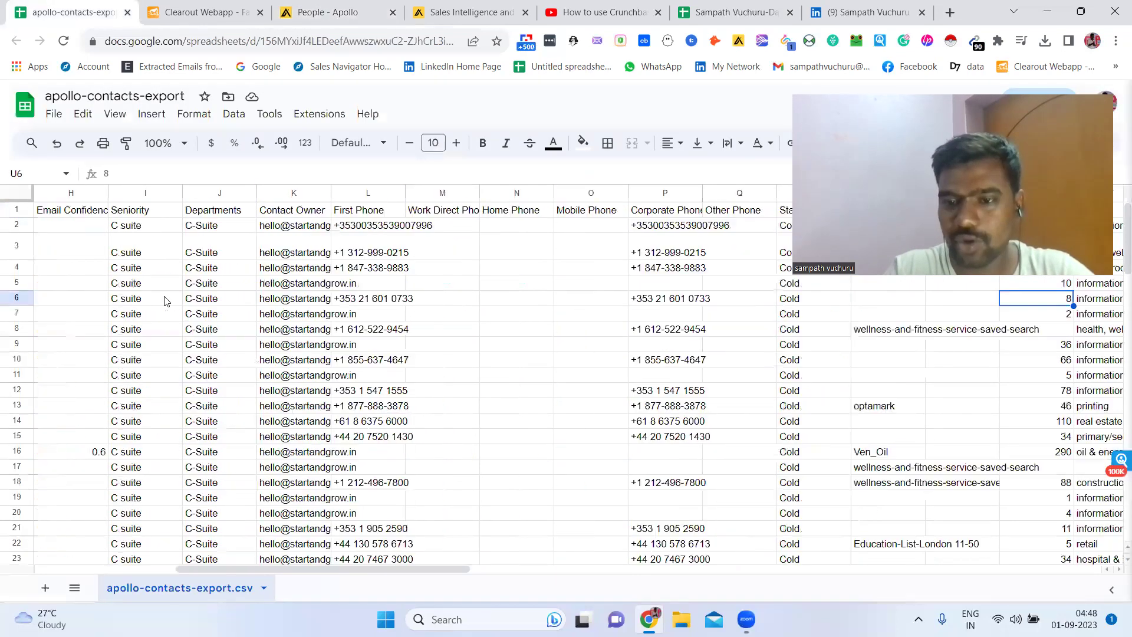
pyautogui.press('Right')
pyautogui.press('Right')
pyautogui.press('Right')
pyautogui.press('Right')
pyautogui.press('Right')
pyautogui.press('Right')
pyautogui.press('Right')
pyautogui.press('Right')
pyautogui.press('Right')
pyautogui.press('Right')
pyautogui.press('Right')
pyautogui.press('Right')
pyautogui.press('Right')
pyautogui.press('Right')
pyautogui.press('Right')
pyautogui.press('Right')
pyautogui.press('Right')
pyautogui.press('Right')
pyautogui.press('Right')
pyautogui.press('Right')
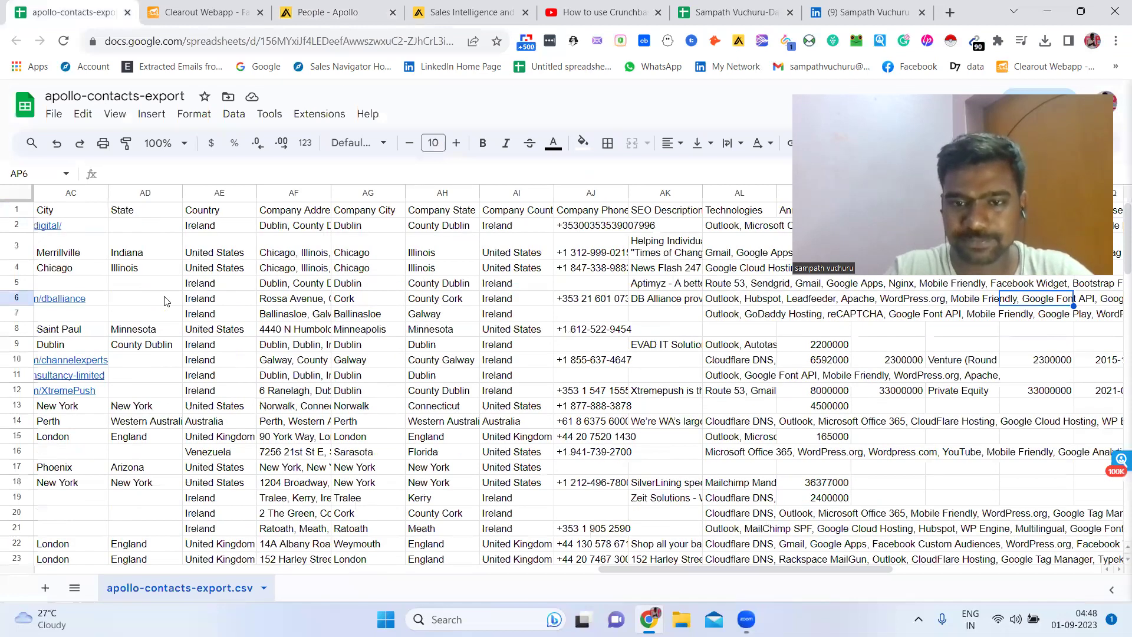
pyautogui.press('Right')
pyautogui.press('Right')
pyautogui.press('Right')
pyautogui.press('Right')
pyautogui.press('Right')
pyautogui.press('Right')
pyautogui.press('Right')
pyautogui.press('Right')
pyautogui.press('Right')
pyautogui.press('Right')
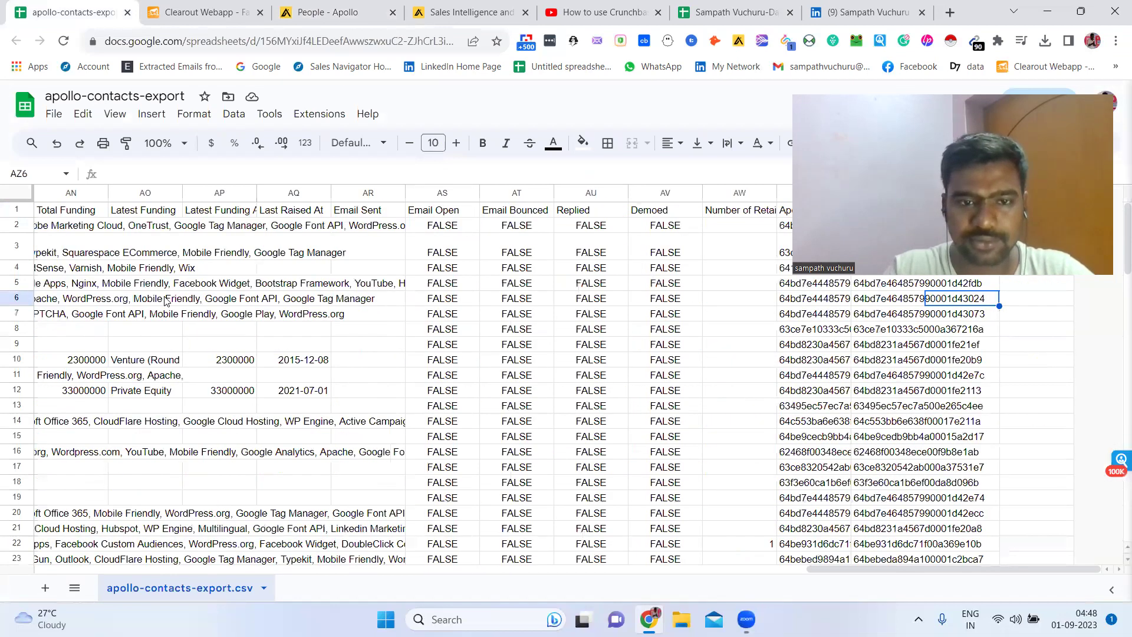
# Go back to the first column of row 6 and examine the name, title and company fields.
pyautogui.press('Left')
pyautogui.press('Left')
pyautogui.press('Left')
pyautogui.press('Left')
pyautogui.press('Left')
pyautogui.press('Left')
pyautogui.press('Left')
pyautogui.press('Left')
pyautogui.press('Left')
pyautogui.press('Left')
pyautogui.press('Left')
pyautogui.press('Left')
pyautogui.press('Left')
pyautogui.press('Left')
pyautogui.press('Left')
pyautogui.press('Left')
pyautogui.press('Left')
pyautogui.press('Left')
pyautogui.press('Left')
pyautogui.press('Left')
pyautogui.press('Left')
pyautogui.press('Left')
pyautogui.press('Left')
pyautogui.press('Left')
pyautogui.press('Left')
pyautogui.press('Left')
pyautogui.press('Left')
pyautogui.press('Left')
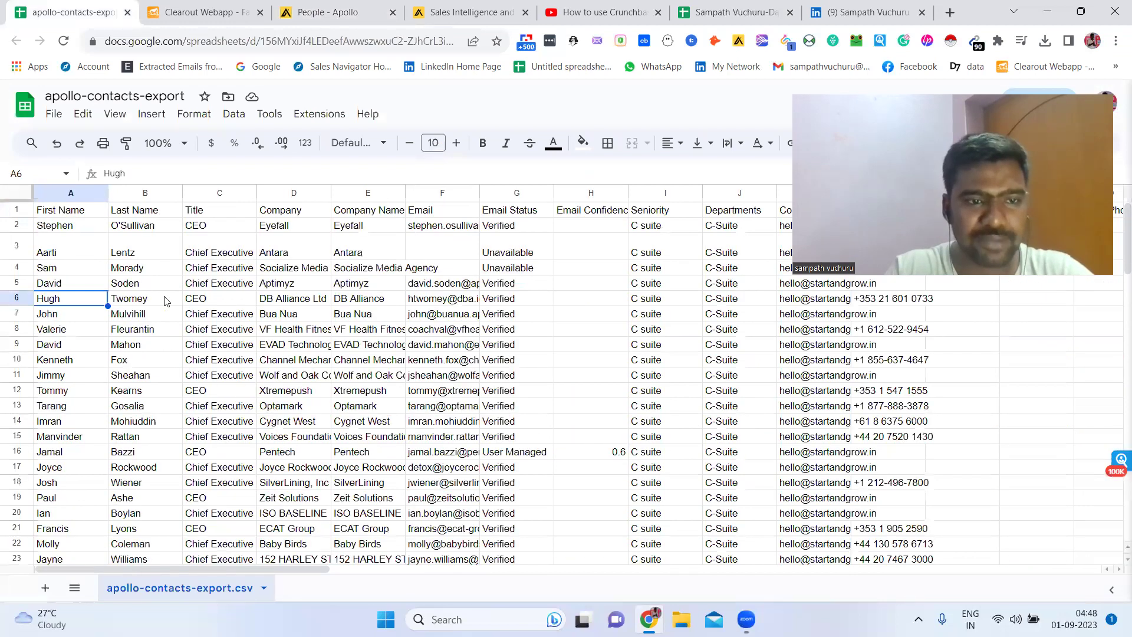
pyautogui.press('Right')
pyautogui.press('Right')
pyautogui.press('Right')
pyautogui.press('Right')
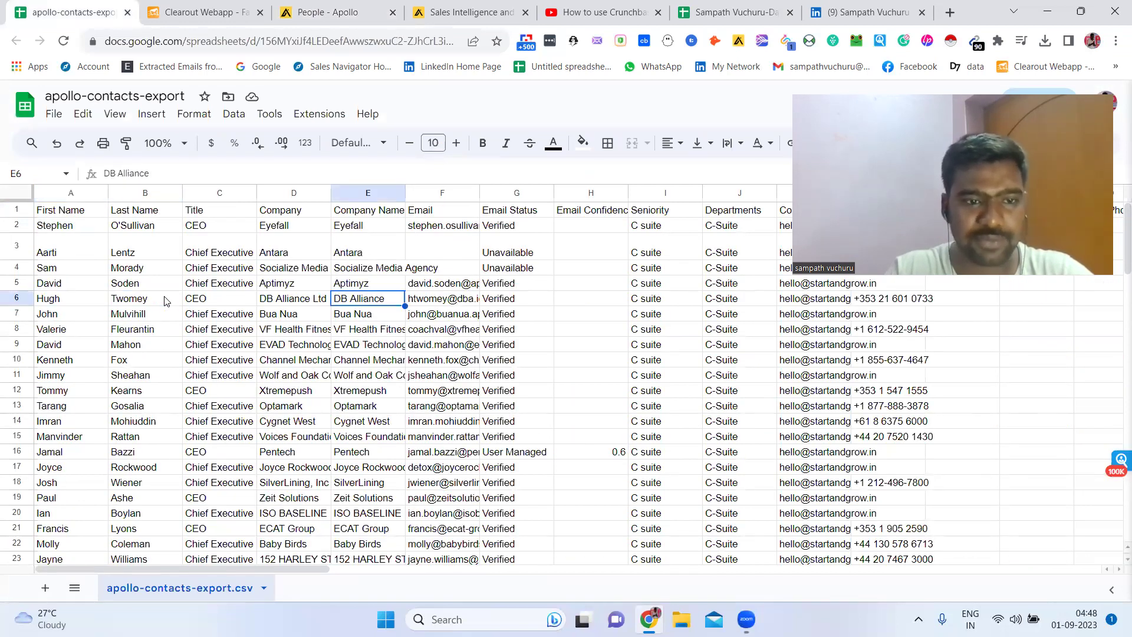
# Examine the email, seniority, department, contact owner and phone columns along row 6, up to the Lists column.
pyautogui.press('Right')
pyautogui.press('Right')
pyautogui.press('Right')
pyautogui.press('Right')
pyautogui.press('Right')
pyautogui.press('Right')
pyautogui.press('Right')
pyautogui.press('Right')
pyautogui.press('Right')
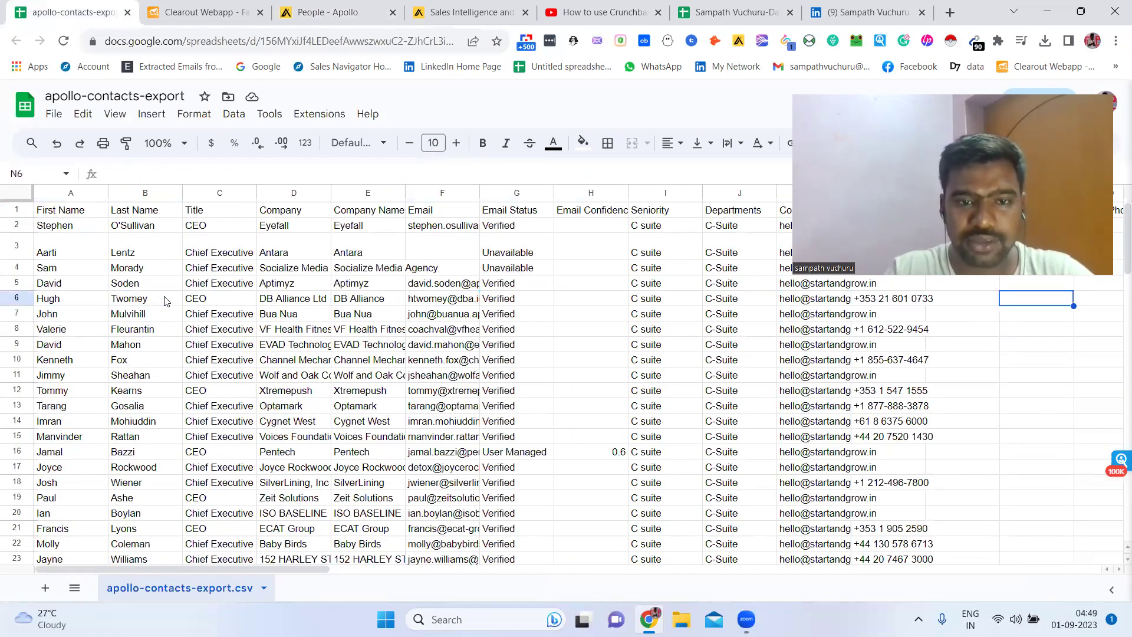
pyautogui.press('Right')
pyautogui.press('Right')
pyautogui.press('Right')
pyautogui.press('Right')
pyautogui.press('Right')
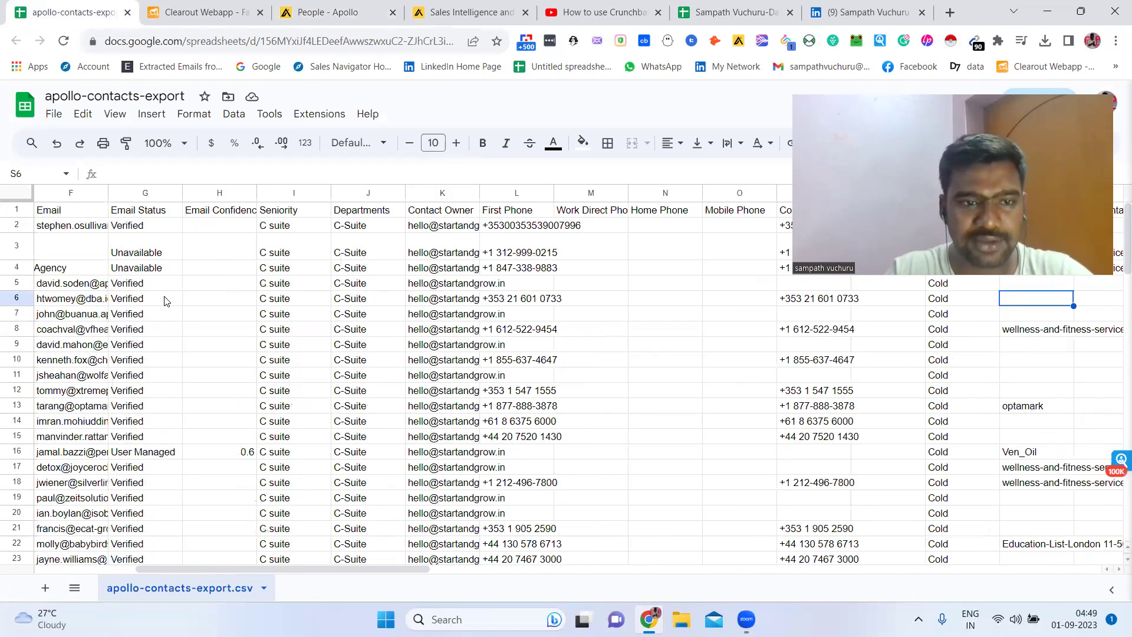
# Examine row 6 across the phone, stage, employee count, industry, keywords and social link columns as far as State.
pyautogui.press('Right')
pyautogui.press('Right')
pyautogui.press('Right')
pyautogui.press('Right')
pyautogui.press('Right')
pyautogui.press('Left')
pyautogui.press('Left')
pyautogui.press('Left')
pyautogui.press('Left')
pyautogui.press('Left')
pyautogui.press('Left')
pyautogui.press('Left')
pyautogui.press('Left')
pyautogui.press('Left')
pyautogui.press('Right')
pyautogui.press('Right')
pyautogui.press('Right')
pyautogui.press('Right')
pyautogui.press('Right')
pyautogui.press('Right')
pyautogui.press('Right')
pyautogui.press('Right')
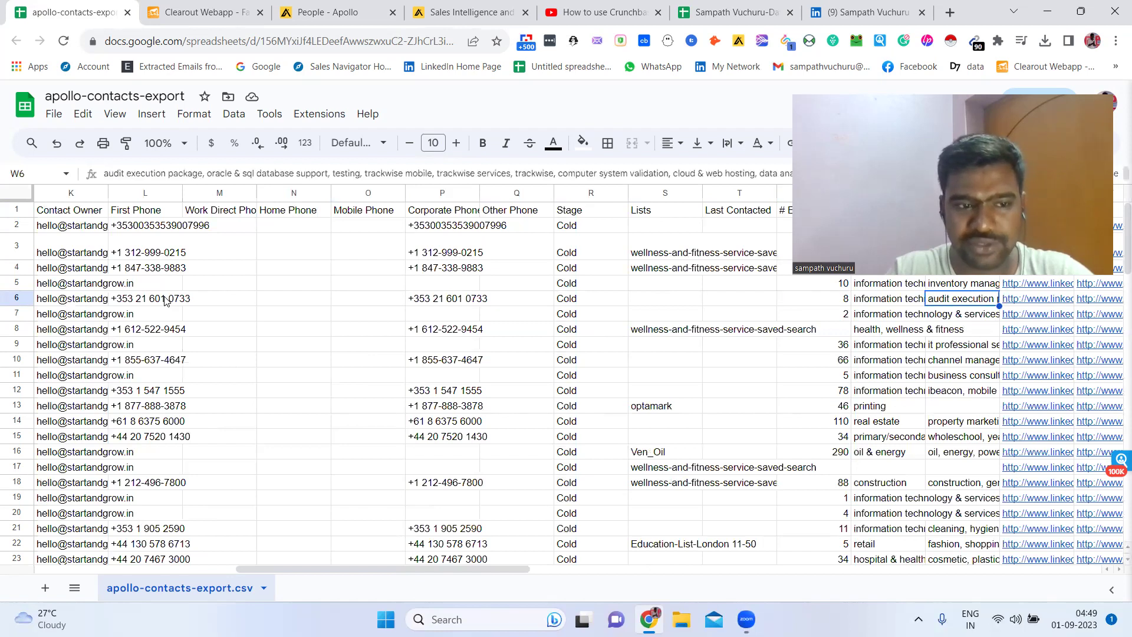
pyautogui.press('Right')
pyautogui.press('Right')
pyautogui.press('Right')
pyautogui.press('Right')
pyautogui.press('Right')
pyautogui.press('Right')
pyautogui.press('Right')
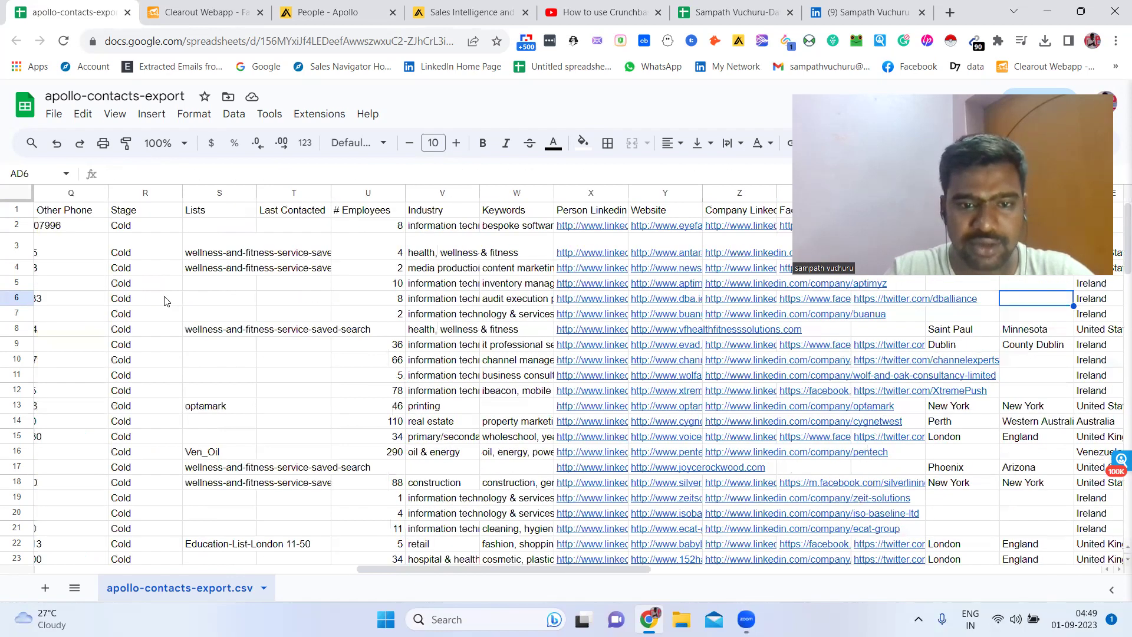
# Examine row 3 from the Industry column through the profile links and company location to the SEO Description.
pyautogui.hscroll(-1, 164, 301)
pyautogui.click(359, 246)
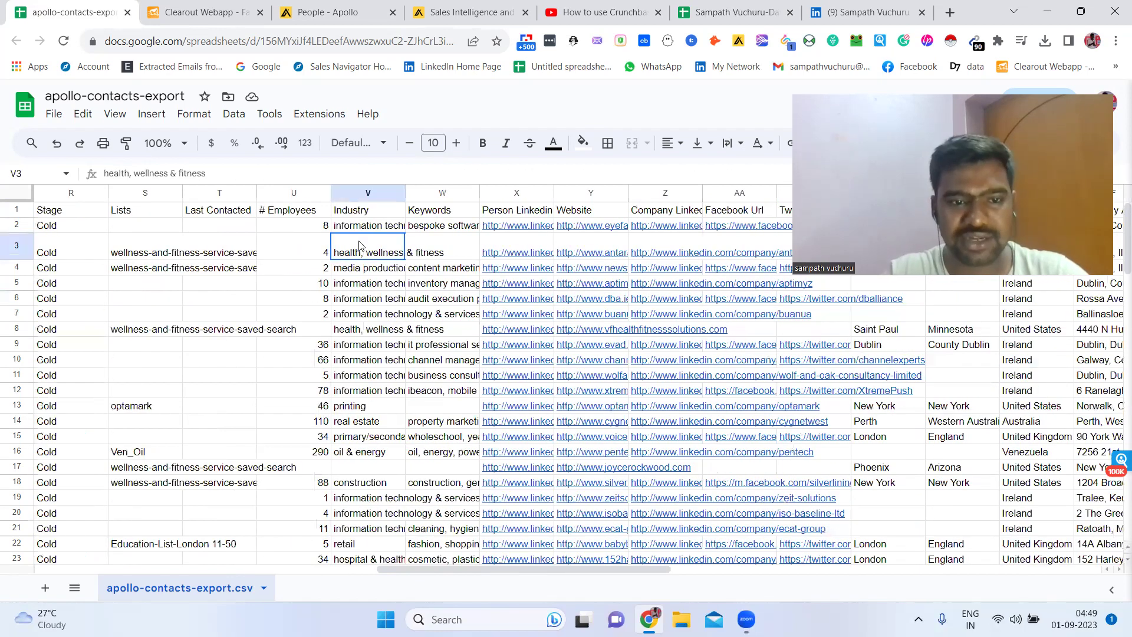
pyautogui.press('Right')
pyautogui.press('Right')
pyautogui.press('Right')
pyautogui.press('Right')
pyautogui.press('Right')
pyautogui.press('Right')
pyautogui.press('Right')
pyautogui.press('Right')
pyautogui.press('Right')
pyautogui.press('Right')
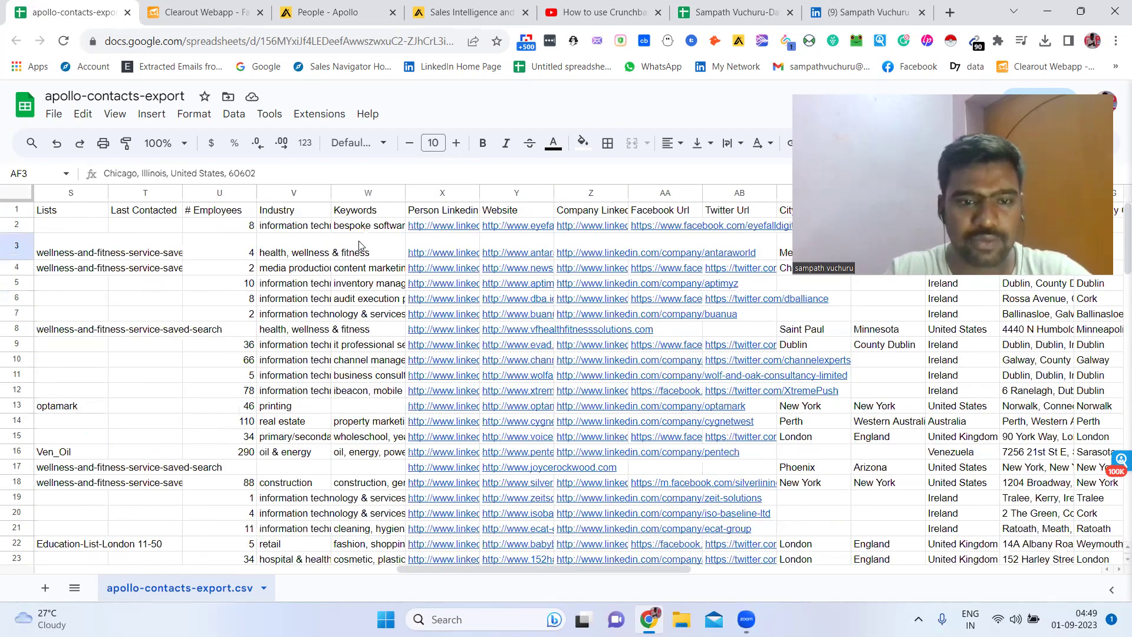
pyautogui.press('Right')
pyautogui.press('Right')
pyautogui.press('Right')
pyautogui.press('Right')
pyautogui.press('Right')
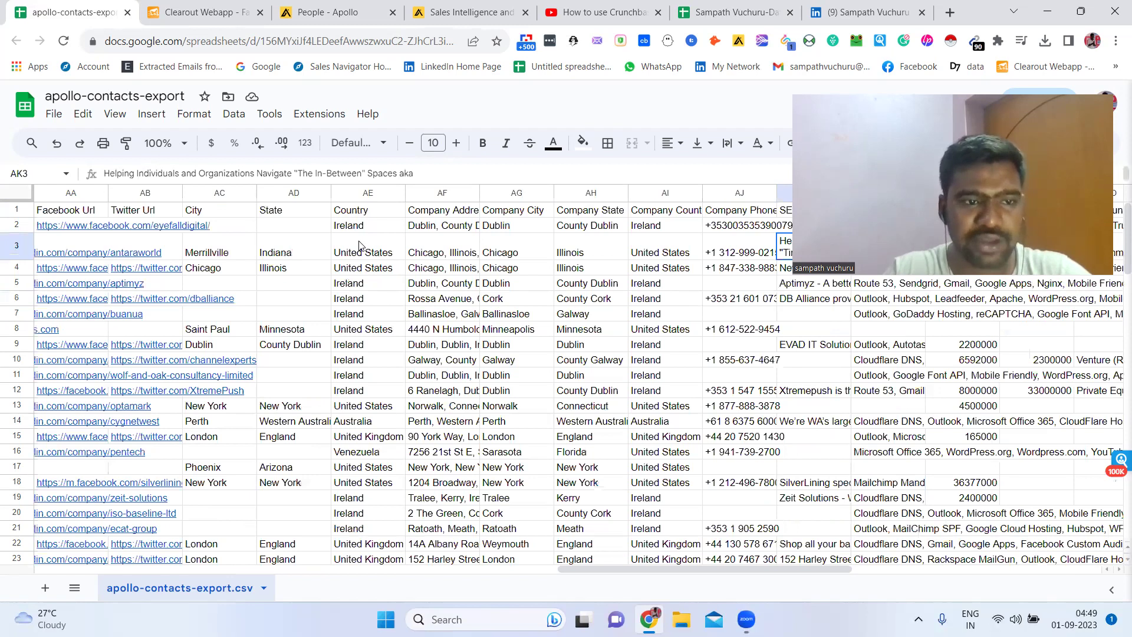
# Go back along row 3 to the person's LinkedIn URL and review the link and location columns.
pyautogui.press('Left')
pyautogui.press('Left')
pyautogui.press('Left')
pyautogui.press('Left')
pyautogui.press('Left')
pyautogui.press('Left')
pyautogui.press('Left')
pyautogui.press('Left')
pyautogui.press('Left')
pyautogui.press('Left')
pyautogui.press('Left')
pyautogui.press('Left')
pyautogui.press('Left')
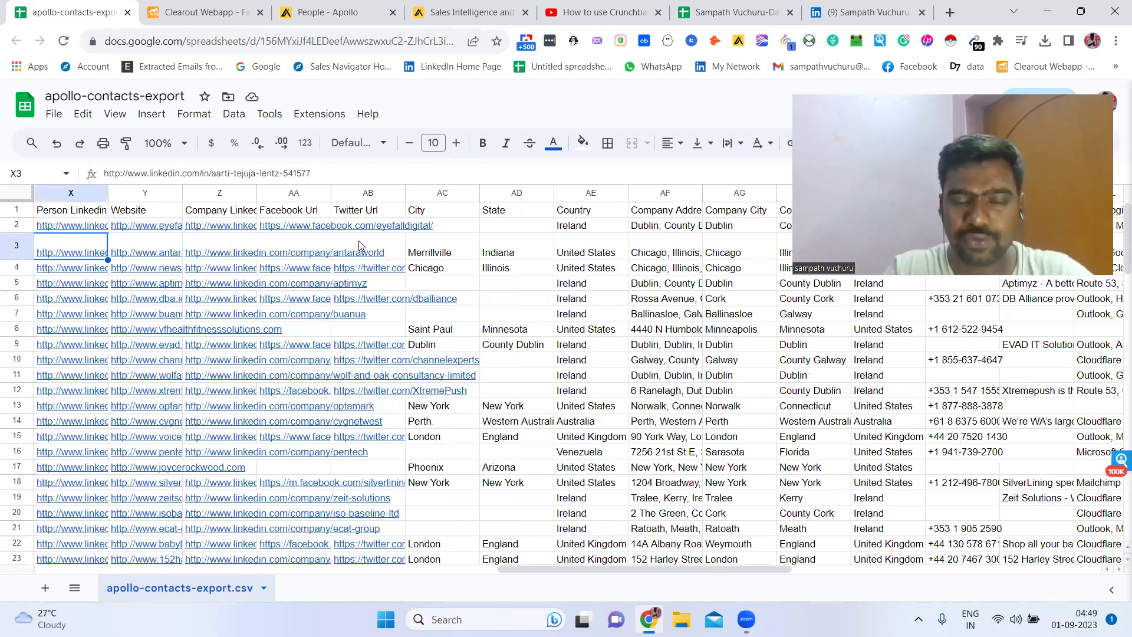
# Examine row 3 from the LinkedIn URL through company address, technologies and annual revenue to the funding columns.
pyautogui.press('Right')
pyautogui.press('Right')
pyautogui.press('Right')
pyautogui.press('Right')
pyautogui.press('Right')
pyautogui.press('Right')
pyautogui.press('Right')
pyautogui.press('Right')
pyautogui.press('Right')
pyautogui.press('Right')
pyautogui.press('Right')
pyautogui.press('Right')
pyautogui.press('Right')
pyautogui.press('Right')
pyautogui.press('Right')
pyautogui.press('Right')
pyautogui.press('Right')
pyautogui.press('Right')
pyautogui.press('Right')
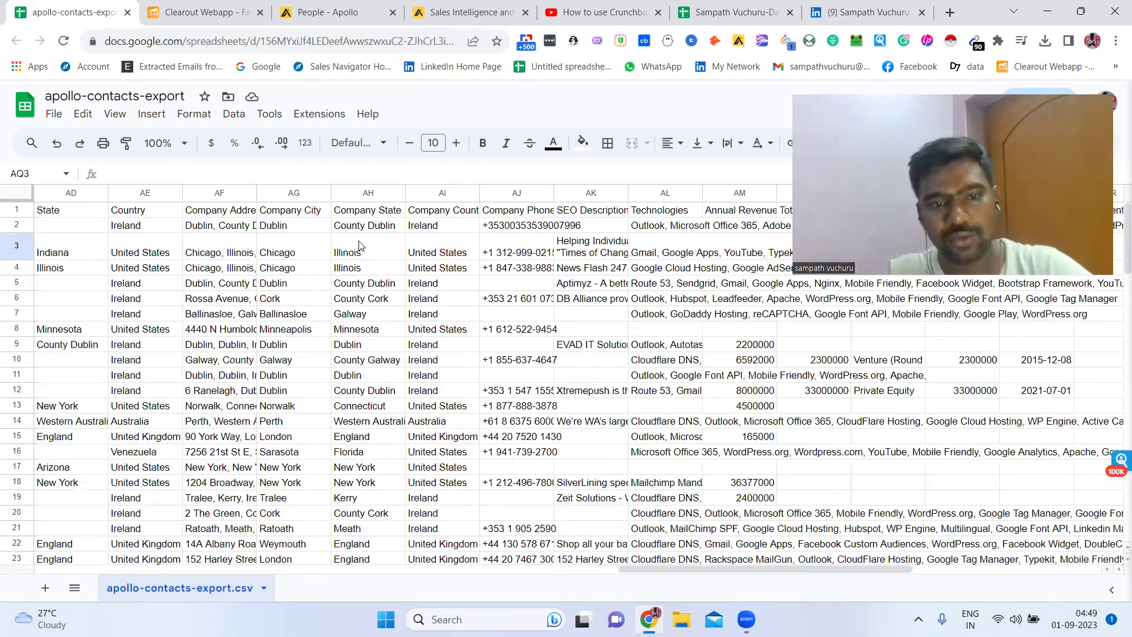
# Review the Technologies, SEO Description and Company State fields of row 3.
pyautogui.press('Left')
pyautogui.press('Left')
pyautogui.press('Left')
pyautogui.press('Left')
pyautogui.press('Left')
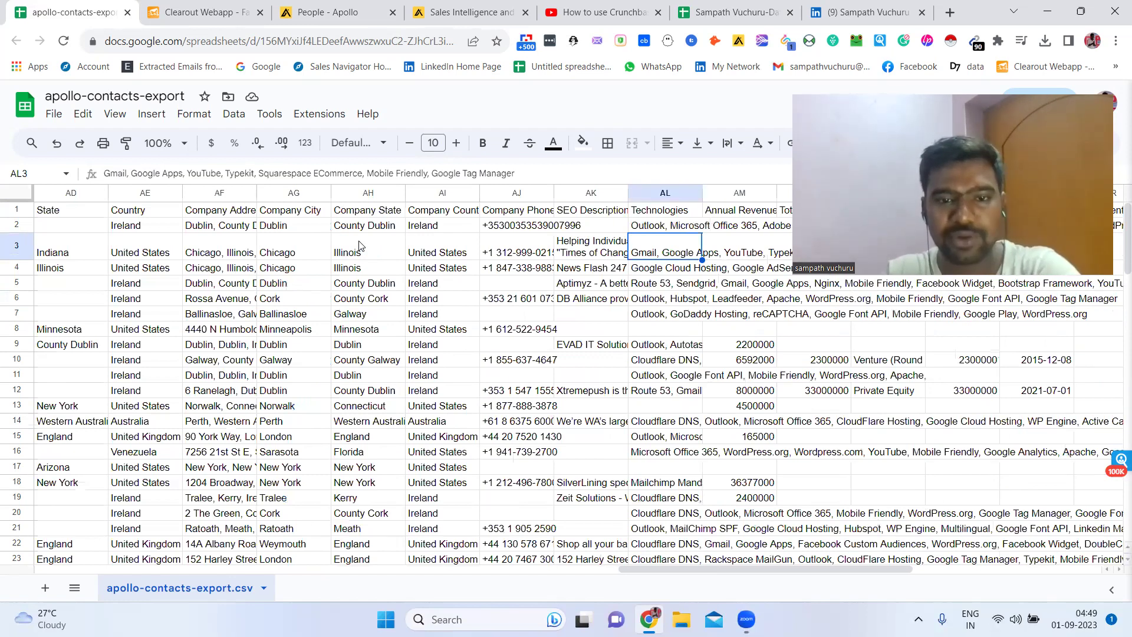
pyautogui.press('Left')
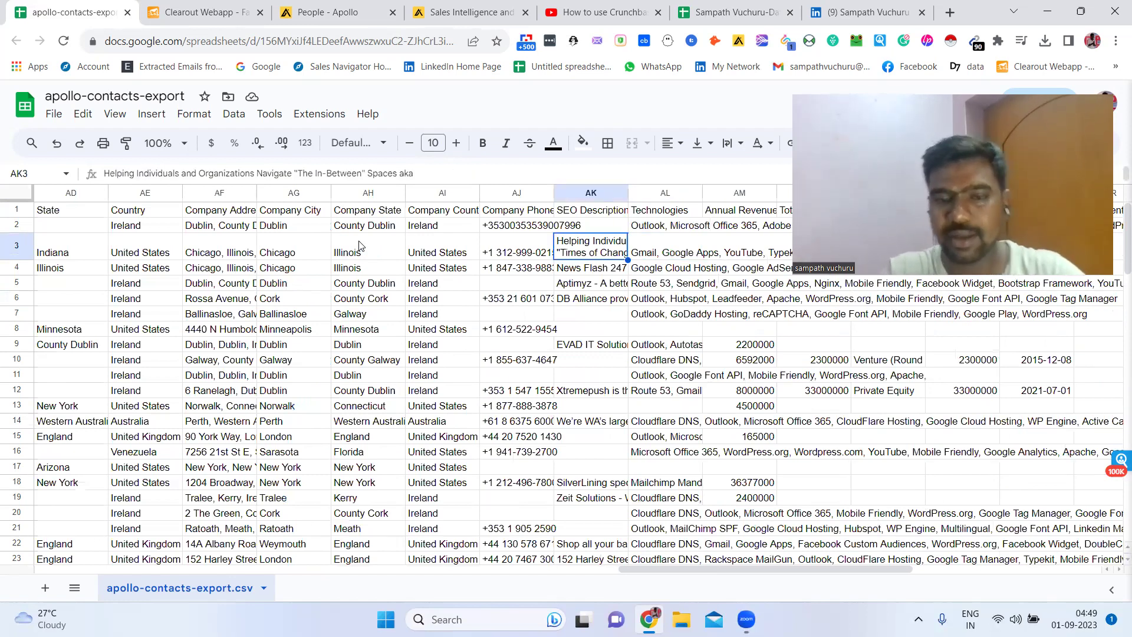
pyautogui.click(360, 244)
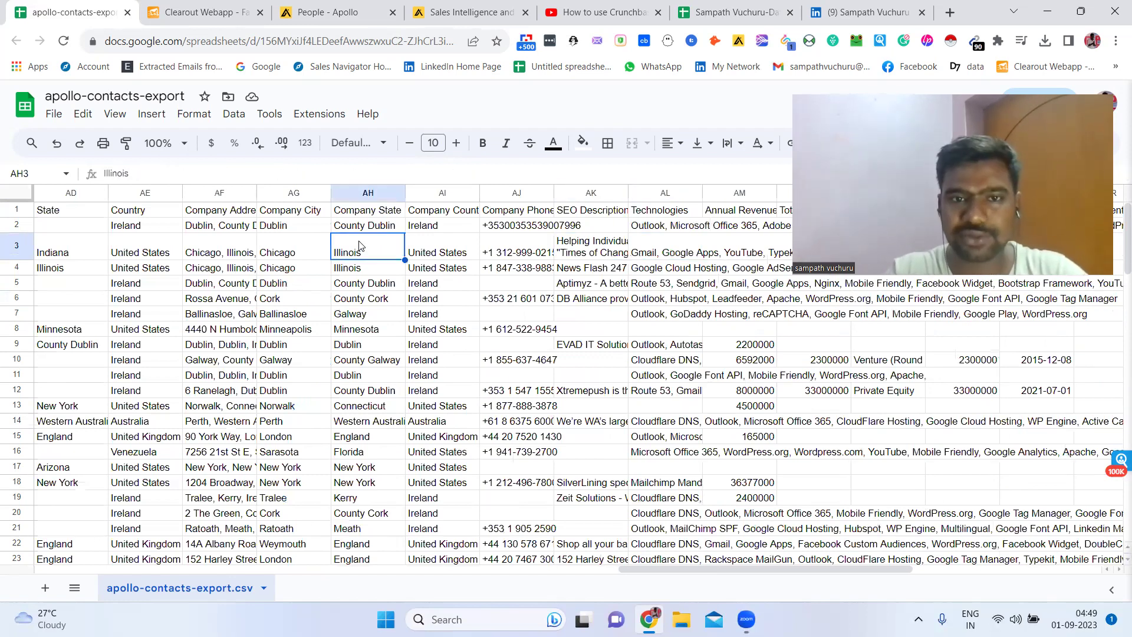
# Check the CSV export options in Apollo, return to the apollo-contacts-export sheet and review row 3 back to the First Name column.
pyautogui.click(297, 7)
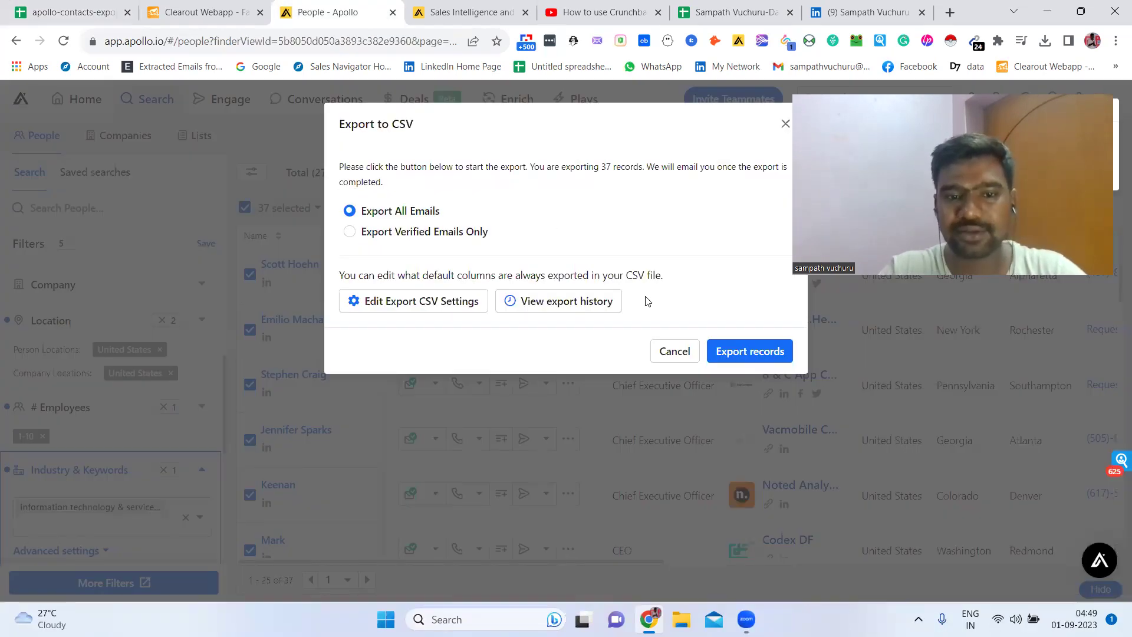
pyautogui.click(73, 8)
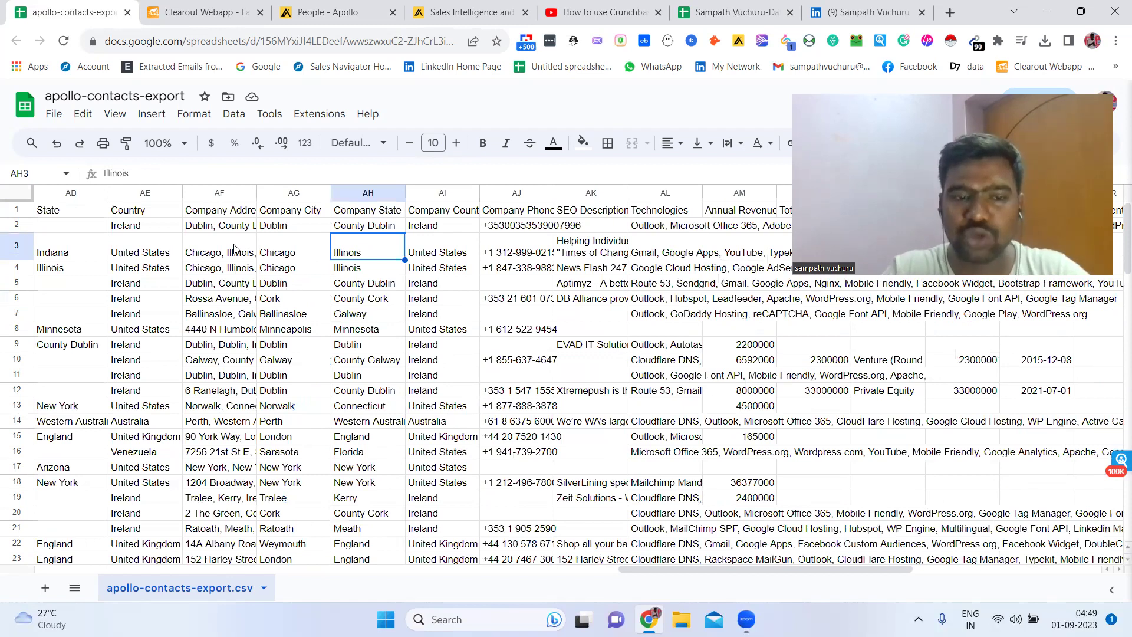
pyautogui.press('Left')
pyautogui.press('Left')
pyautogui.press('Left')
pyautogui.press('Left')
pyautogui.press('Left')
pyautogui.press('Left')
pyautogui.press('Left')
pyautogui.press('Left')
pyautogui.press('Left')
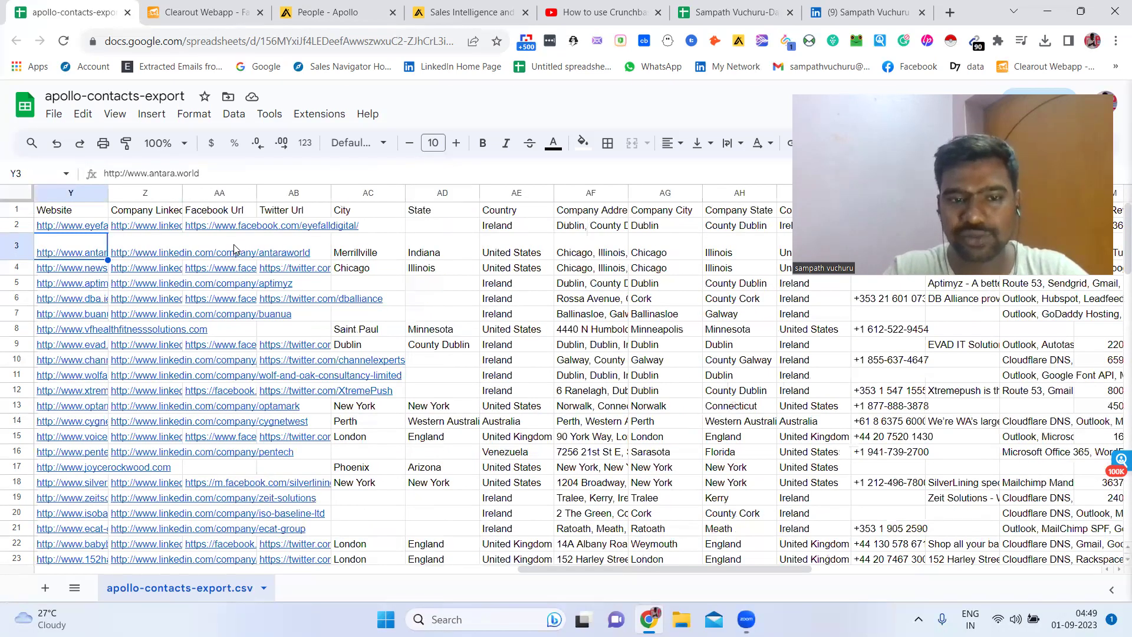
pyautogui.press('Left')
pyautogui.press('Left')
pyautogui.press('Left')
pyautogui.press('Left')
pyautogui.press('Left')
pyautogui.press('Left')
pyautogui.press('Left')
pyautogui.press('Left')
pyautogui.press('Left')
pyautogui.press('Left')
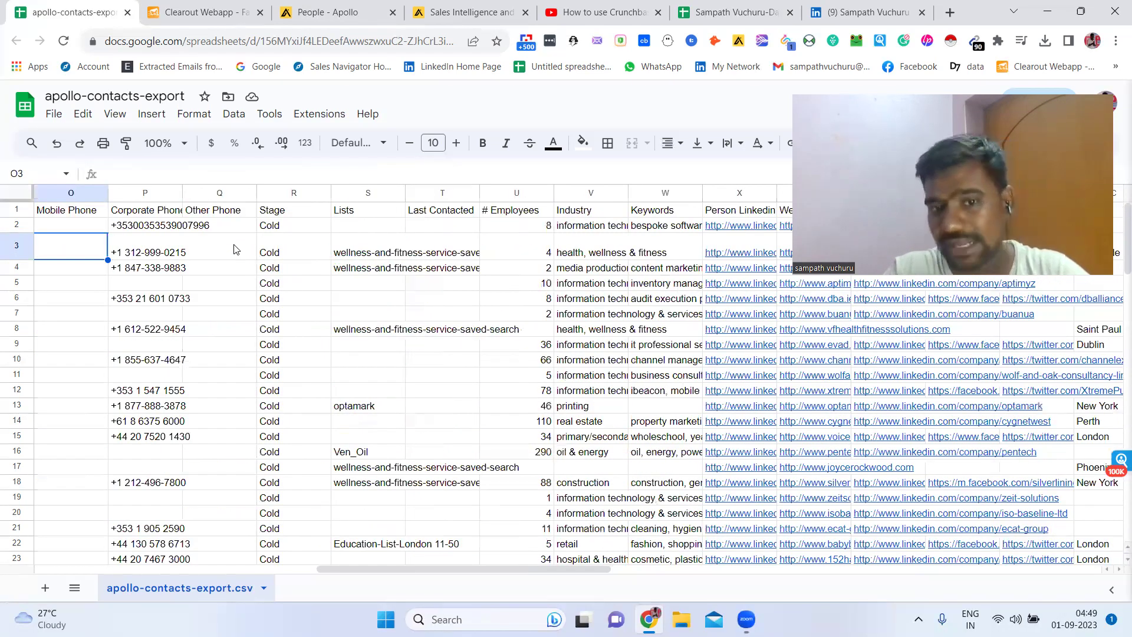
pyautogui.press('Left')
pyautogui.press('Left')
pyautogui.press('Left')
pyautogui.press('Left')
pyautogui.press('Left')
pyautogui.press('Left')
pyautogui.press('Left')
pyautogui.press('Left')
pyautogui.press('Left')
pyautogui.press('Left')
pyautogui.press('Left')
pyautogui.press('Left')
pyautogui.press('Left')
pyautogui.press('Left')
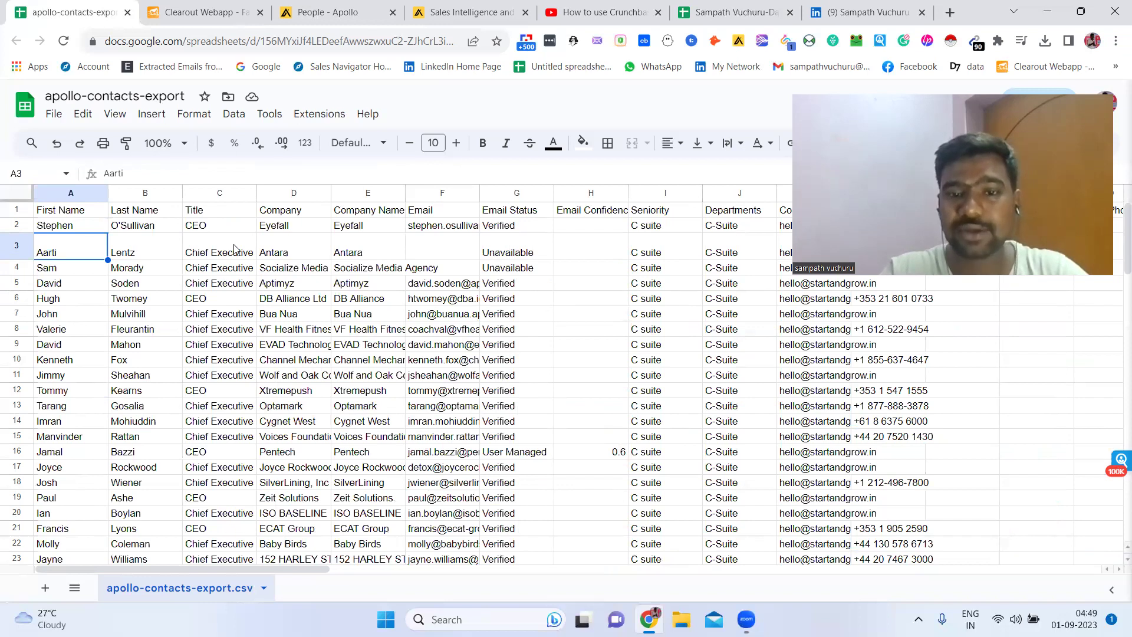
# Look at Clearout's Email Verifier, switch to the Apollo people search and review the applied job title, location, employee and industry filters.
pyautogui.click(223, 6)
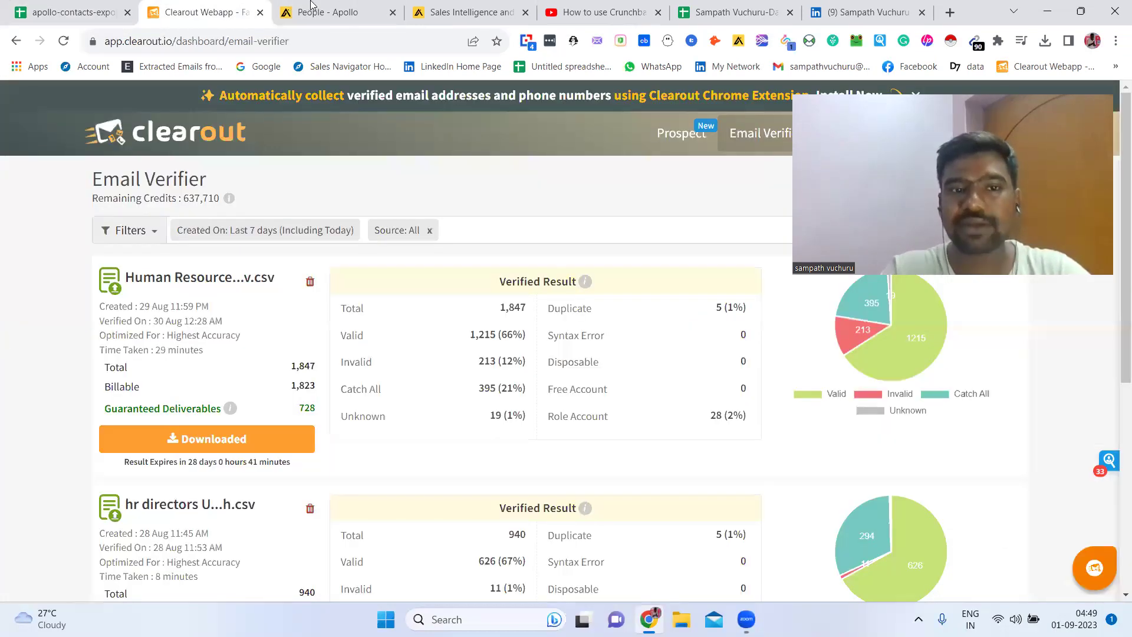
pyautogui.click(312, 7)
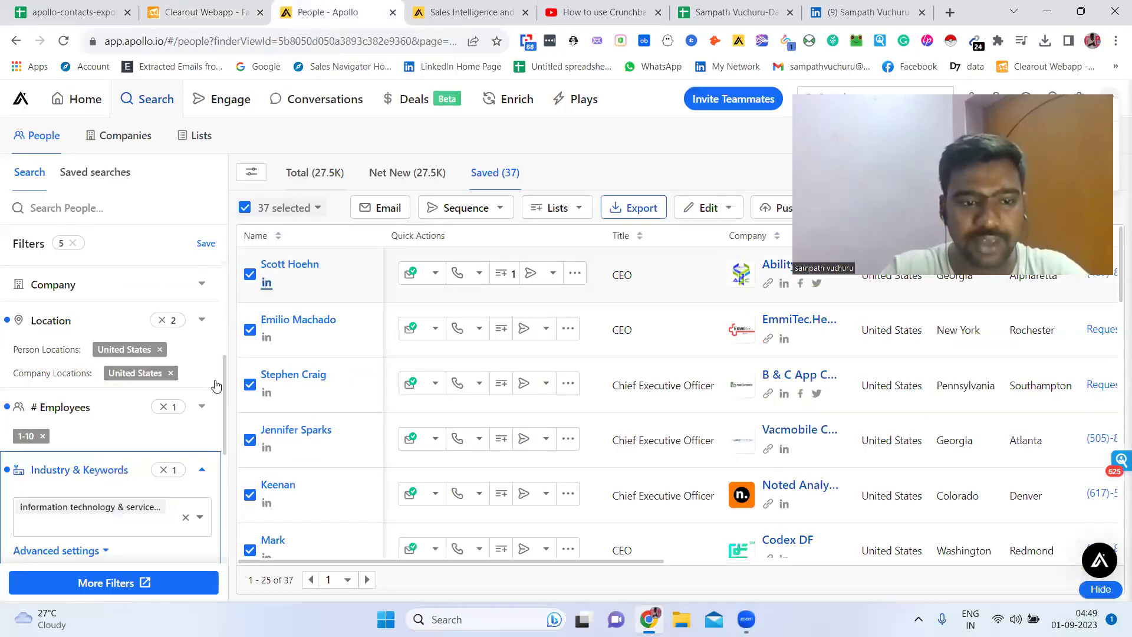
pyautogui.scroll(-5, 223, 377)
pyautogui.scroll(9, 215, 319)
pyautogui.scroll(-5, 213, 301)
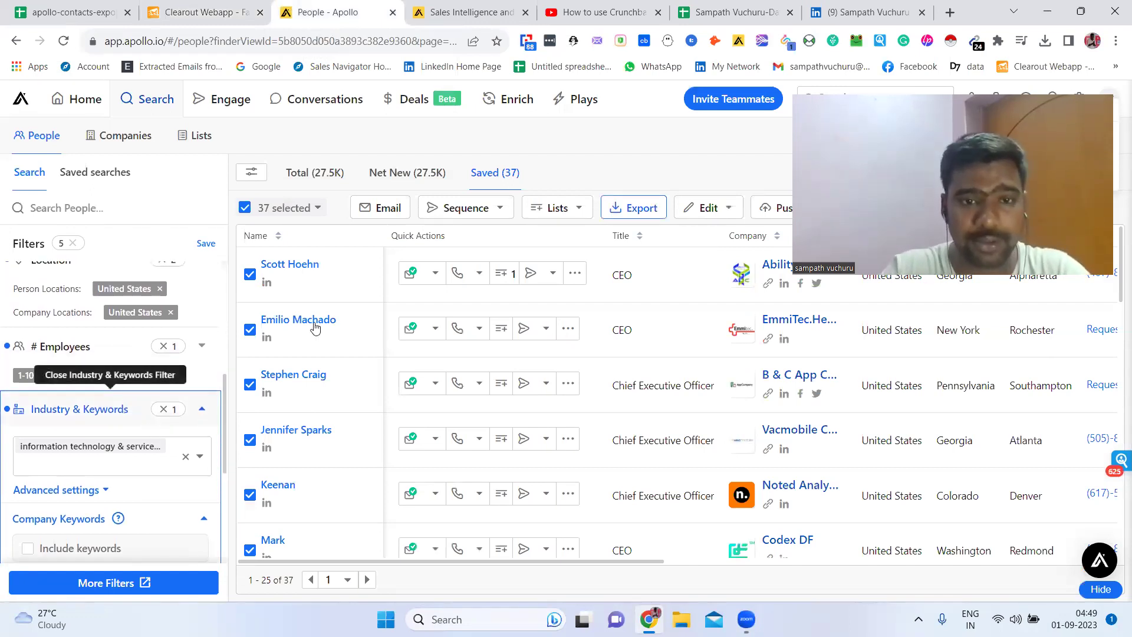
pyautogui.scroll(-1, 223, 389)
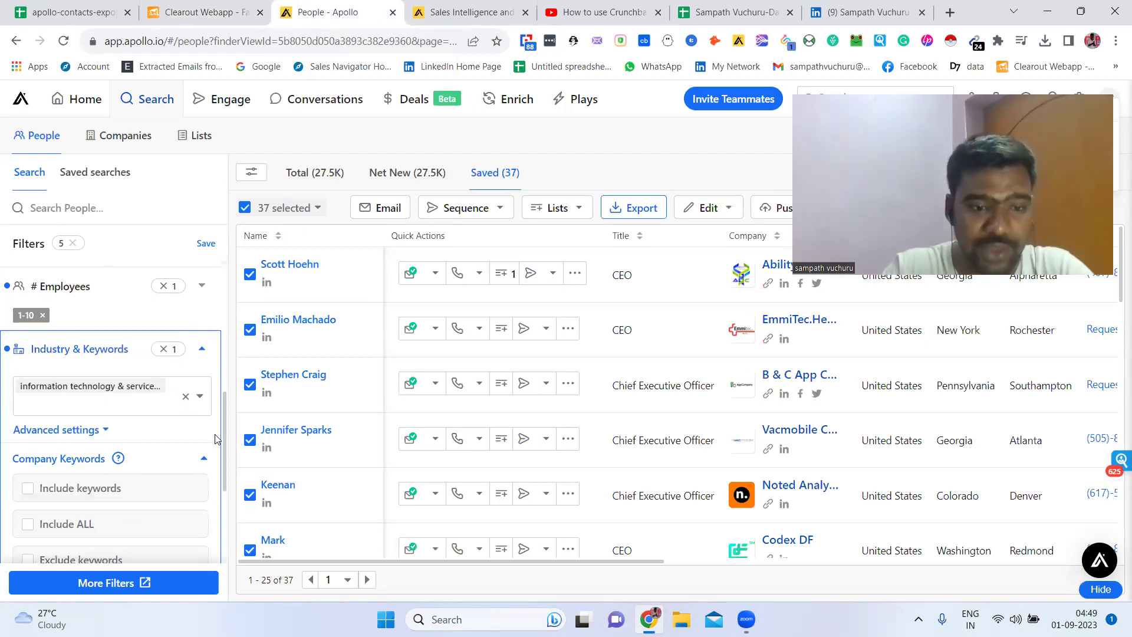
pyautogui.scroll(-1, 229, 454)
pyautogui.moveTo(227, 458); pyautogui.dragTo(208, 388)
pyautogui.scroll(2, 207, 387)
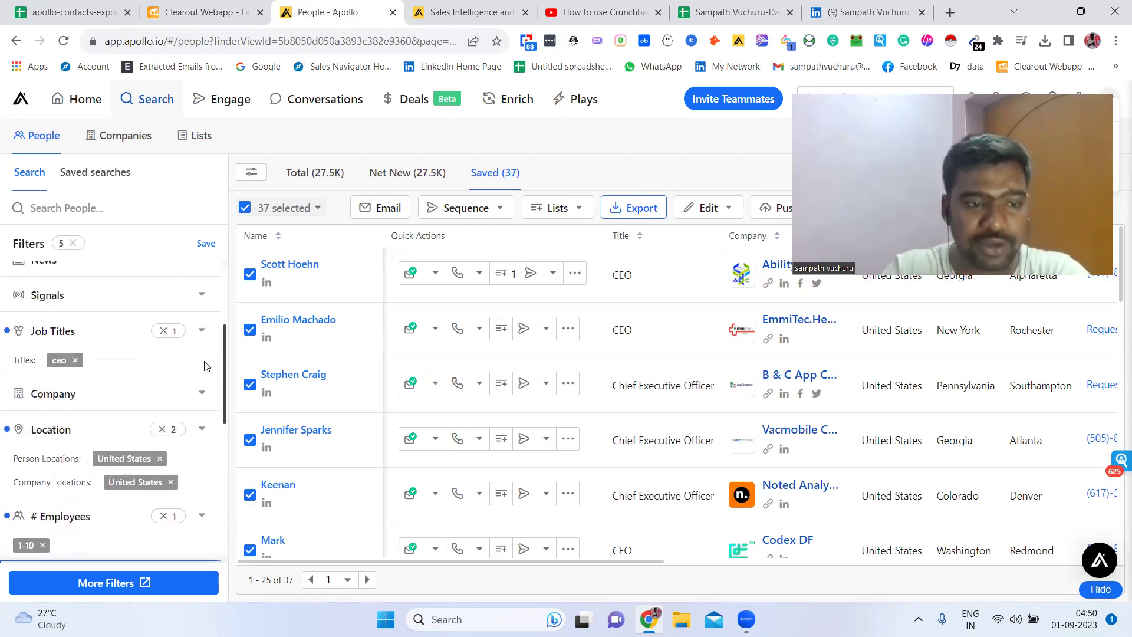
pyautogui.scroll(-2, 207, 392)
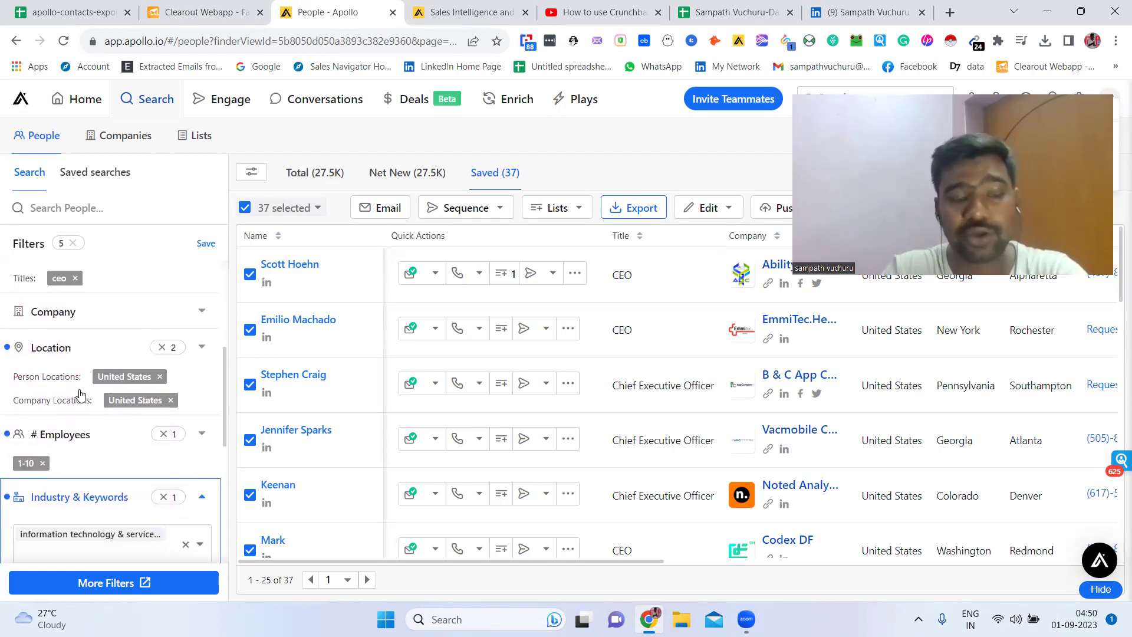
pyautogui.scroll(1, 109, 389)
pyautogui.moveTo(228, 373); pyautogui.dragTo(222, 322)
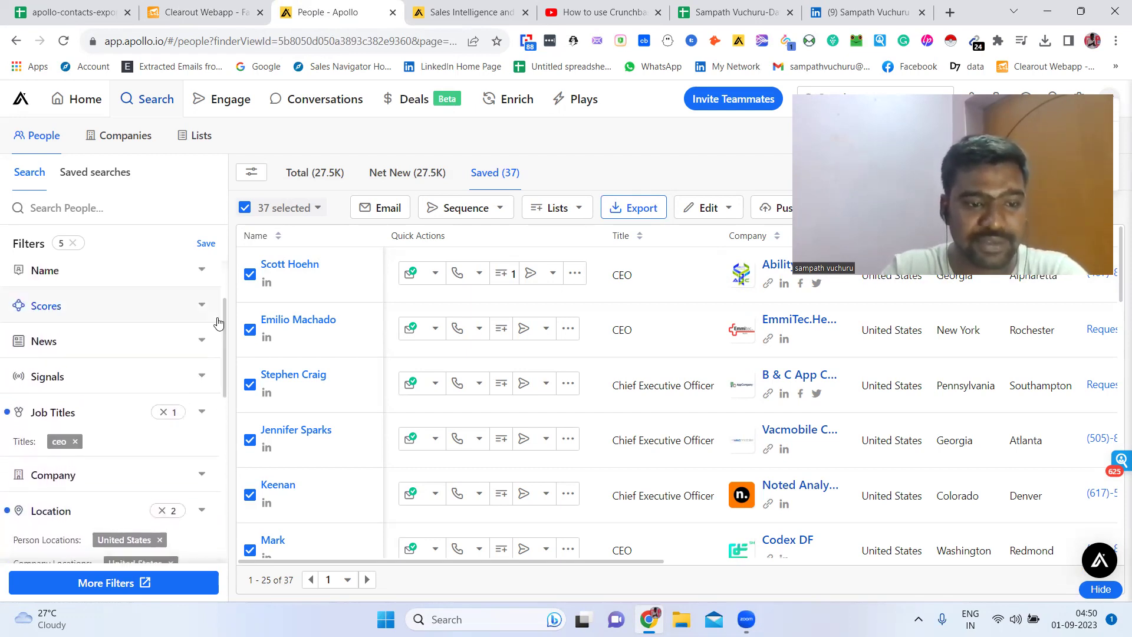
# Expand the Job Titles filter and its Departments & Job Function list, and examine the available options.
pyautogui.click(203, 412)
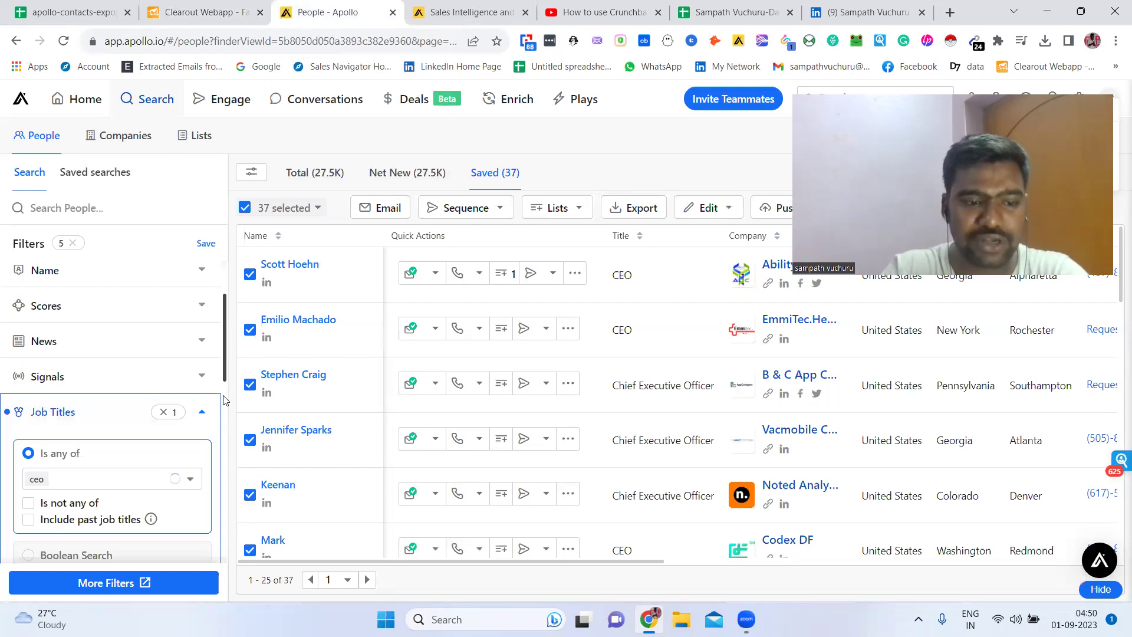
pyautogui.scroll(-2, 224, 395)
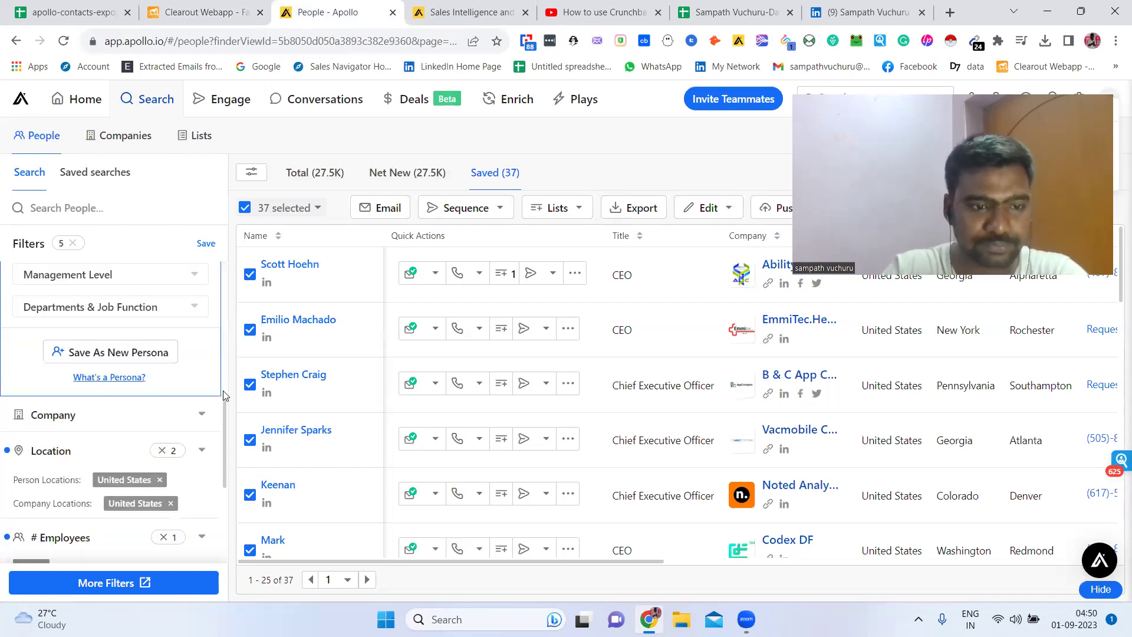
pyautogui.moveTo(224, 394); pyautogui.dragTo(225, 447)
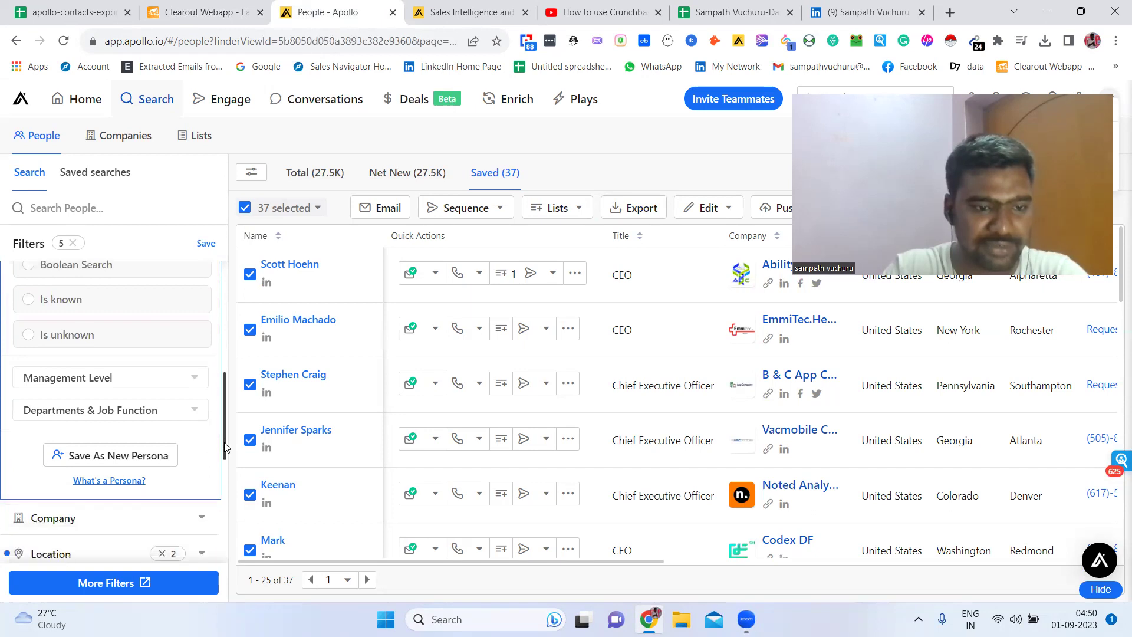
pyautogui.click(190, 417)
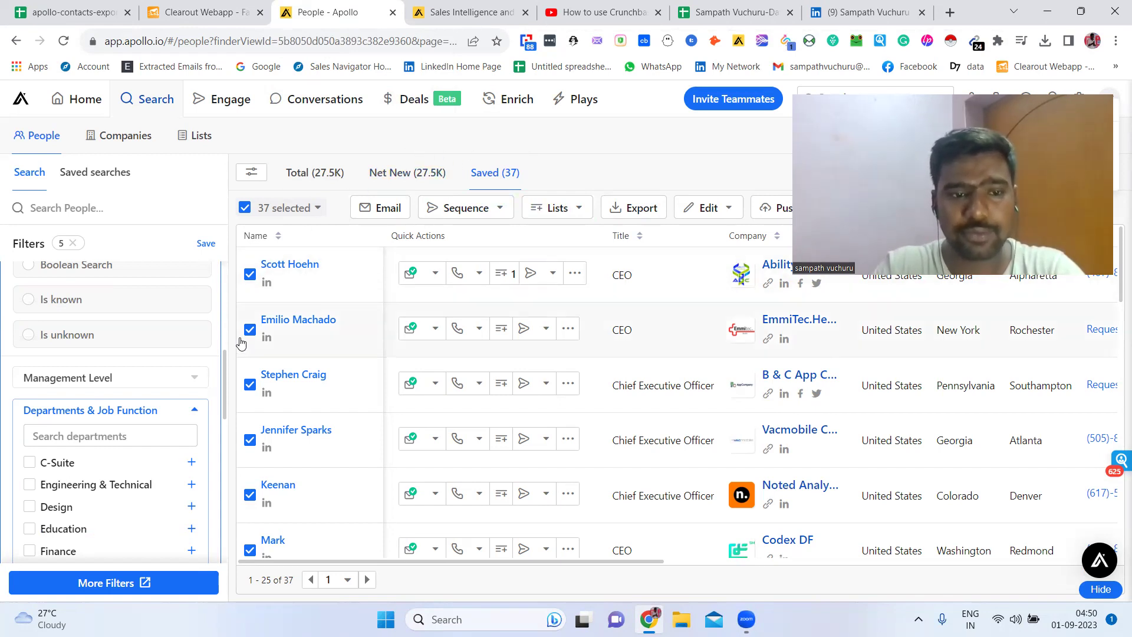
pyautogui.moveTo(224, 359); pyautogui.dragTo(222, 317)
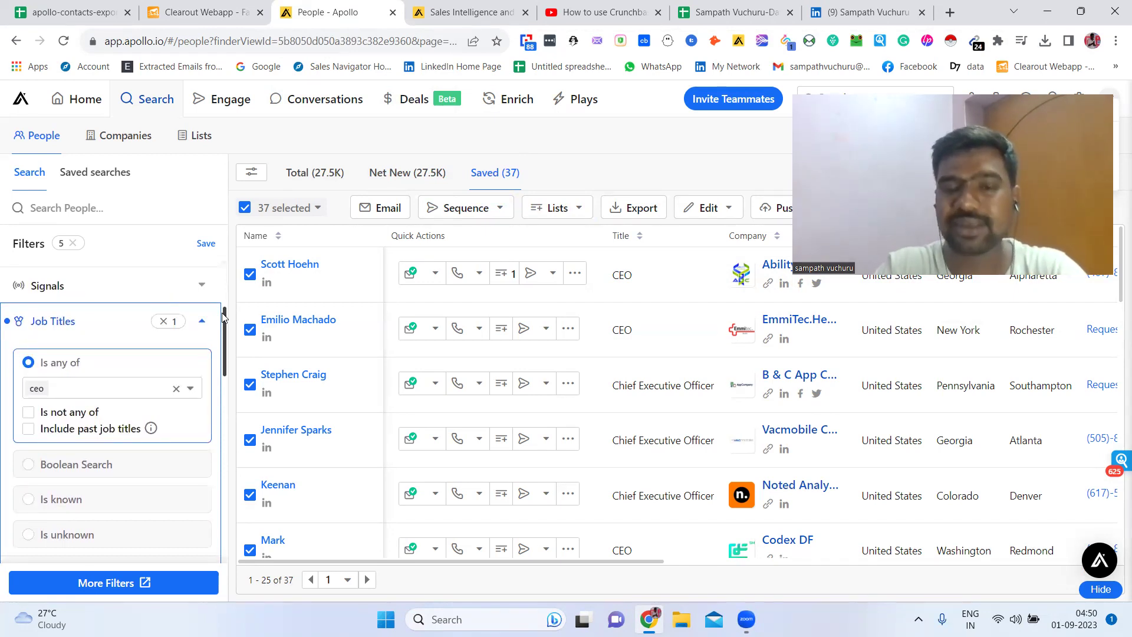
pyautogui.moveTo(223, 317); pyautogui.dragTo(219, 299)
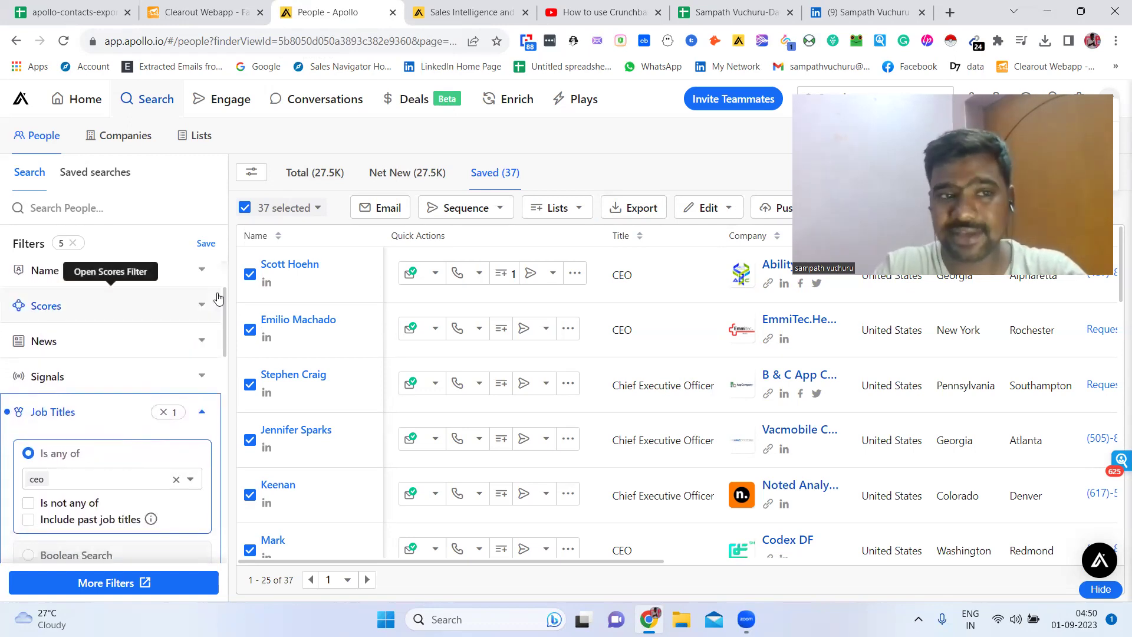
# Revisit the apollo-contacts-export sheet, look at the Crunchbase Pro video's description on YouTube, and switch to the Apollo.io home page.
pyautogui.click(100, 7)
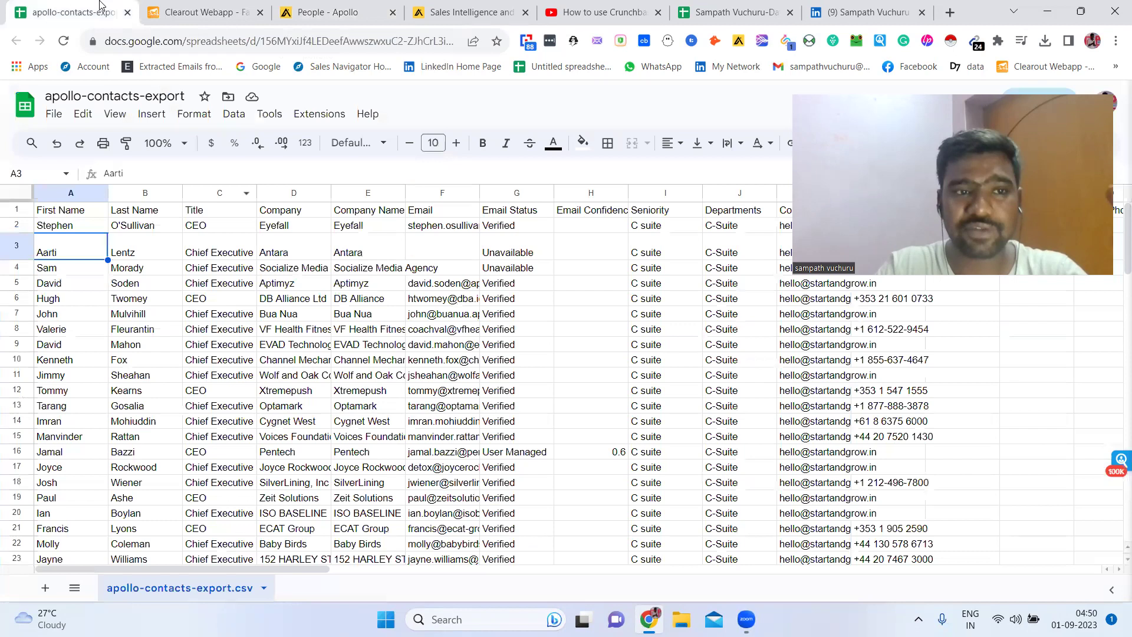
pyautogui.click(260, 254)
pyautogui.click(560, 5)
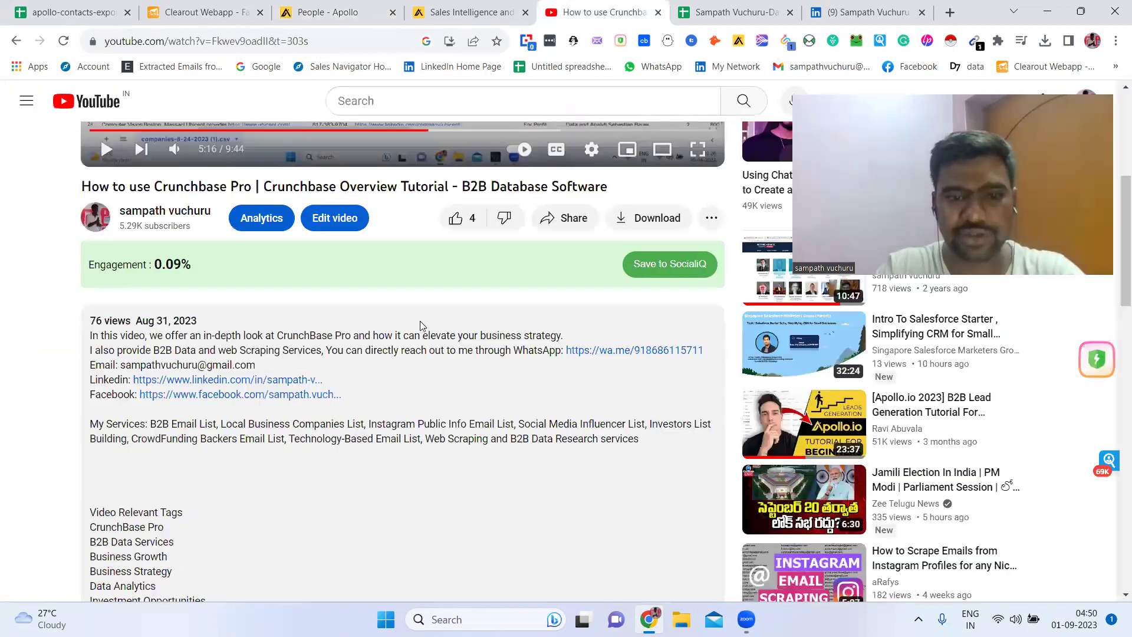
pyautogui.click(507, 6)
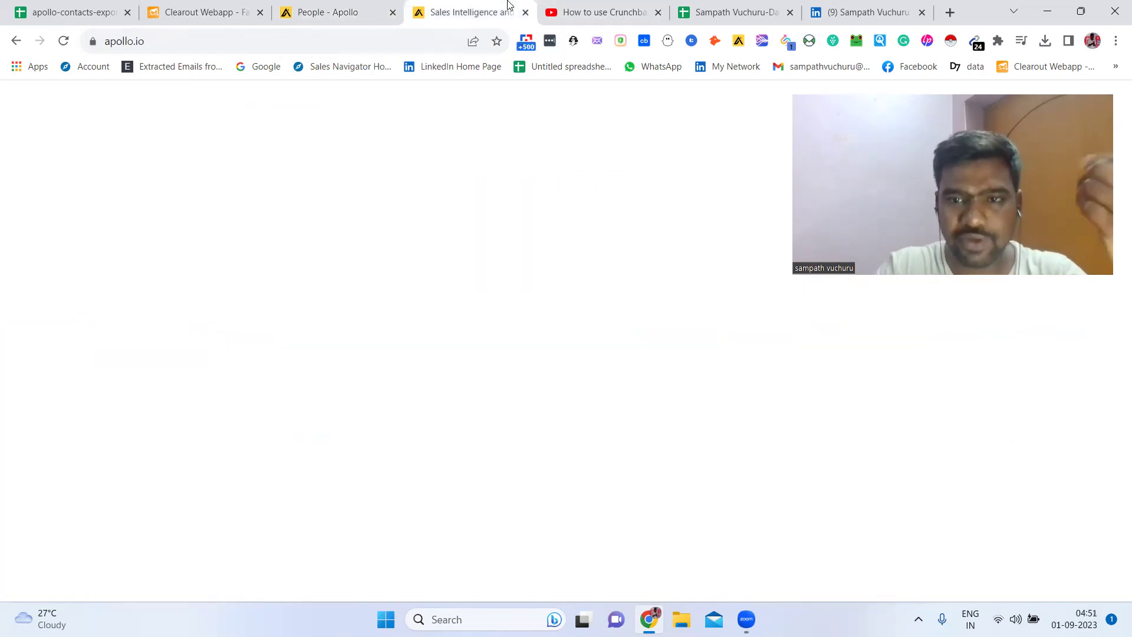